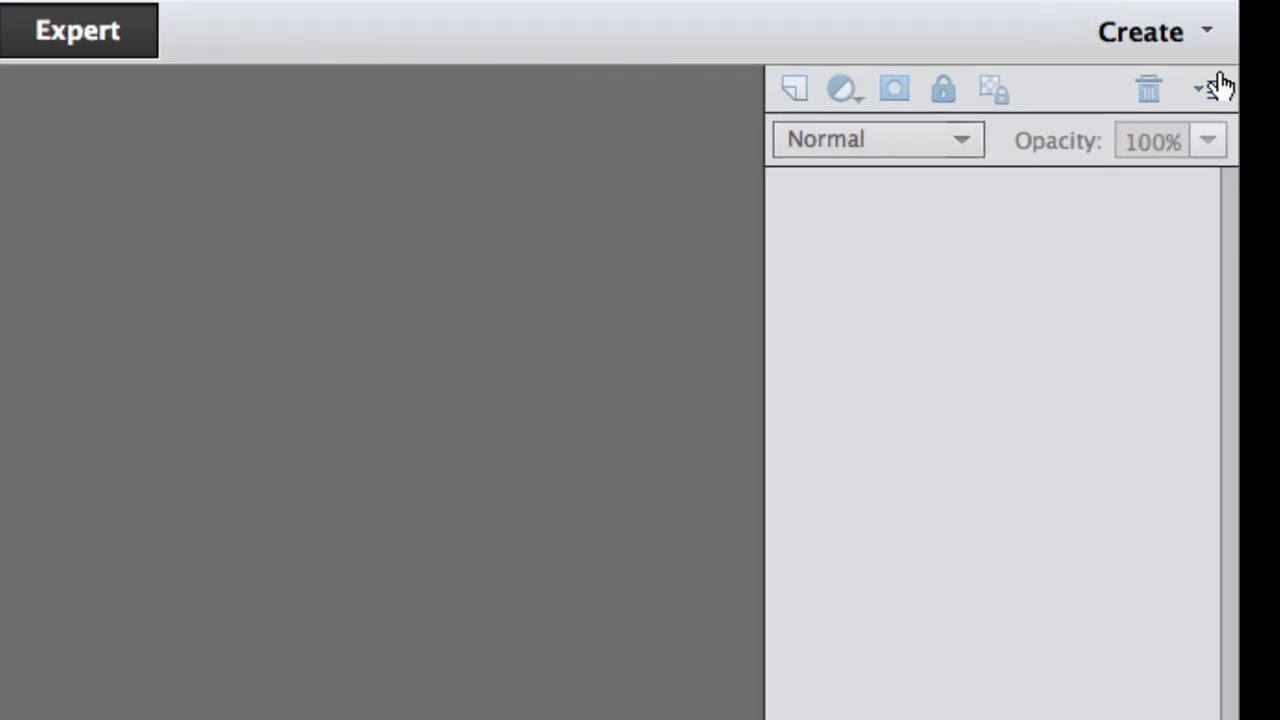
Step: Start a new photo book project and choose the Shutterfly 11.00 x 8.00 inches size
{"action": "left_click", "coordinate": [1210, 40]}
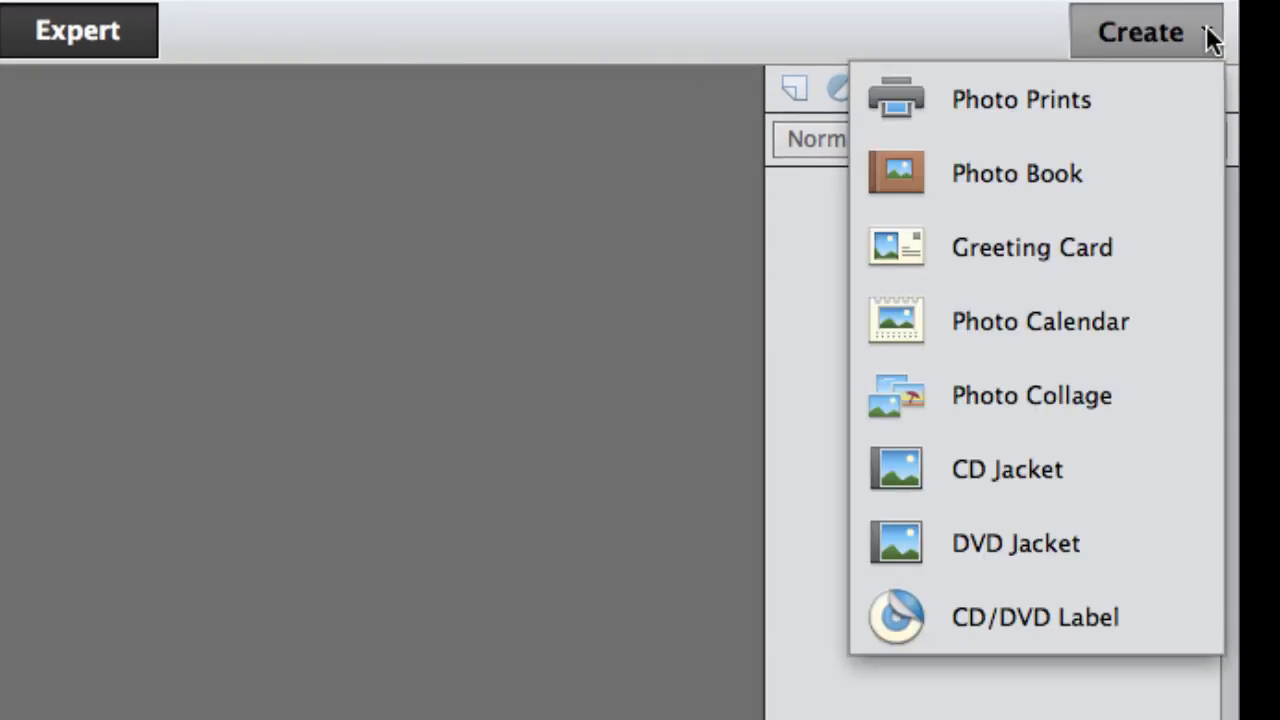
{"action": "left_click", "coordinate": [1034, 170]}
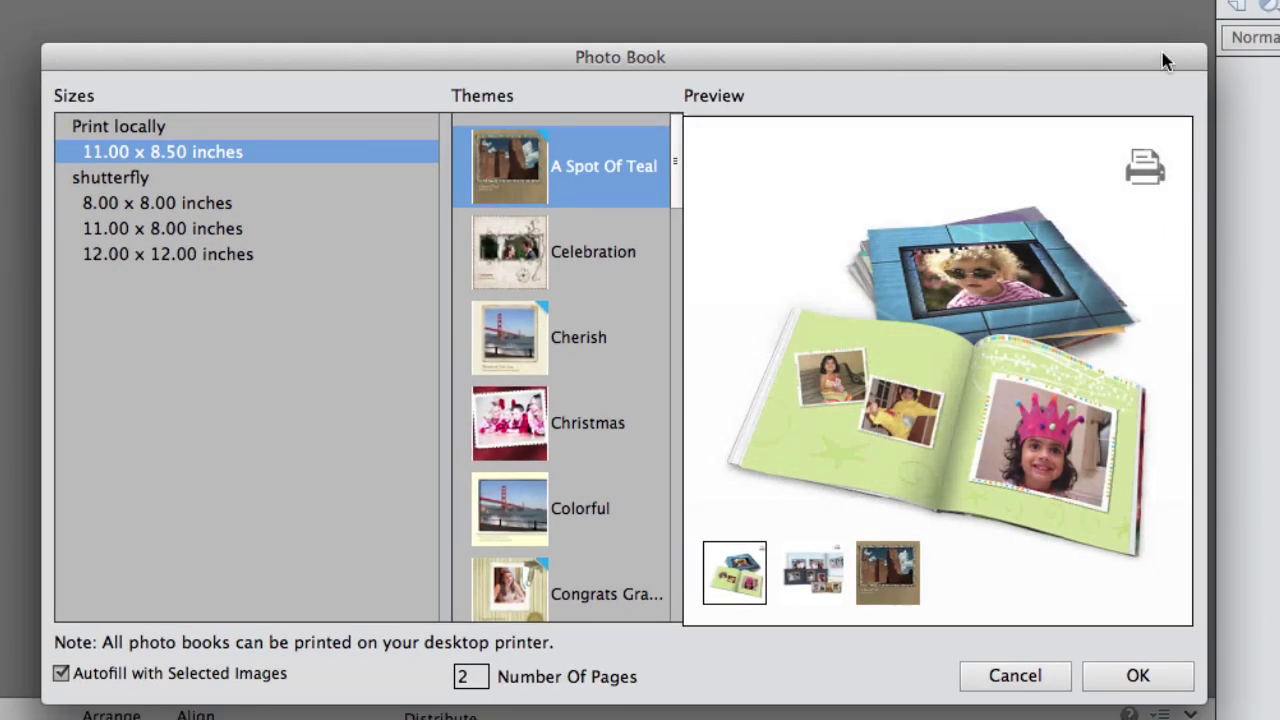
{"action": "left_click", "coordinate": [137, 228]}
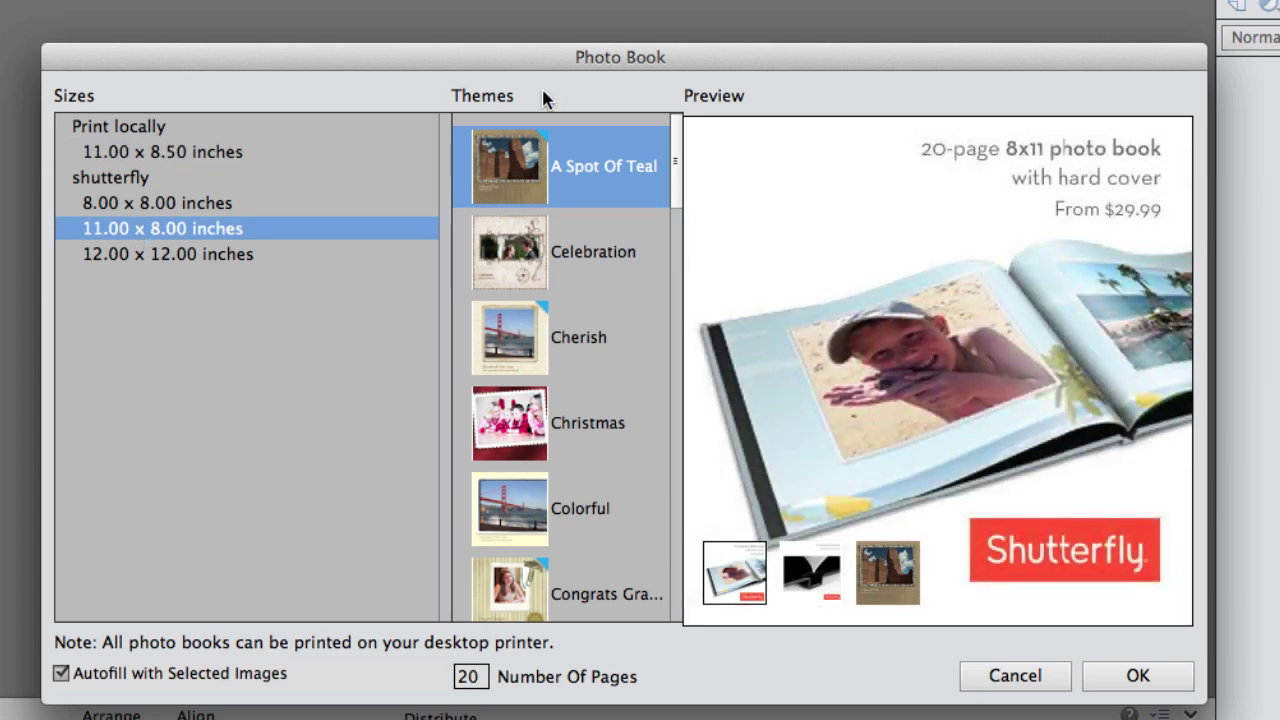
Step: Browse the photo book themes, choose Celebration and create the book
{"action": "scroll", "coordinate": [568, 199], "scroll_direction": "down", "scroll_amount": 15}
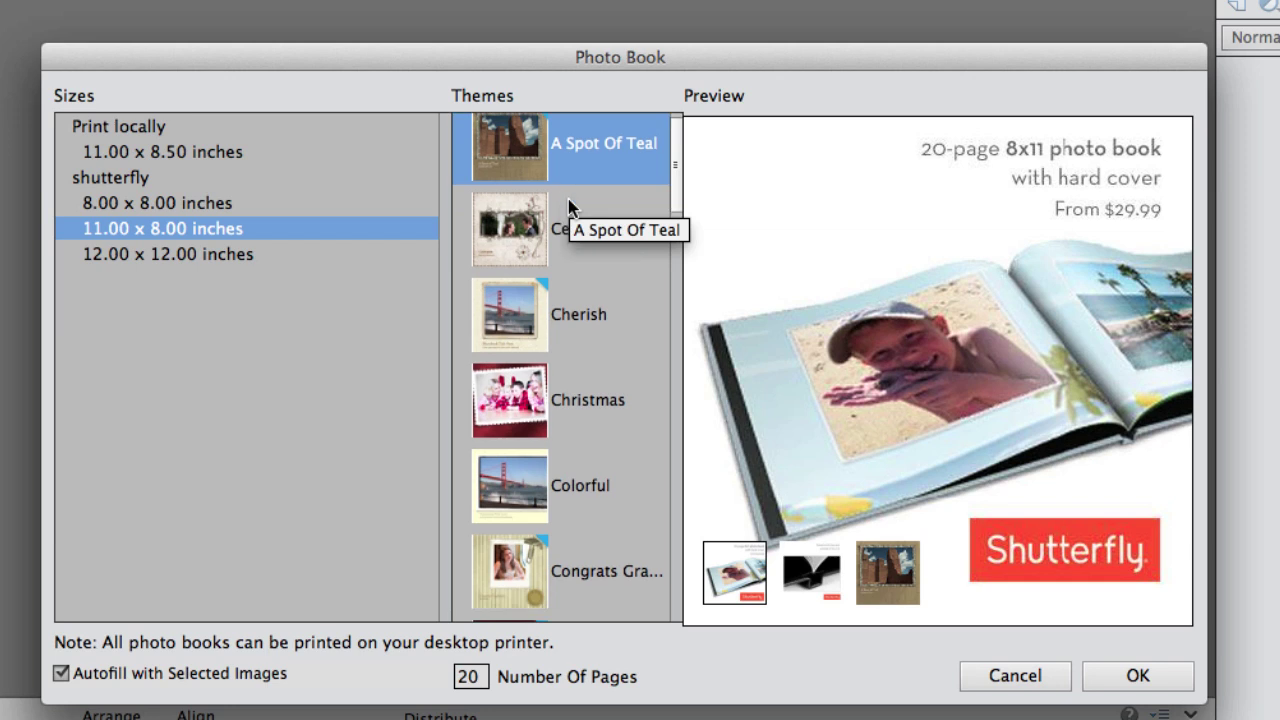
{"action": "scroll", "coordinate": [568, 206], "scroll_direction": "down", "scroll_amount": 2}
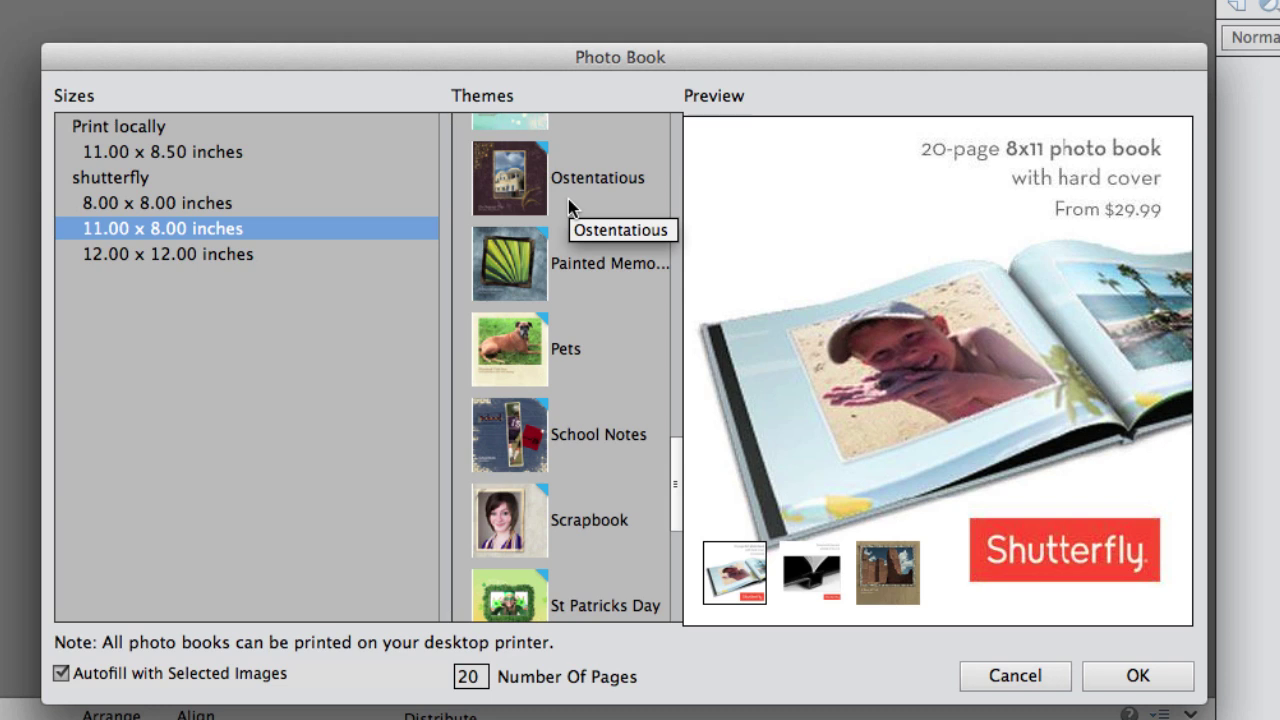
{"action": "scroll", "coordinate": [568, 206], "scroll_direction": "up", "scroll_amount": 20}
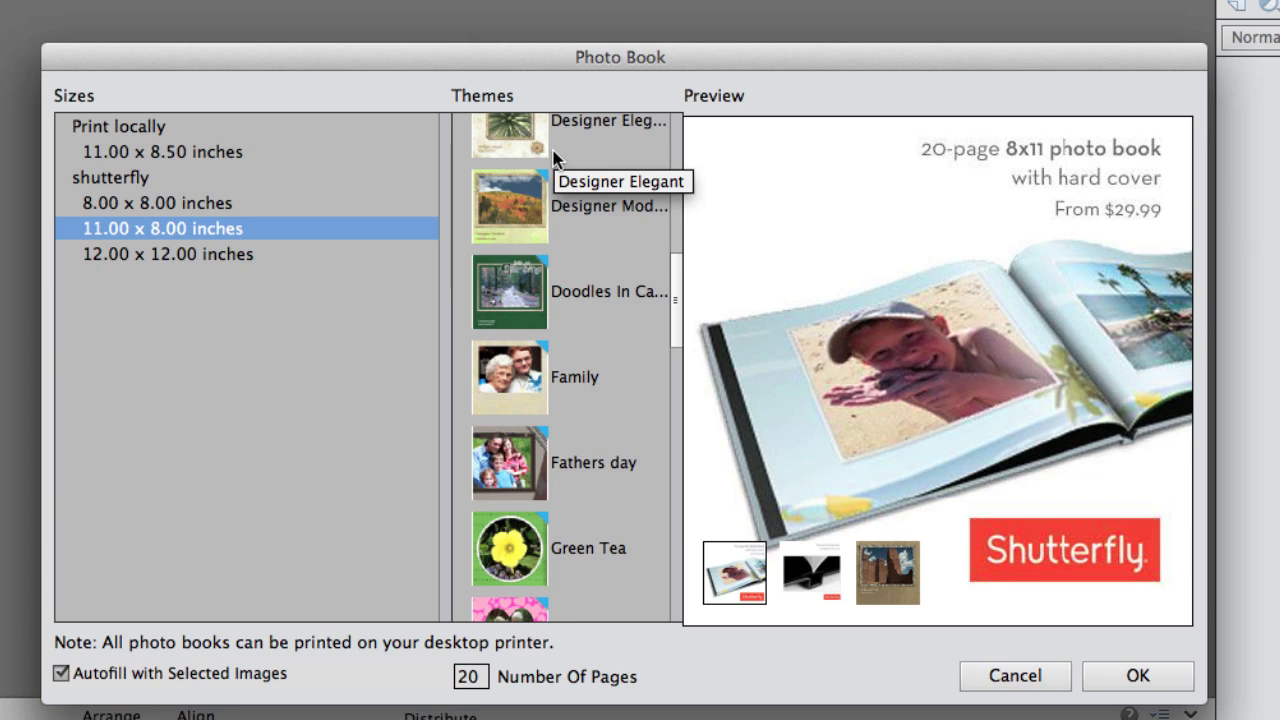
{"action": "scroll", "coordinate": [540, 140], "scroll_direction": "up", "scroll_amount": 10}
{"action": "left_click", "coordinate": [550, 160]}
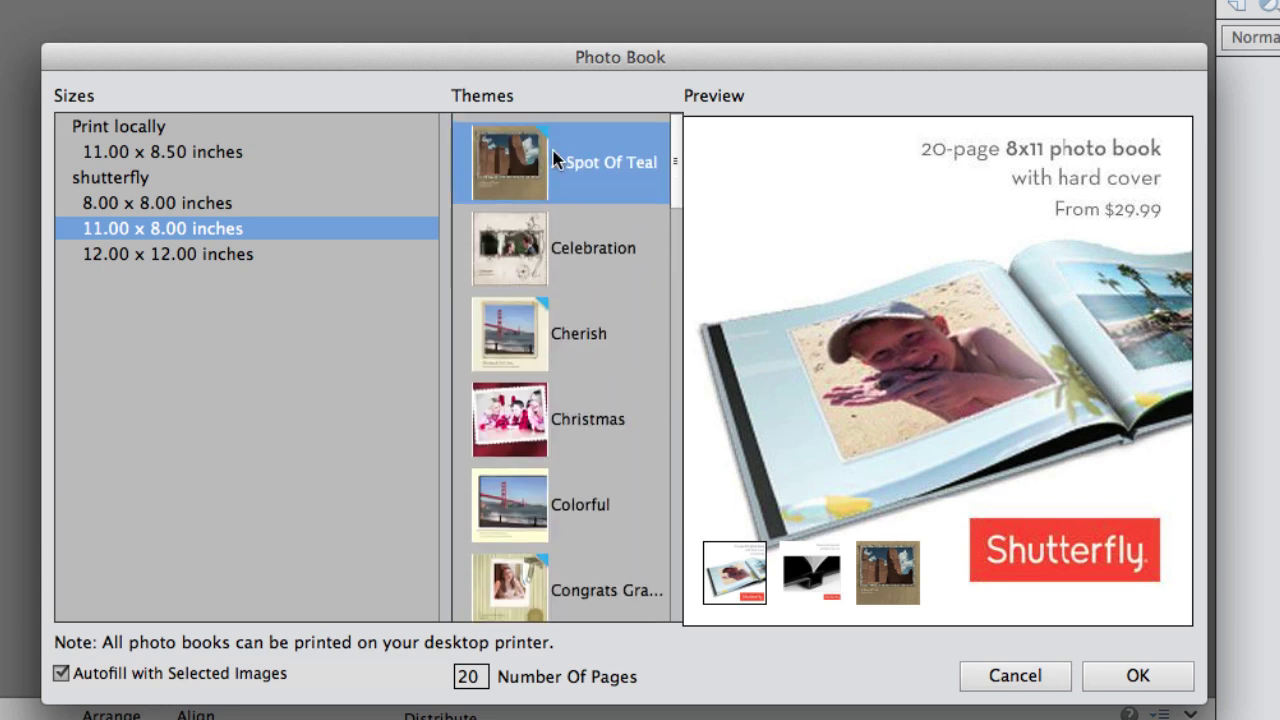
{"action": "left_click", "coordinate": [512, 233]}
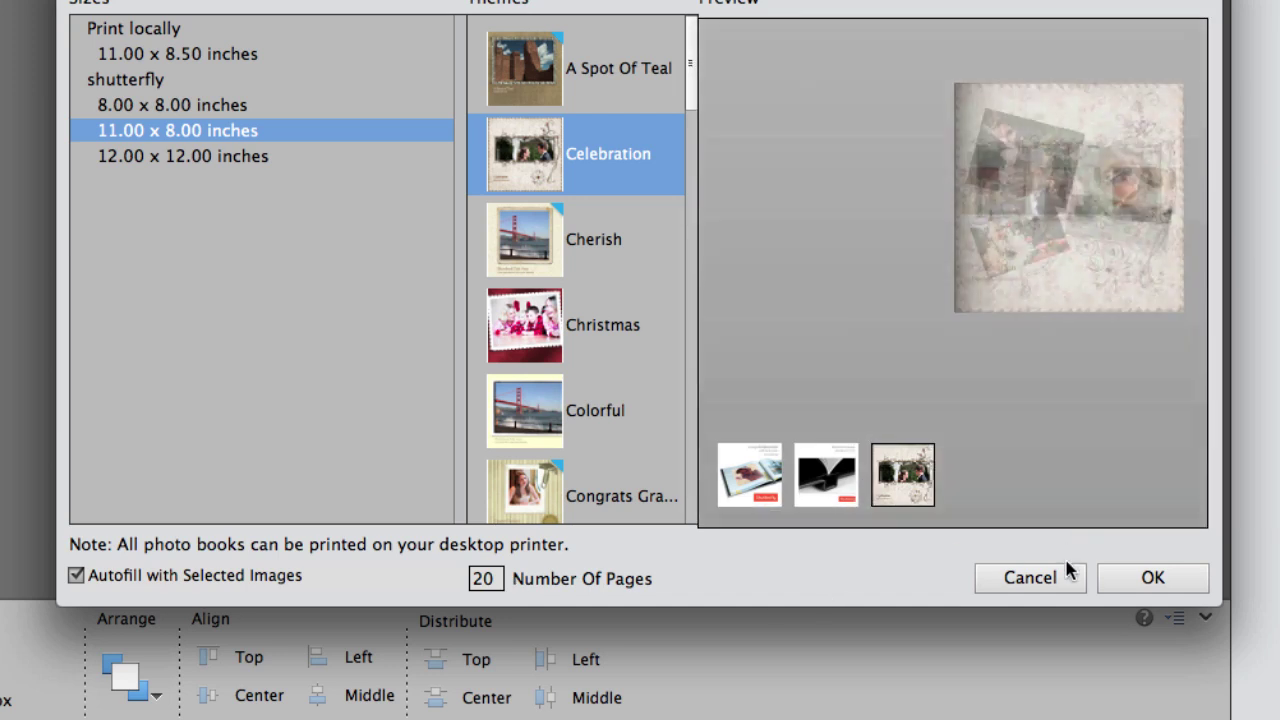
{"action": "left_click", "coordinate": [1150, 580]}
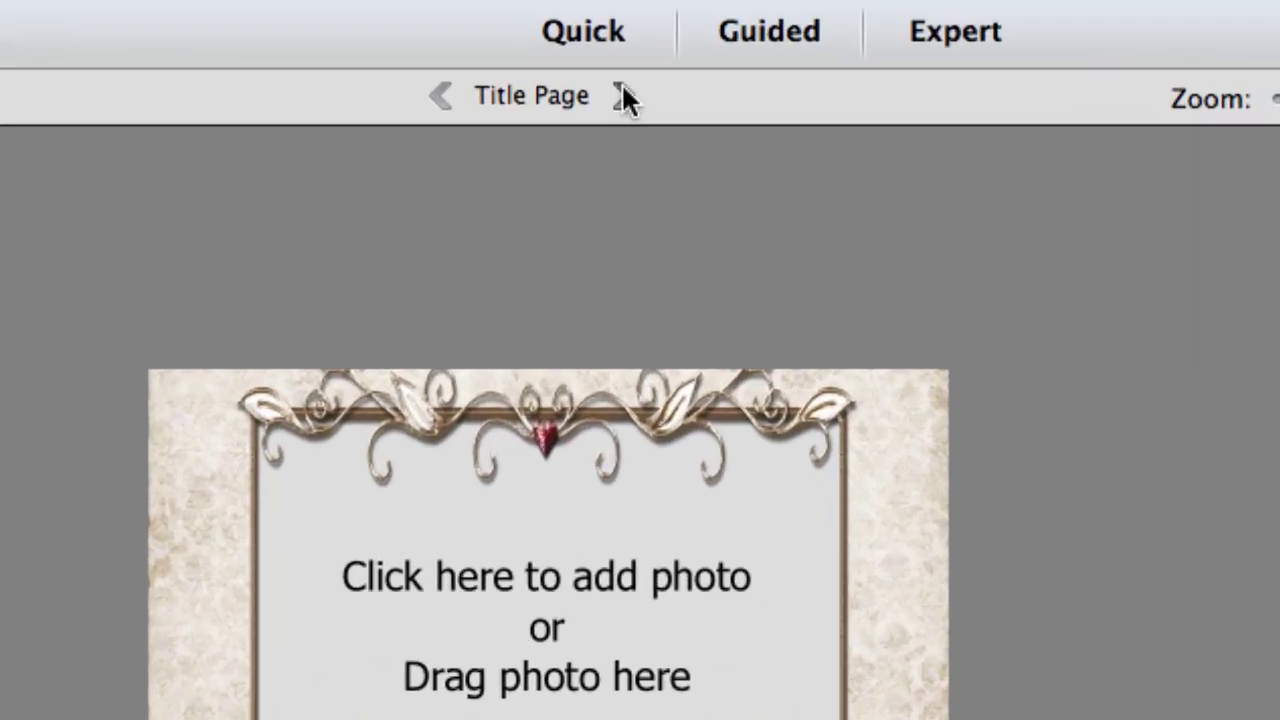
Step: Open the spread with pages 13 and 14 and apply the layout with four upright photos in a row
{"action": "left_click", "coordinate": [621, 85]}
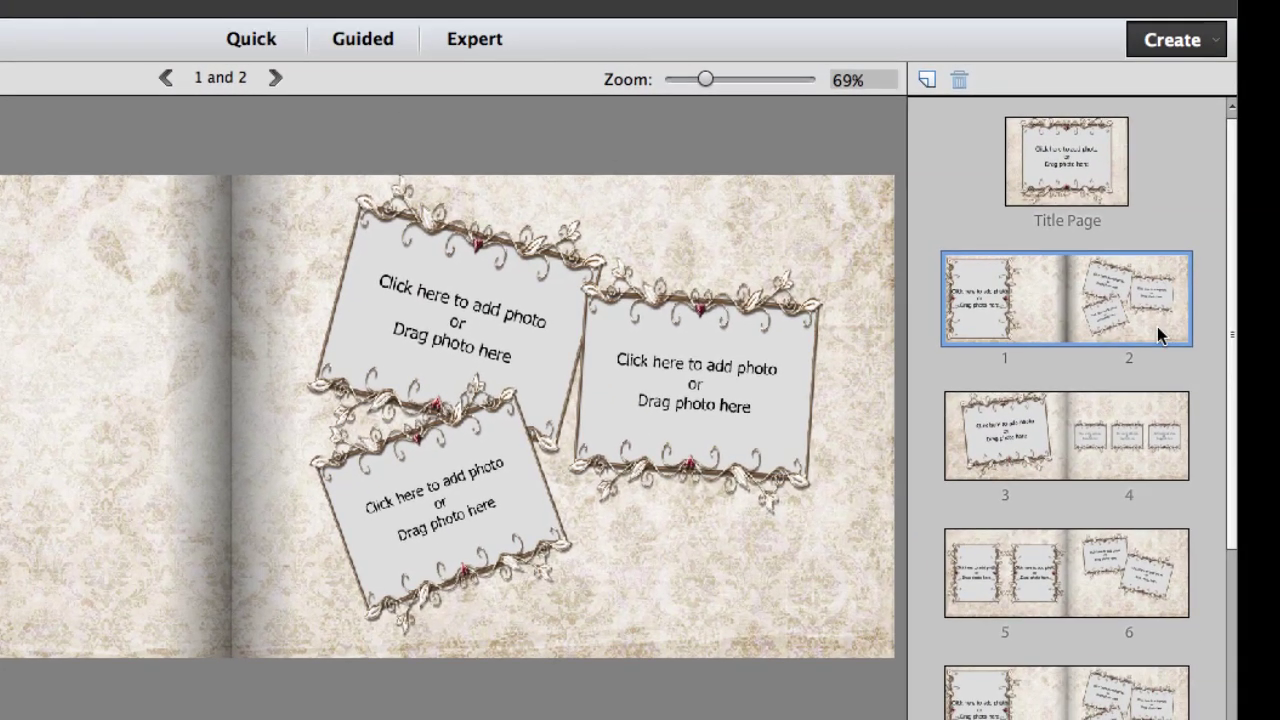
{"action": "scroll", "coordinate": [1157, 326], "scroll_direction": "down", "scroll_amount": 5}
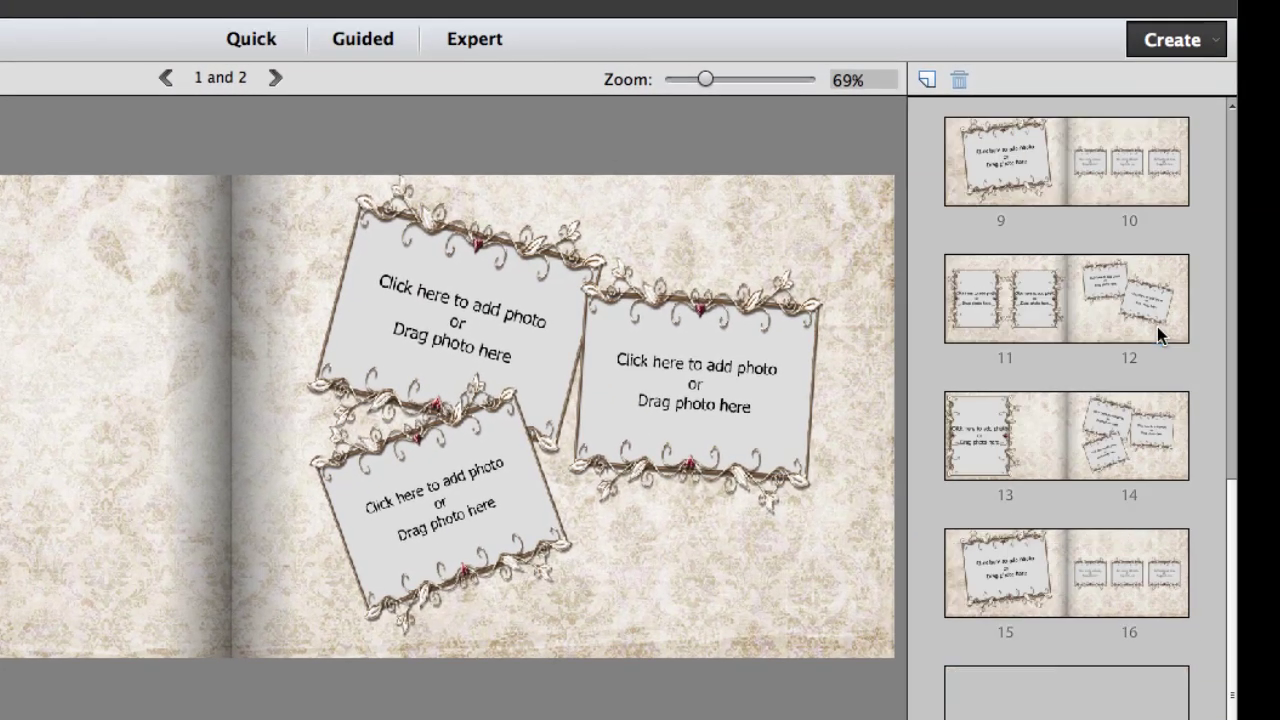
{"action": "left_click", "coordinate": [1047, 438]}
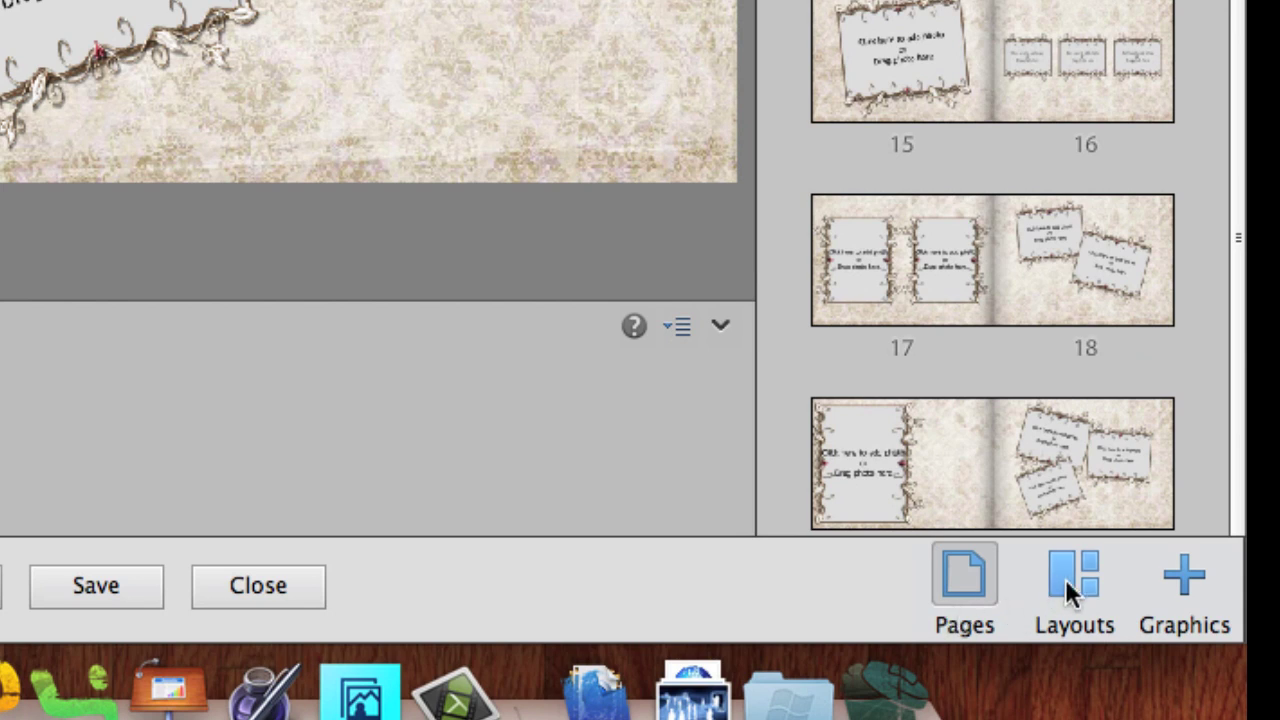
{"action": "left_click", "coordinate": [1073, 582]}
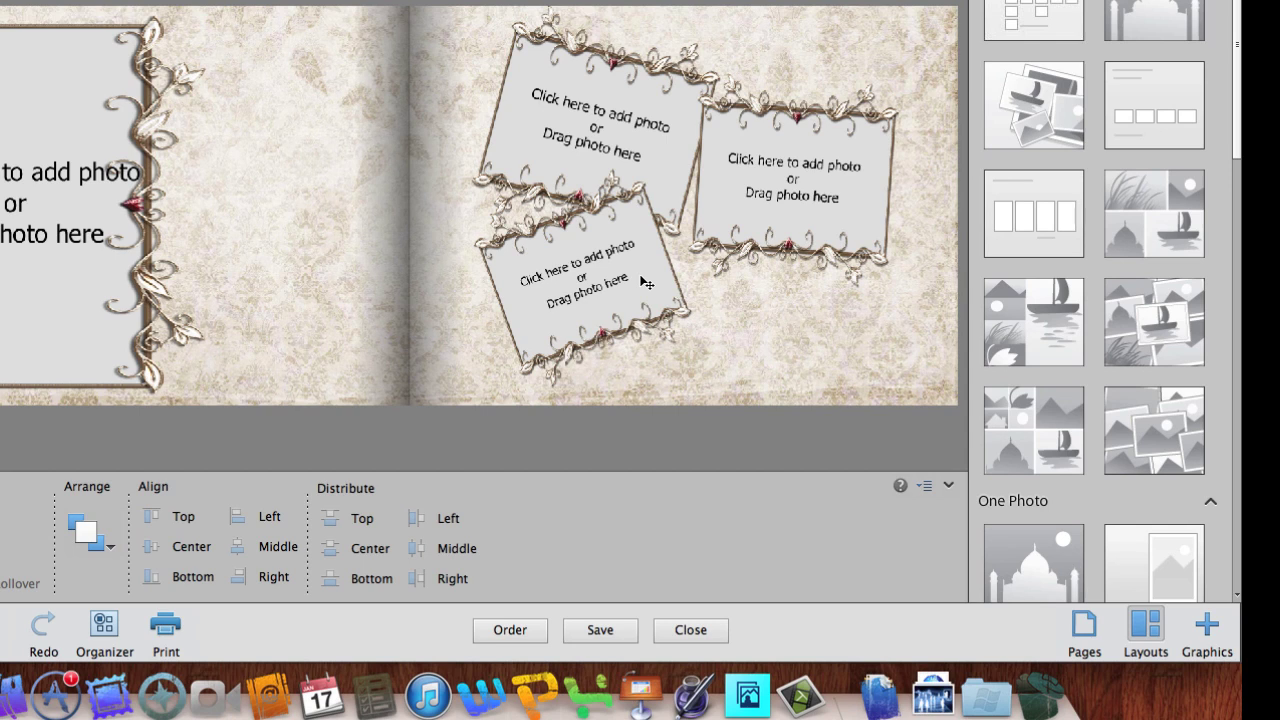
{"action": "double_click", "coordinate": [1026, 210]}
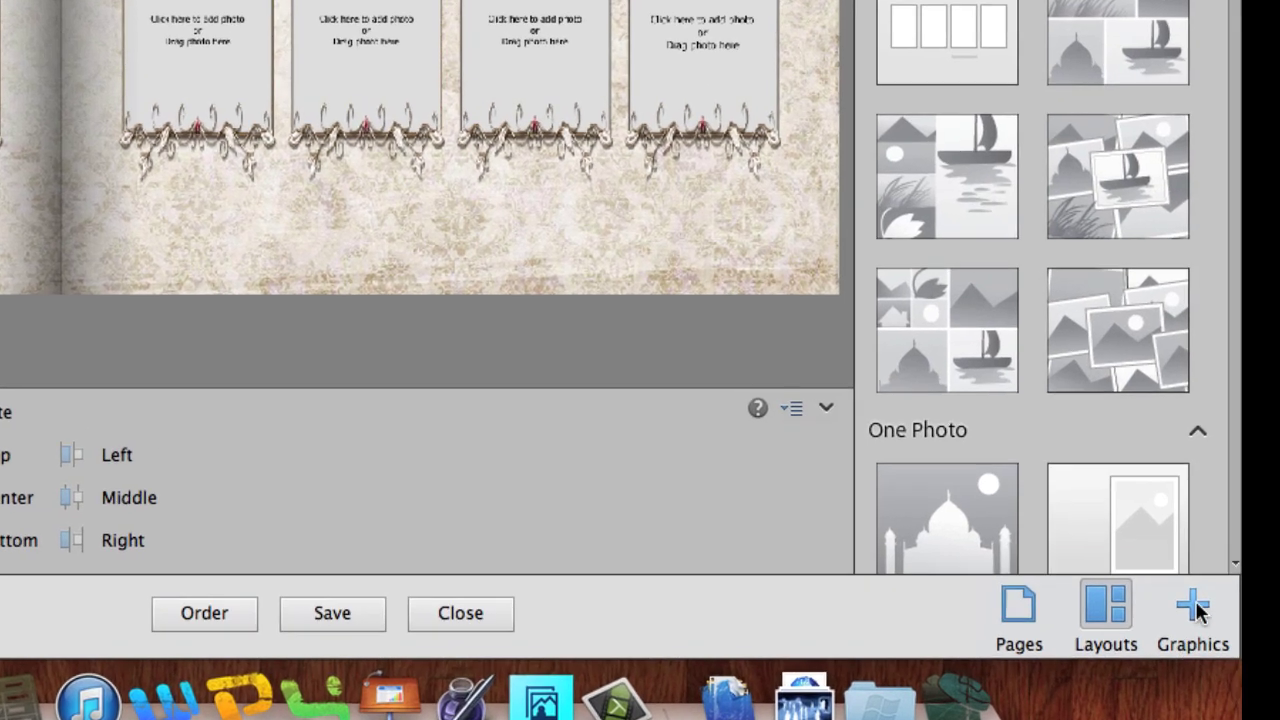
Step: Apply the multicoloured wavy-edged frame from the graphics library to the third photo placeholder on page 14
{"action": "left_click", "coordinate": [1196, 610]}
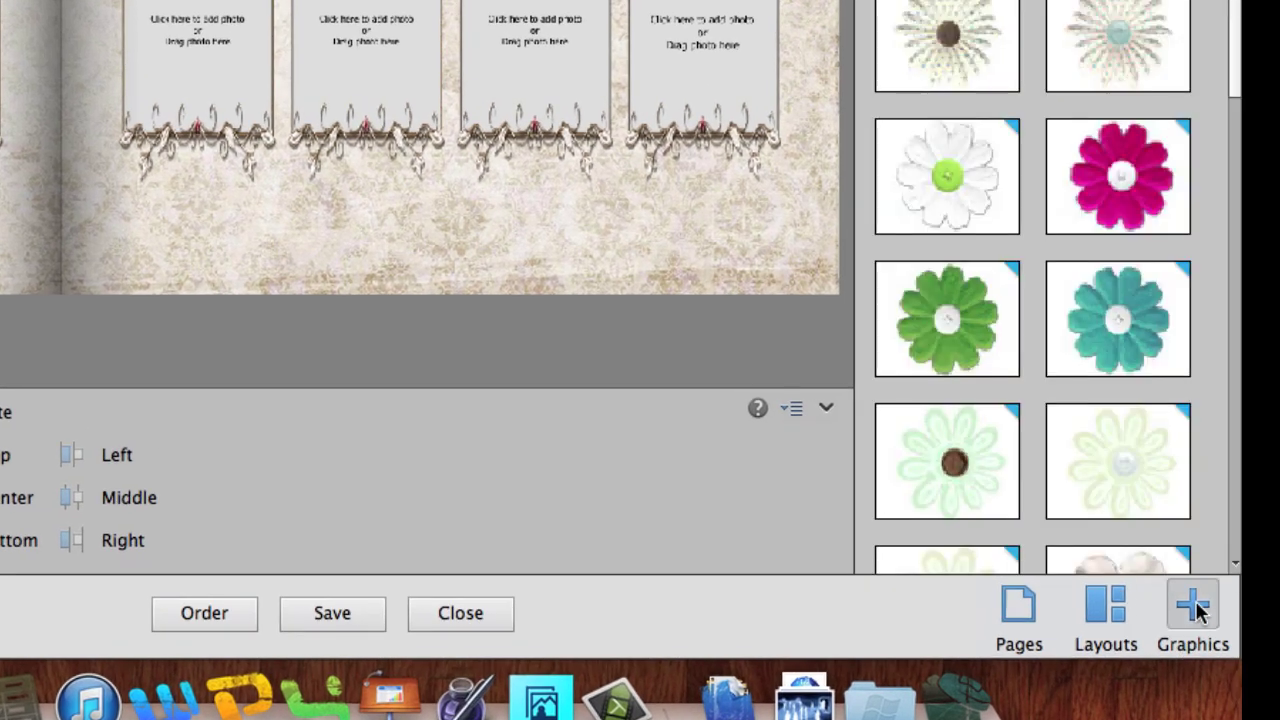
{"action": "scroll", "coordinate": [1167, 243], "scroll_direction": "up", "scroll_amount": 2}
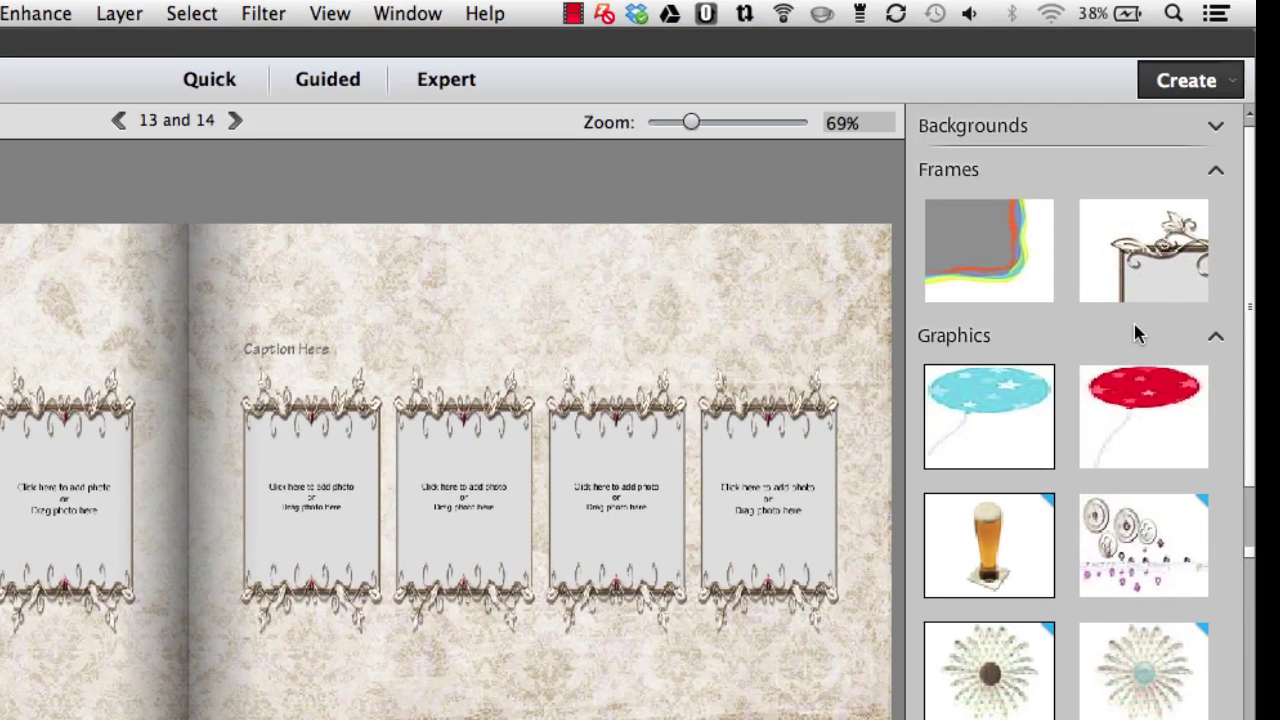
{"action": "left_click_drag", "start_coordinate": [982, 372], "coordinate": [659, 411]}
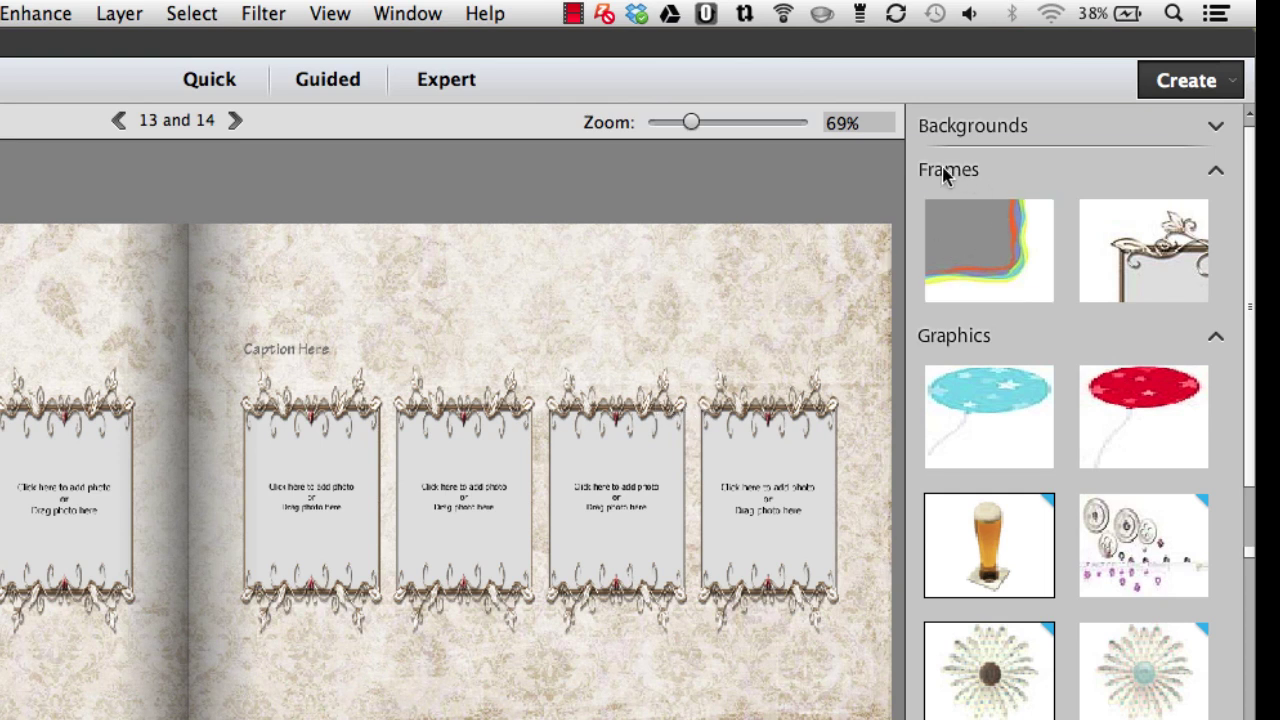
{"action": "double_click", "coordinate": [965, 236]}
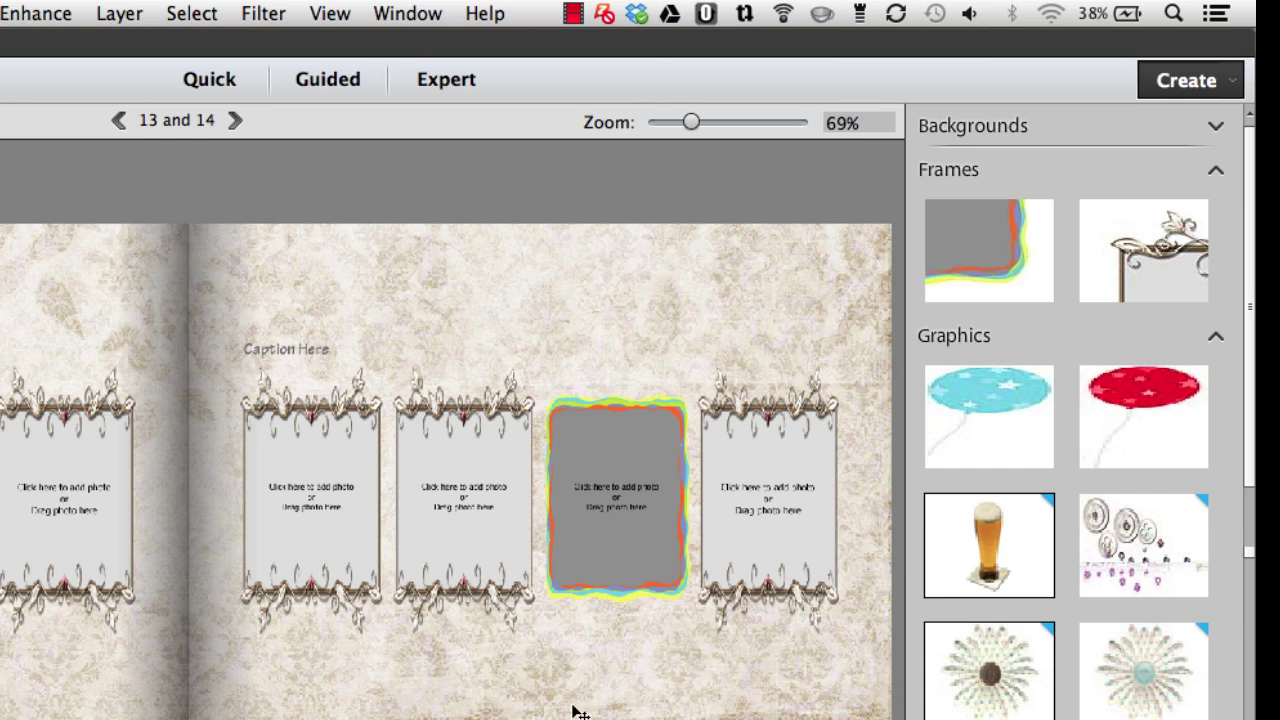
Step: Replace the background of pages 13 and 14 with the yellow-green floral background
{"action": "left_click", "coordinate": [1217, 128]}
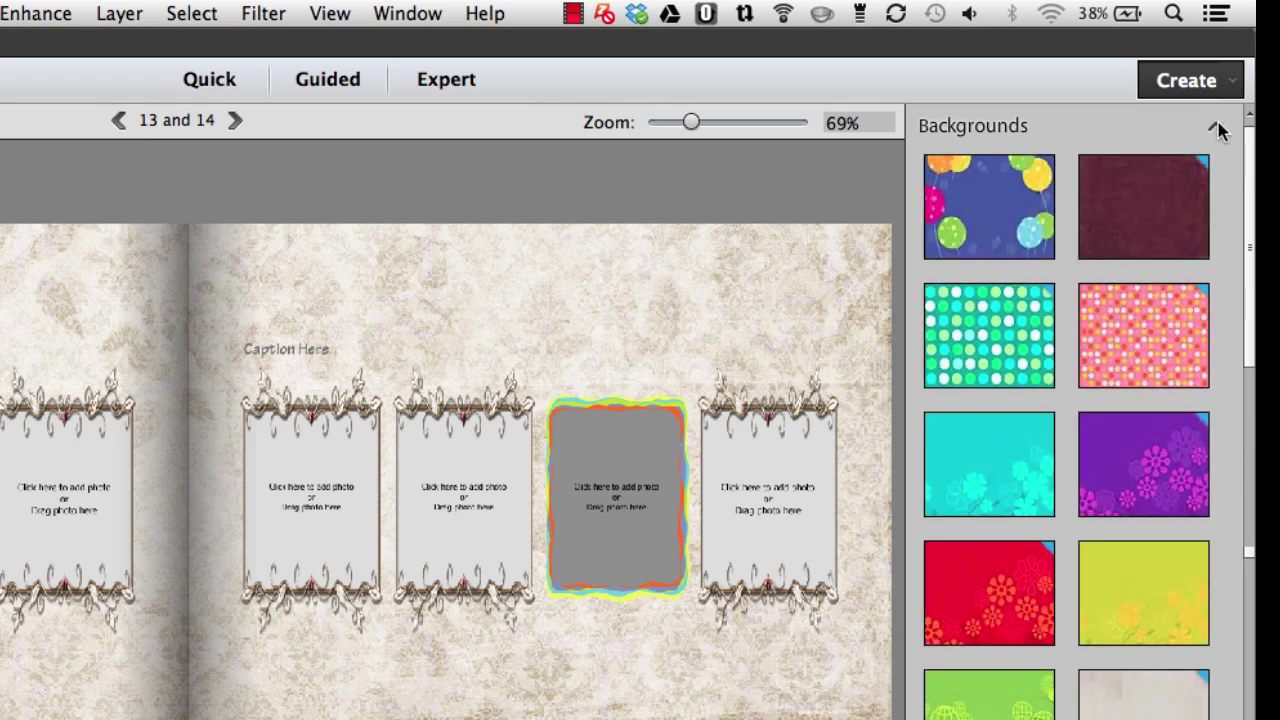
{"action": "scroll", "coordinate": [1147, 215], "scroll_direction": "down", "scroll_amount": 5}
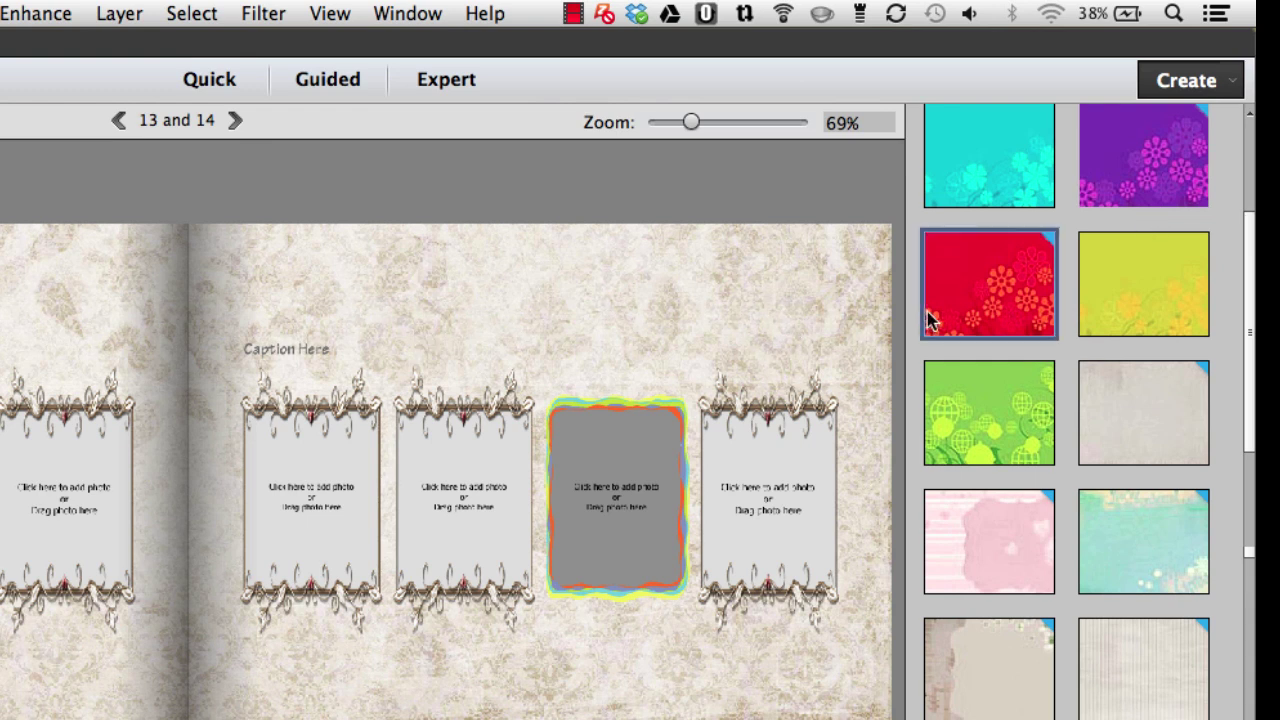
{"action": "double_click", "coordinate": [1129, 304]}
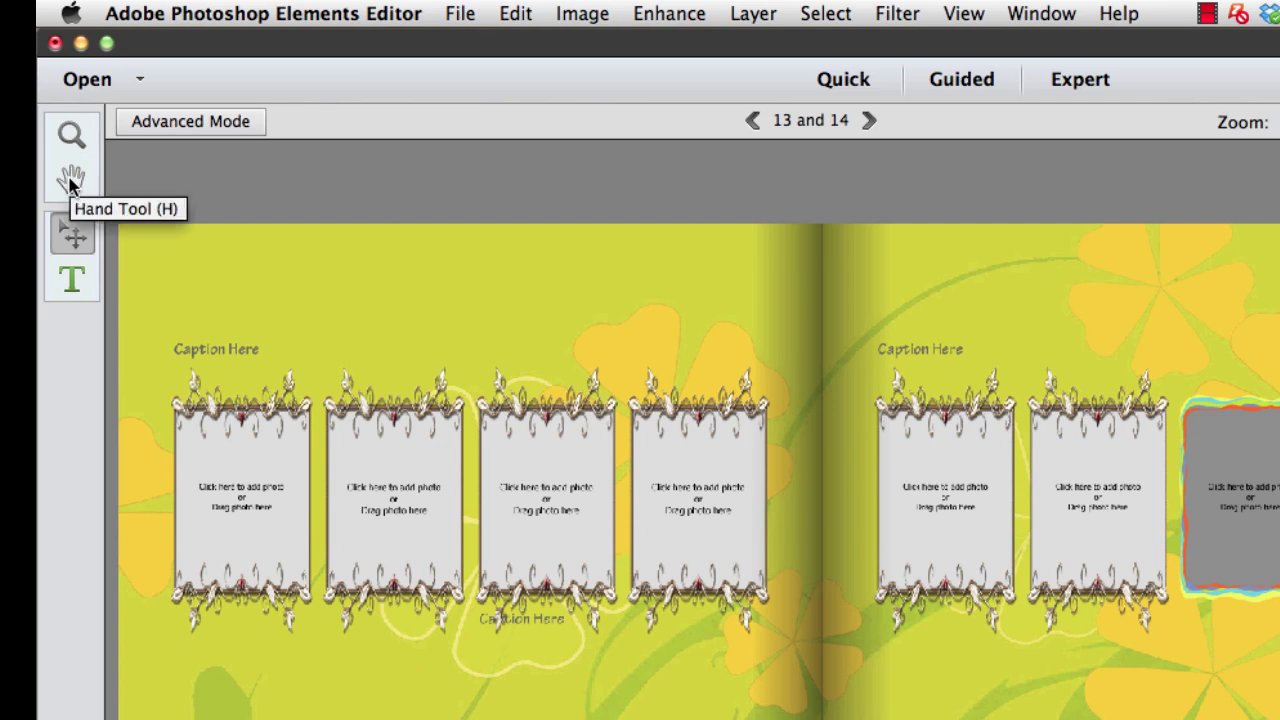
Step: Switch the photo book to advanced editing mode and open its title page
{"action": "left_click", "coordinate": [58, 232]}
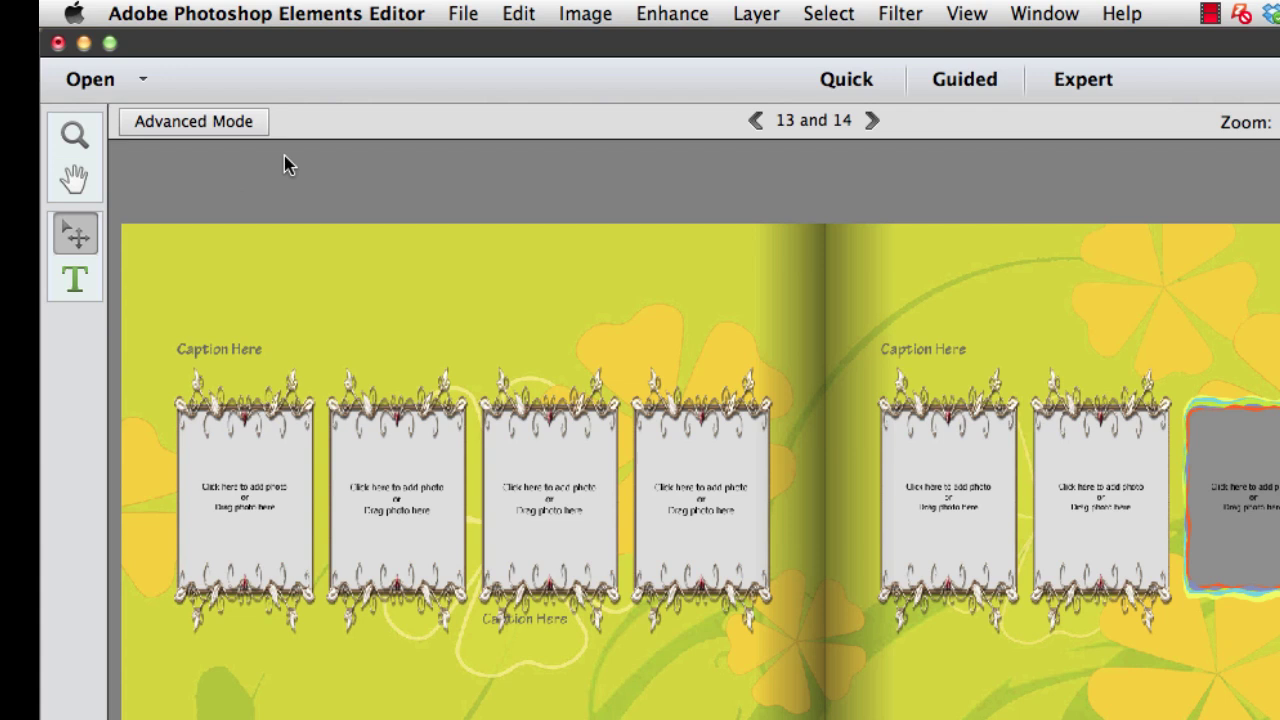
{"action": "left_click", "coordinate": [202, 122]}
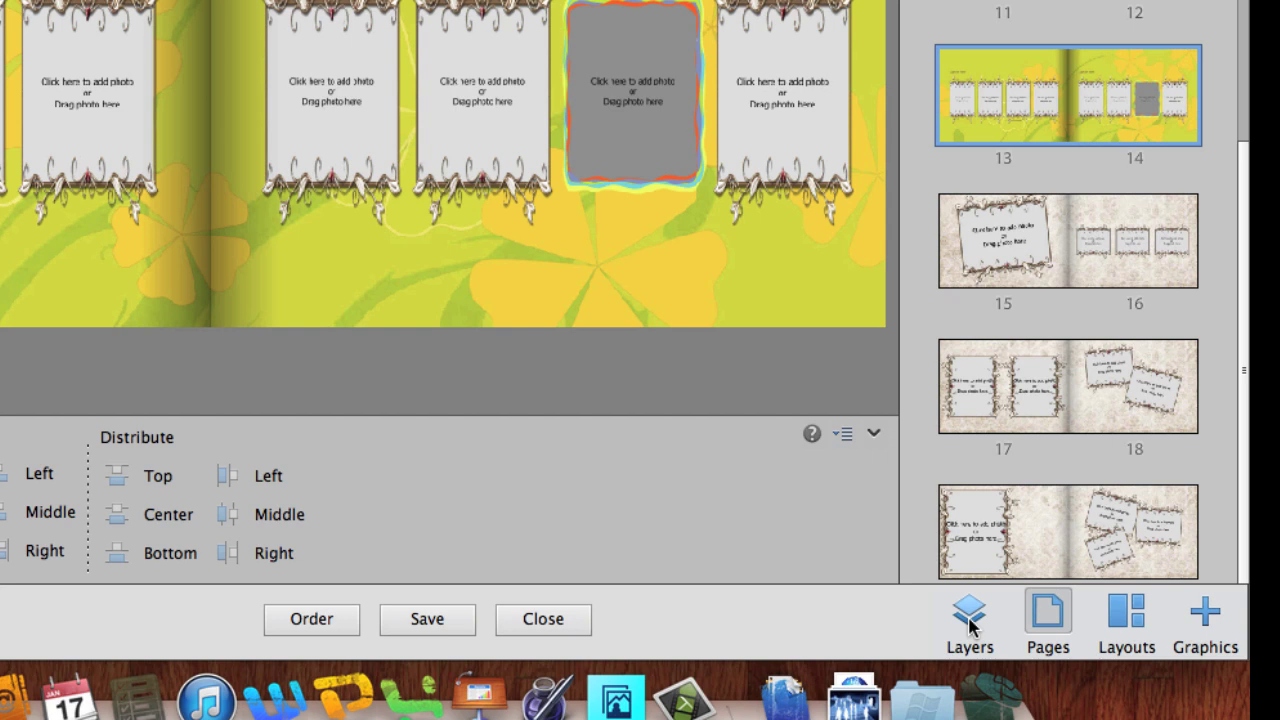
{"action": "scroll", "coordinate": [1160, 190], "scroll_direction": "up", "scroll_amount": 10}
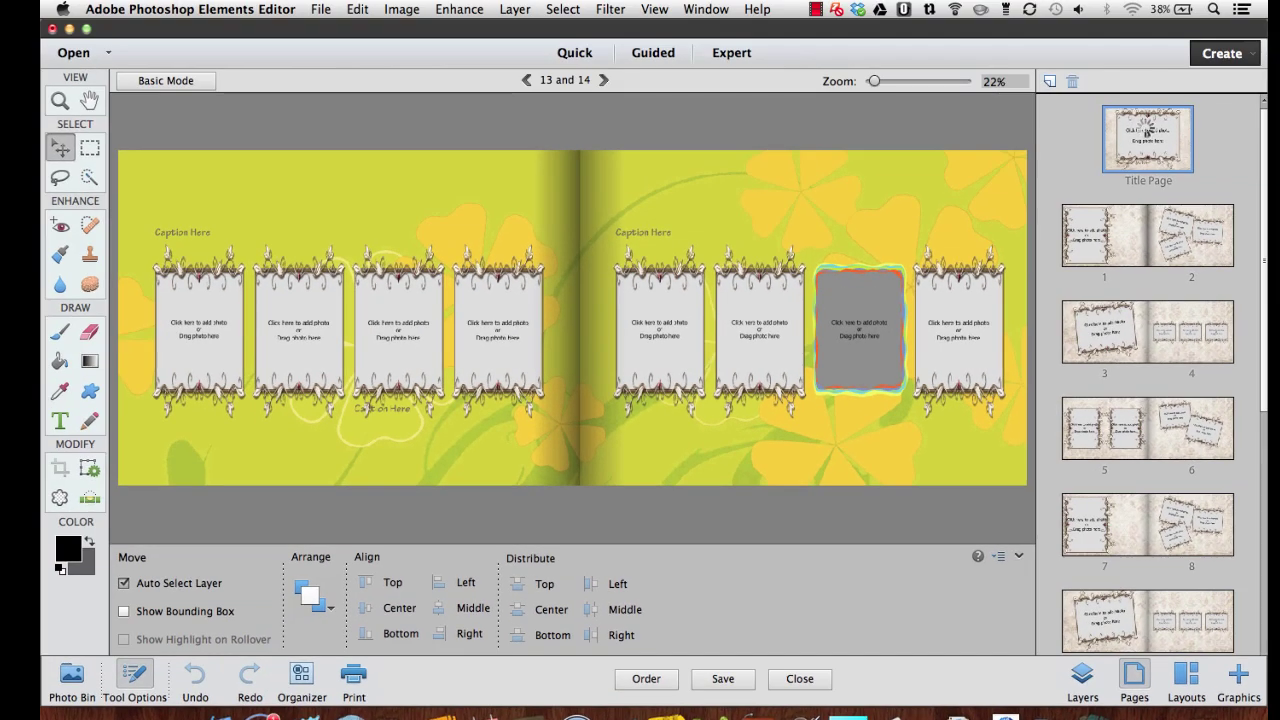
{"action": "left_click", "coordinate": [1145, 131]}
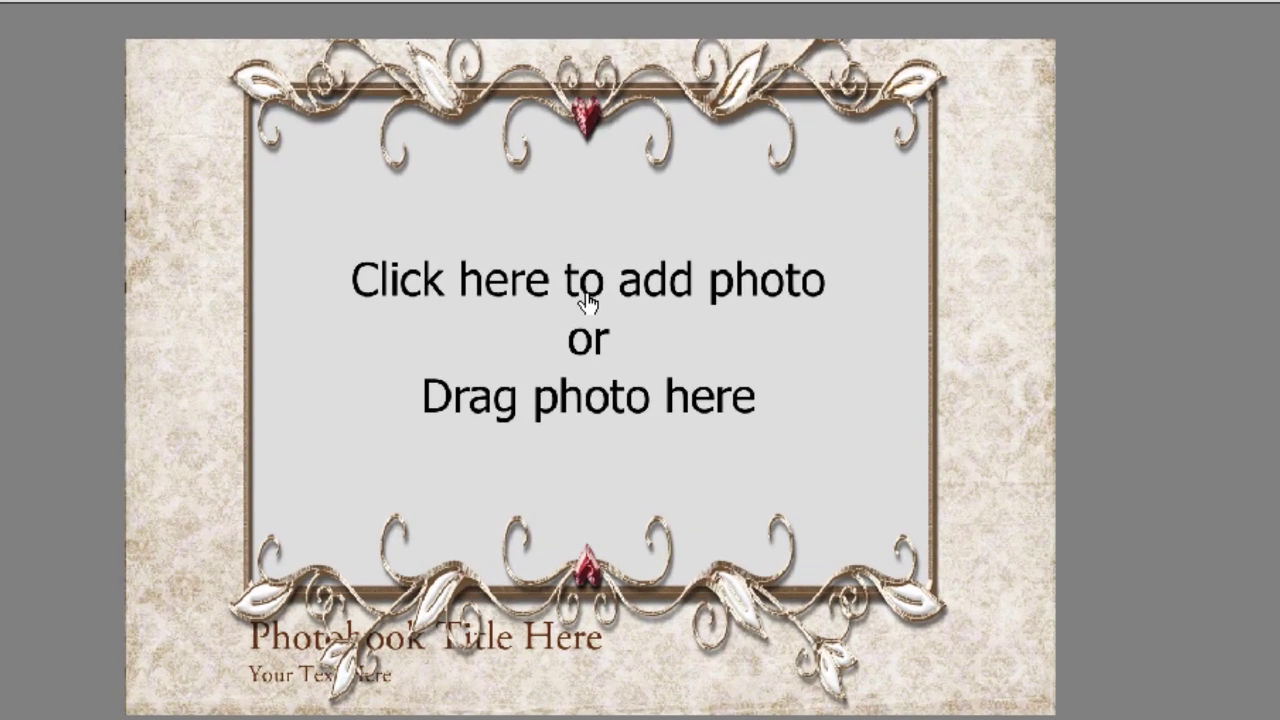
Step: Insert the portrait photo dotJocelyn.jpg from the Photos folder into the title page frame
{"action": "left_click", "coordinate": [586, 293]}
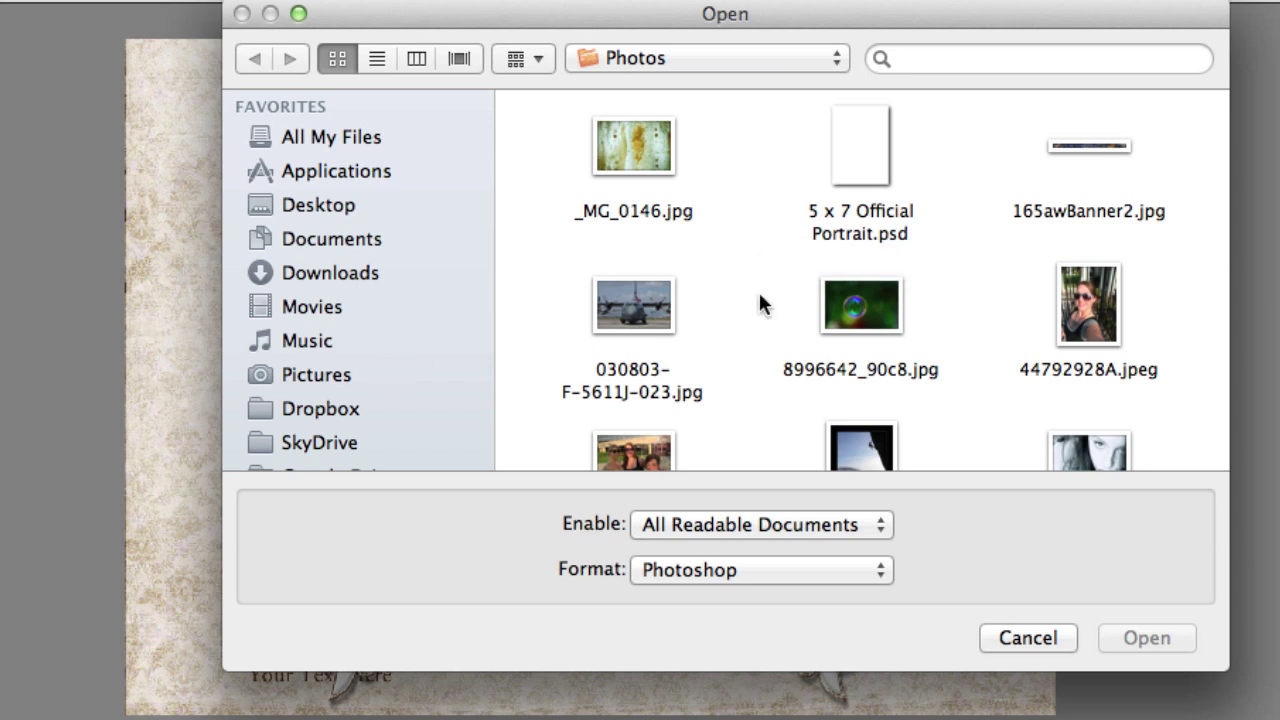
{"action": "scroll", "coordinate": [759, 296], "scroll_direction": "down", "scroll_amount": 15}
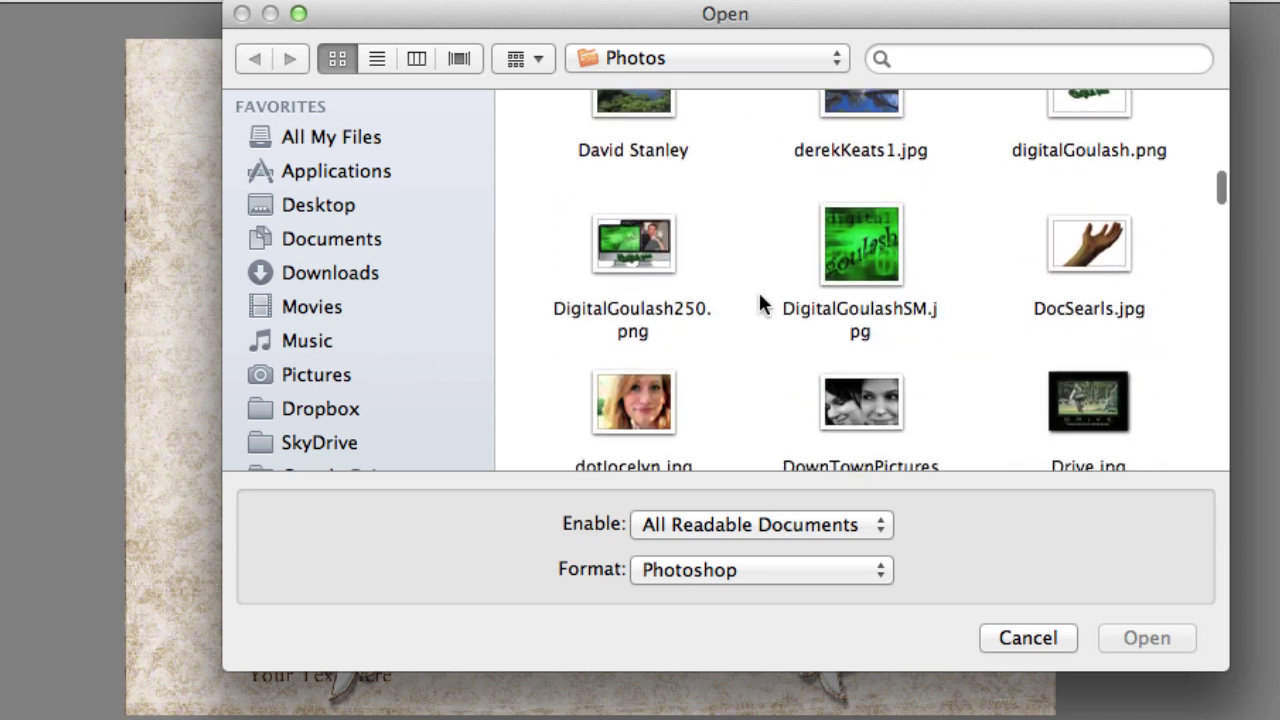
{"action": "scroll", "coordinate": [759, 304], "scroll_direction": "down", "scroll_amount": 3}
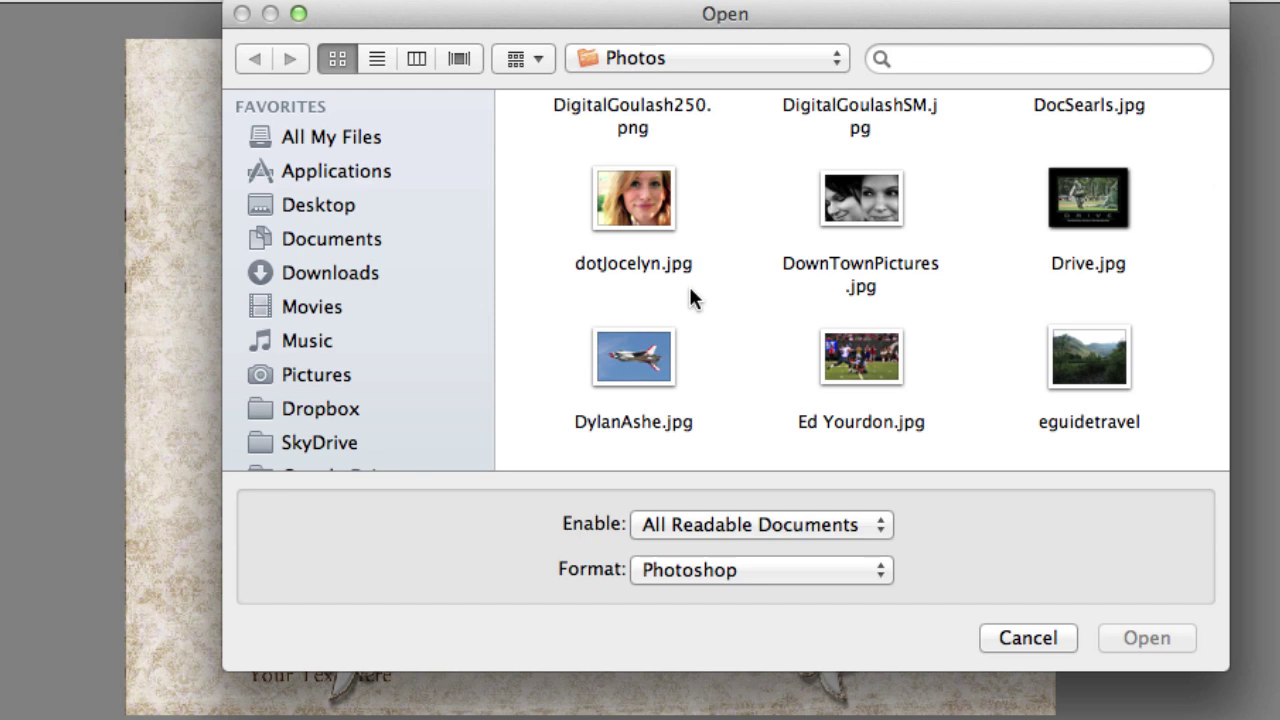
{"action": "double_click", "coordinate": [636, 208]}
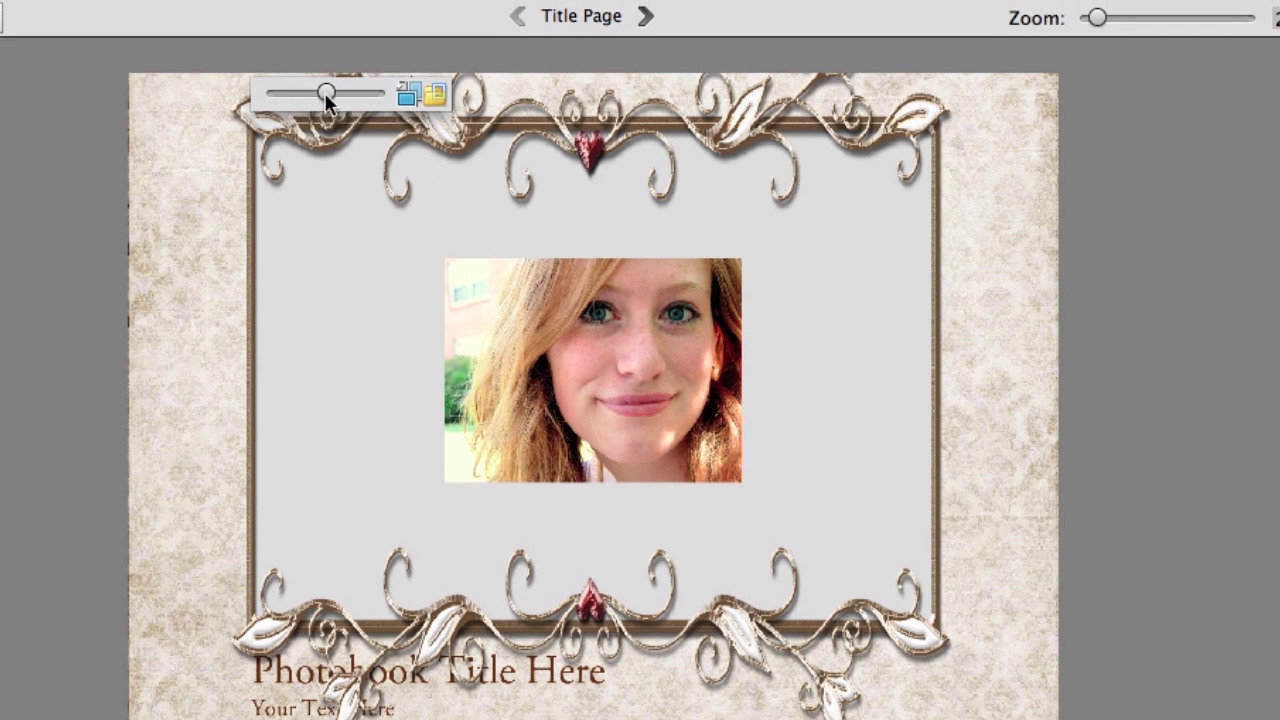
Step: Enlarge the title page photo inside its frame until it fills the whole frame, and accept the change
{"action": "left_click_drag", "start_coordinate": [326, 96], "coordinate": [443, 98]}
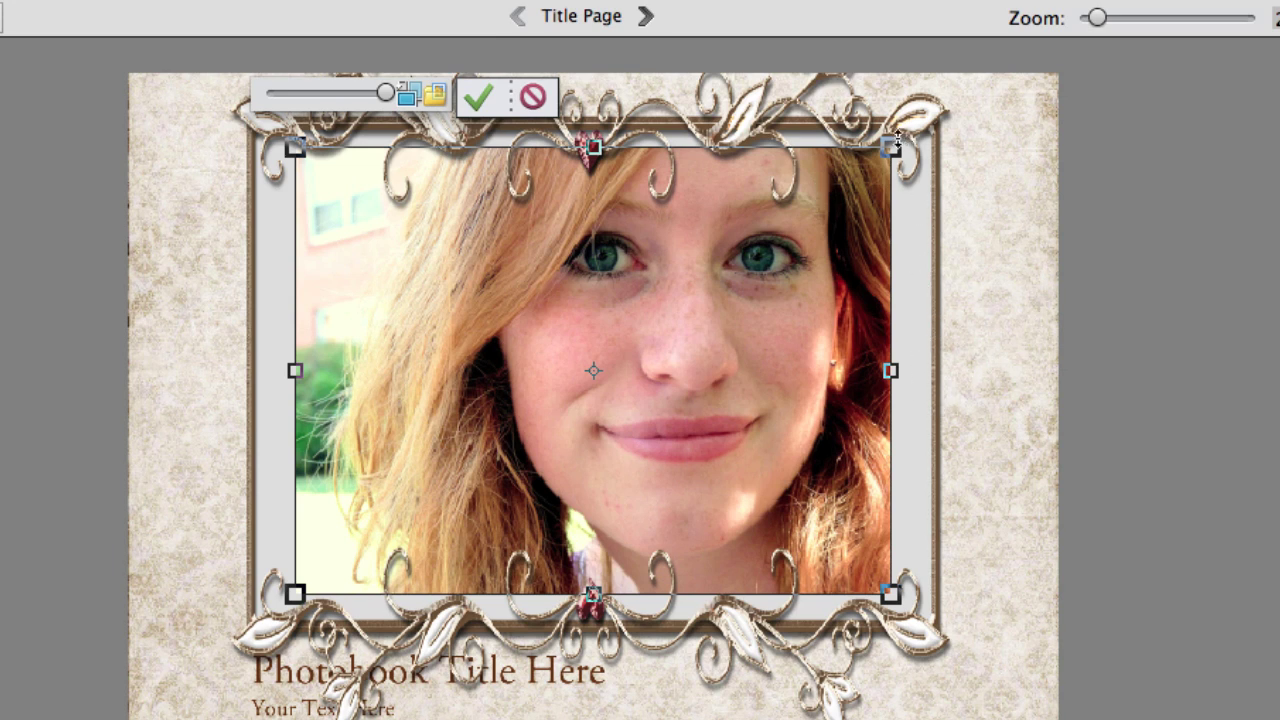
{"action": "left_click_drag", "start_coordinate": [893, 148], "coordinate": [947, 107]}
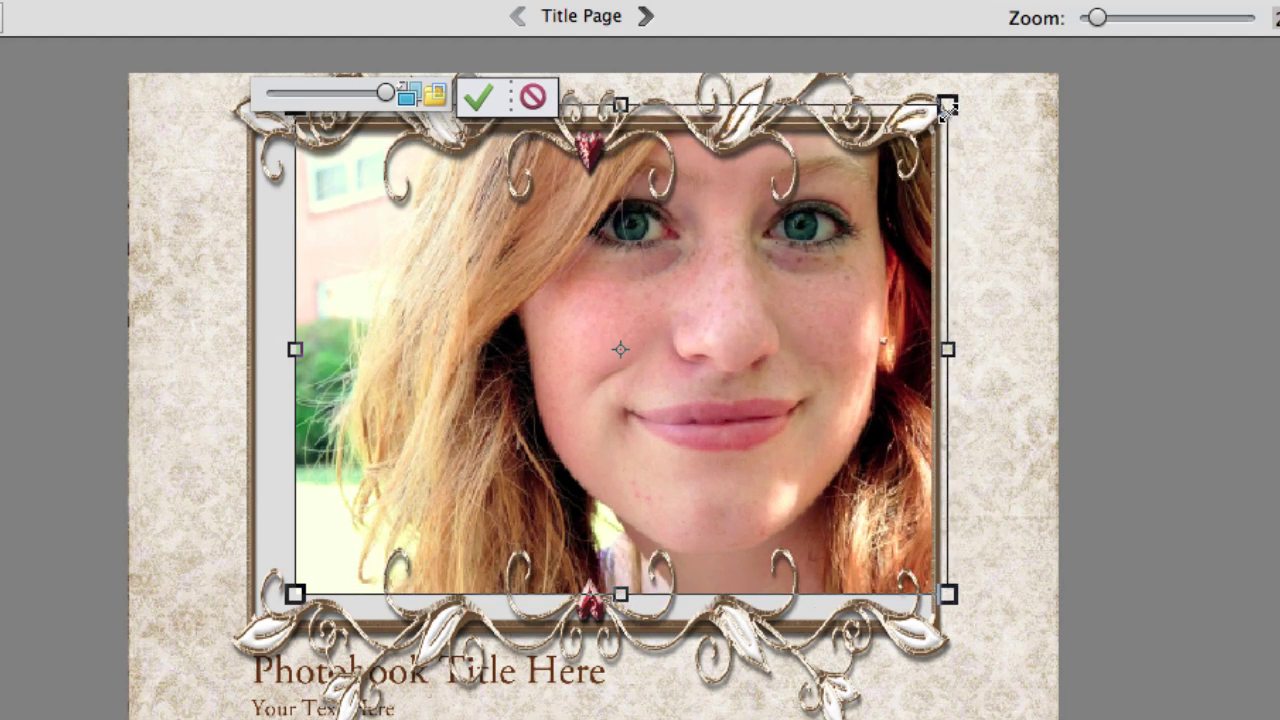
{"action": "left_click_drag", "start_coordinate": [294, 594], "coordinate": [236, 633]}
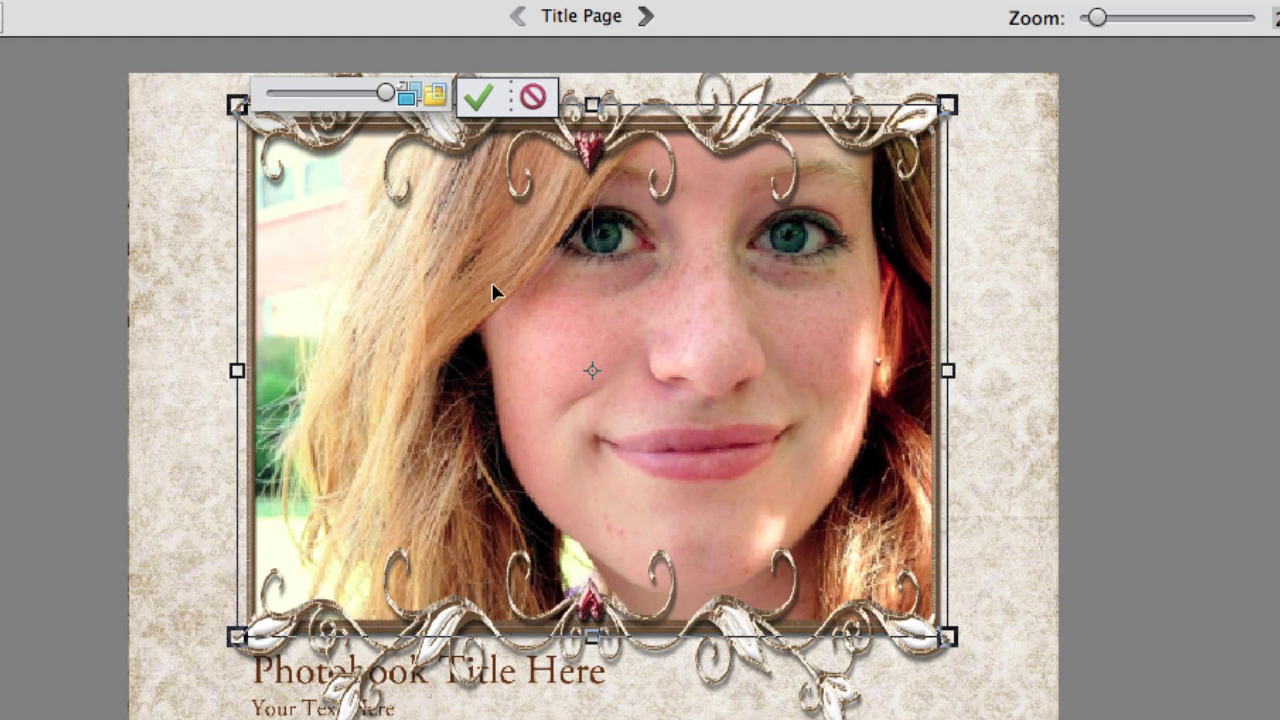
{"action": "left_click", "coordinate": [479, 98]}
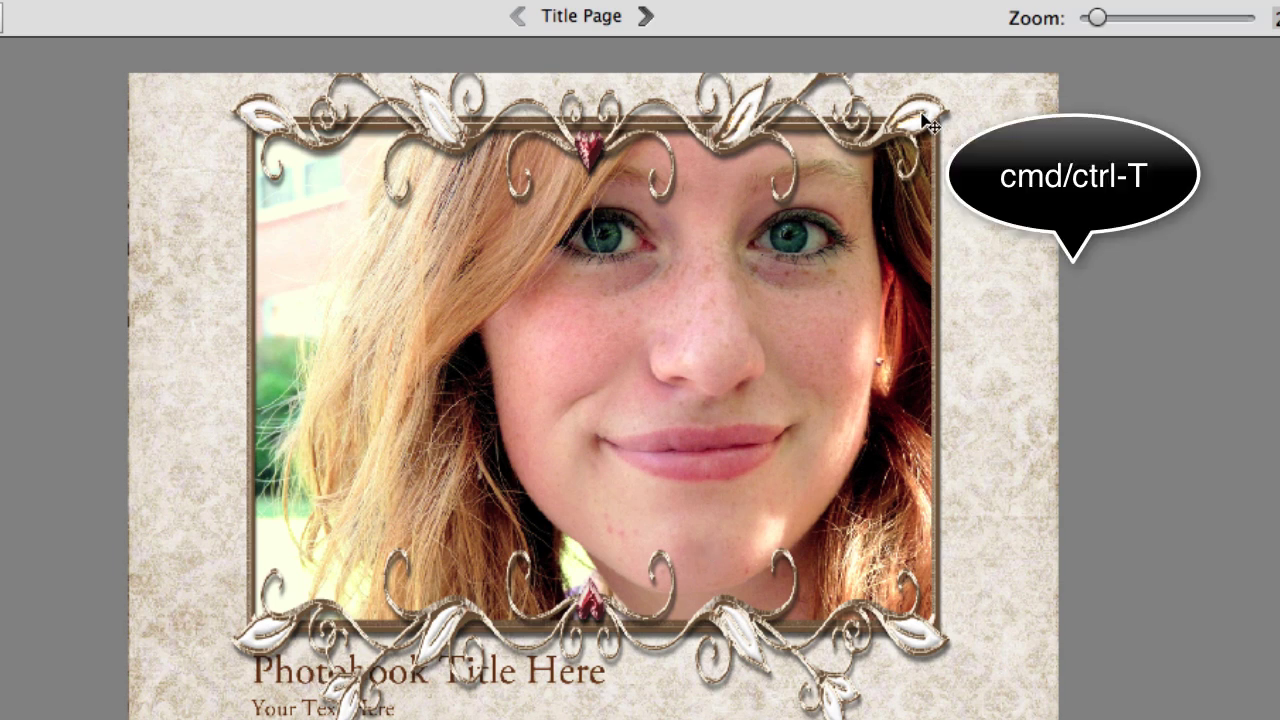
Step: Shrink the framed title page photo, tilt it counter-clockwise above the title text, and accept the transformation
{"action": "key", "text": "ctrl+t"}
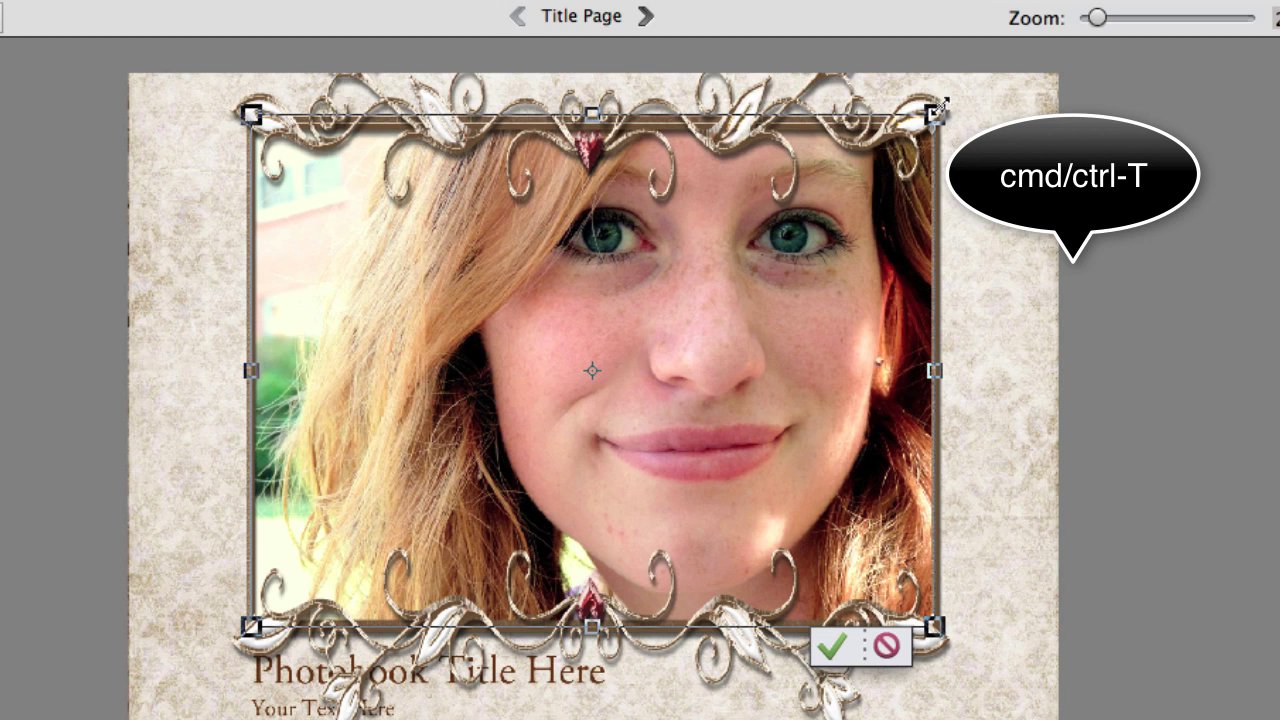
{"action": "left_click_drag", "start_coordinate": [935, 115], "coordinate": [852, 176]}
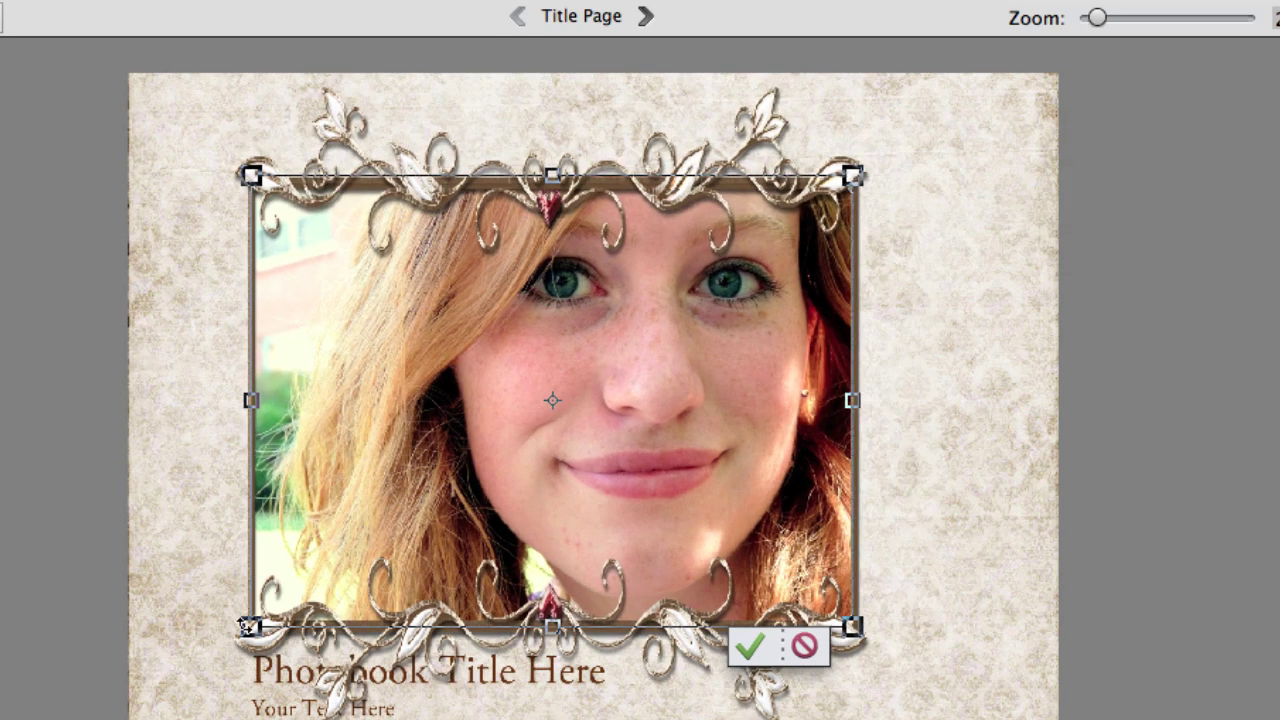
{"action": "left_click_drag", "start_coordinate": [247, 626], "coordinate": [357, 612]}
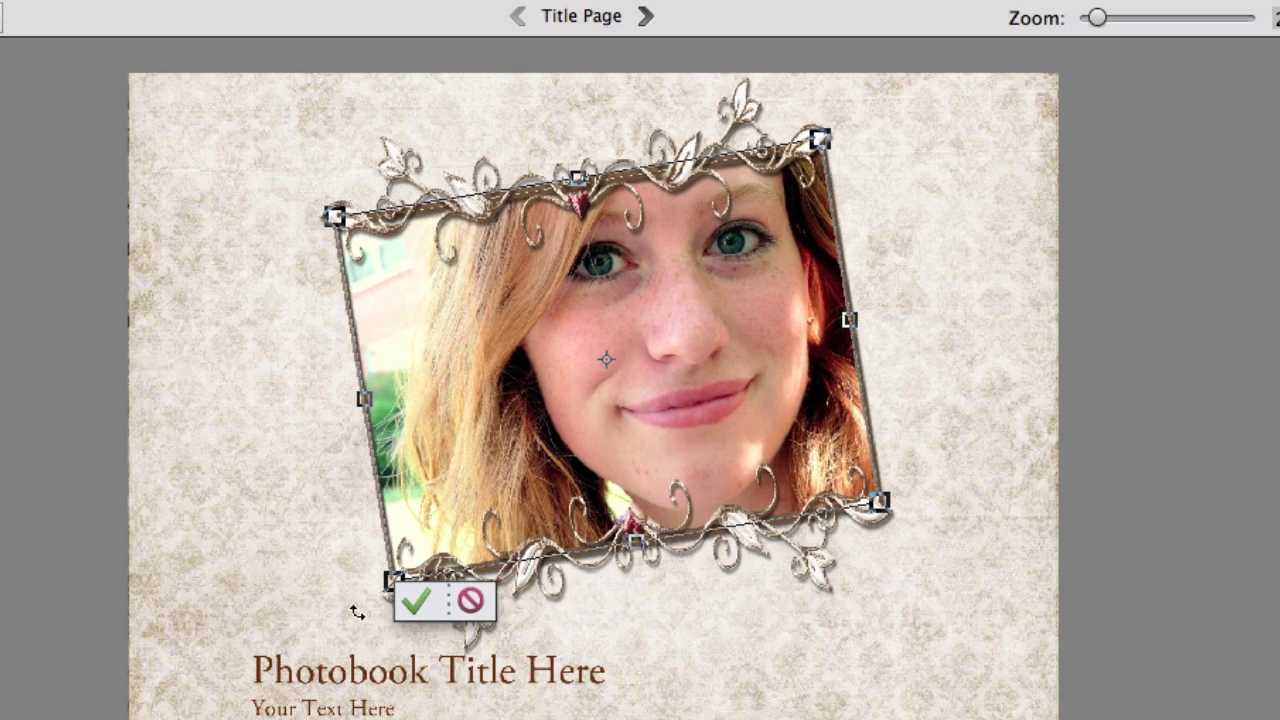
{"action": "left_click", "coordinate": [416, 601]}
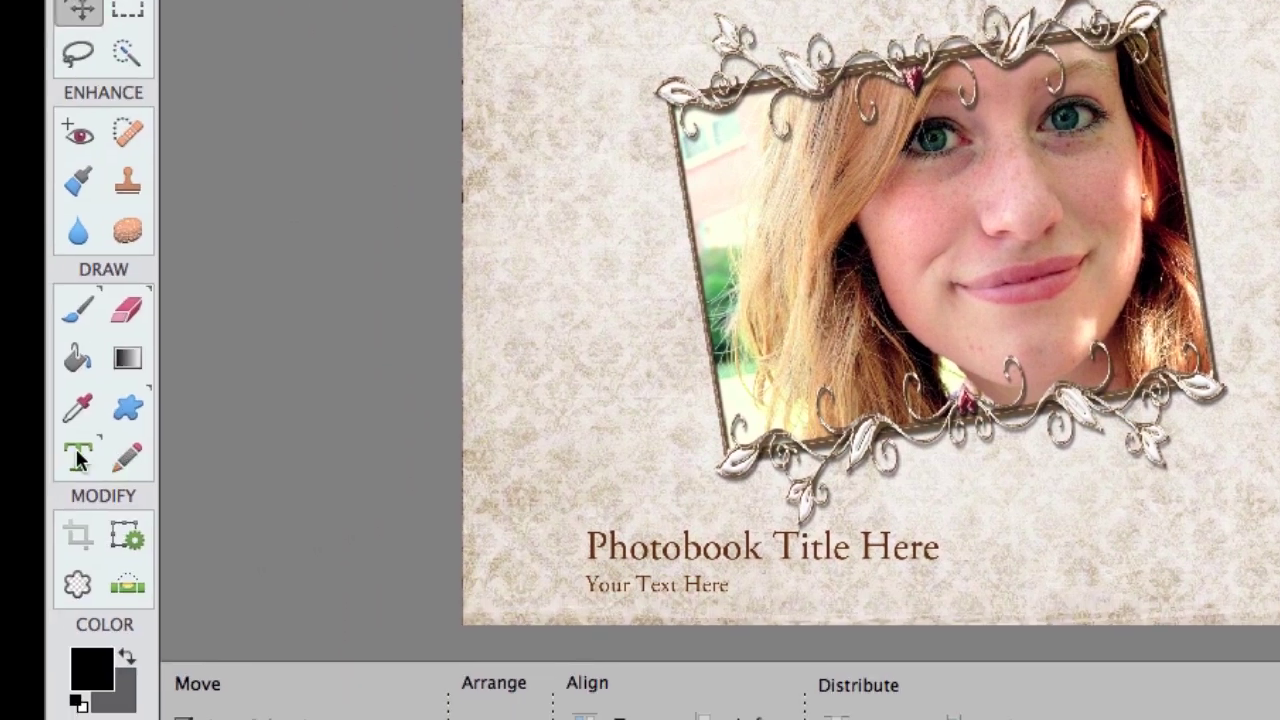
Step: Replace the title page's placeholder heading with "Different Text" and commit the text
{"action": "left_click", "coordinate": [79, 457]}
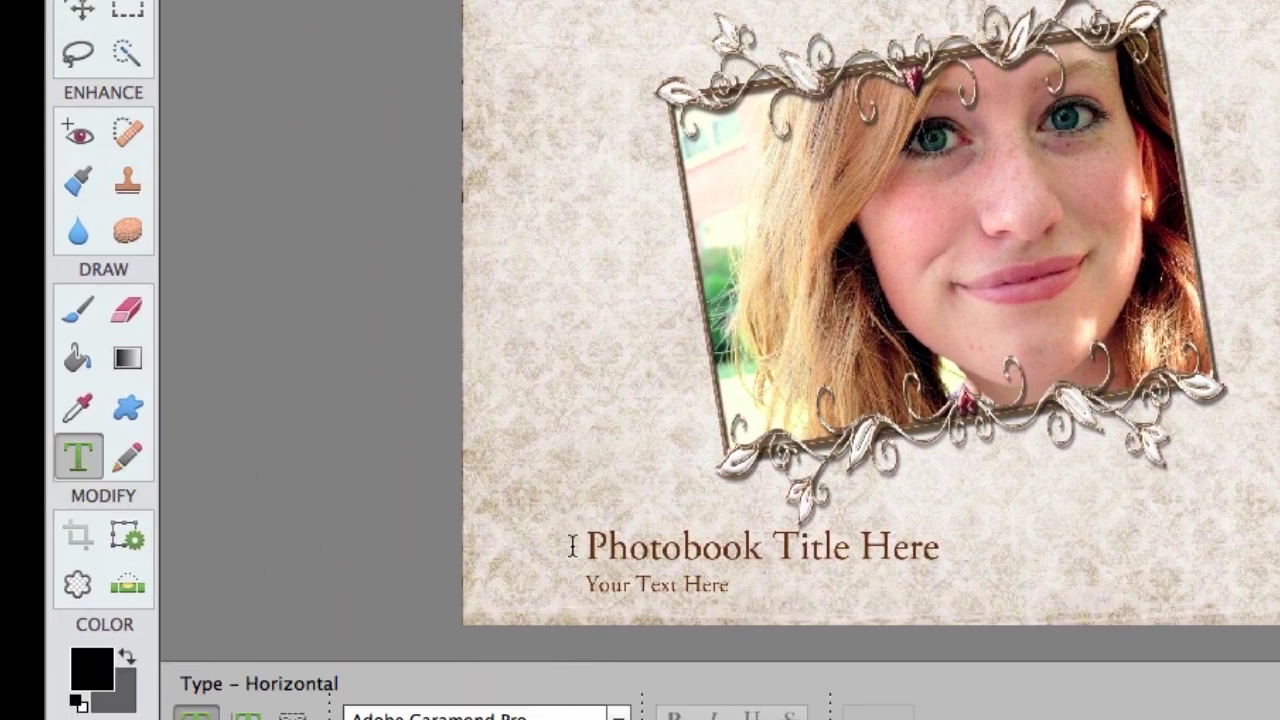
{"action": "left_click_drag", "start_coordinate": [584, 546], "coordinate": [970, 564]}
{"action": "type", "text": "Differ"}
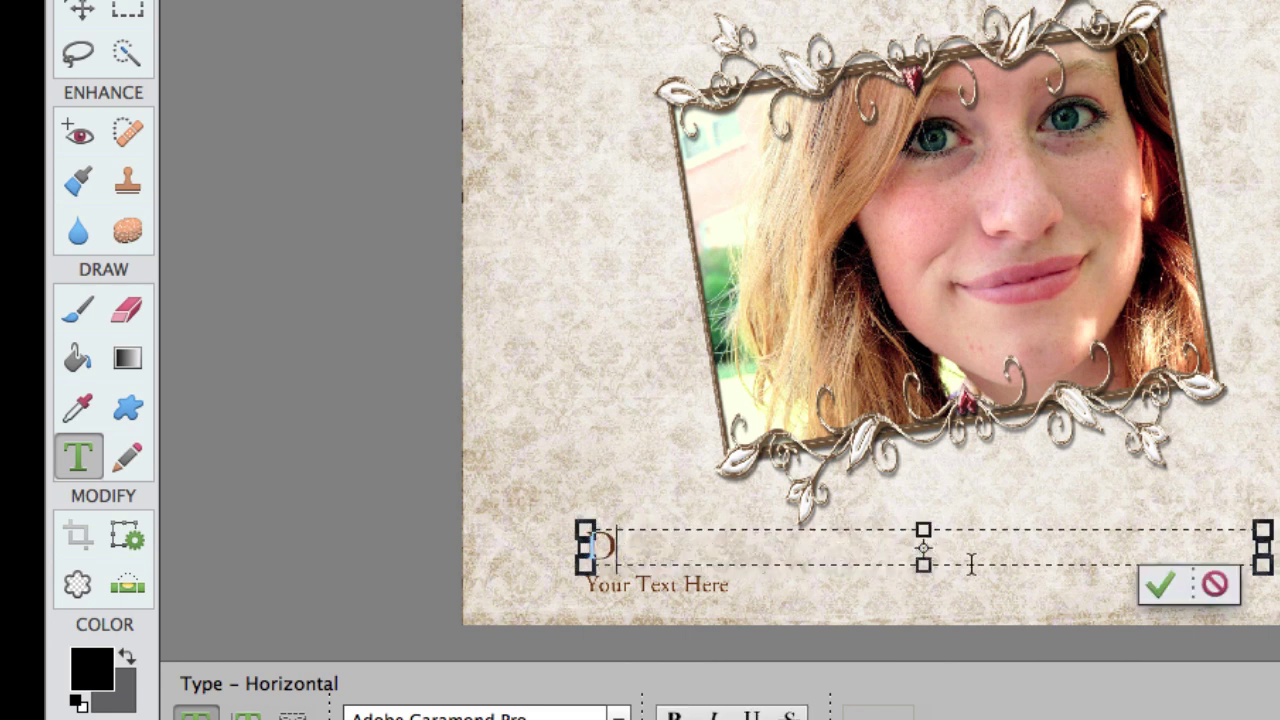
{"action": "type", "text": "ent Text"}
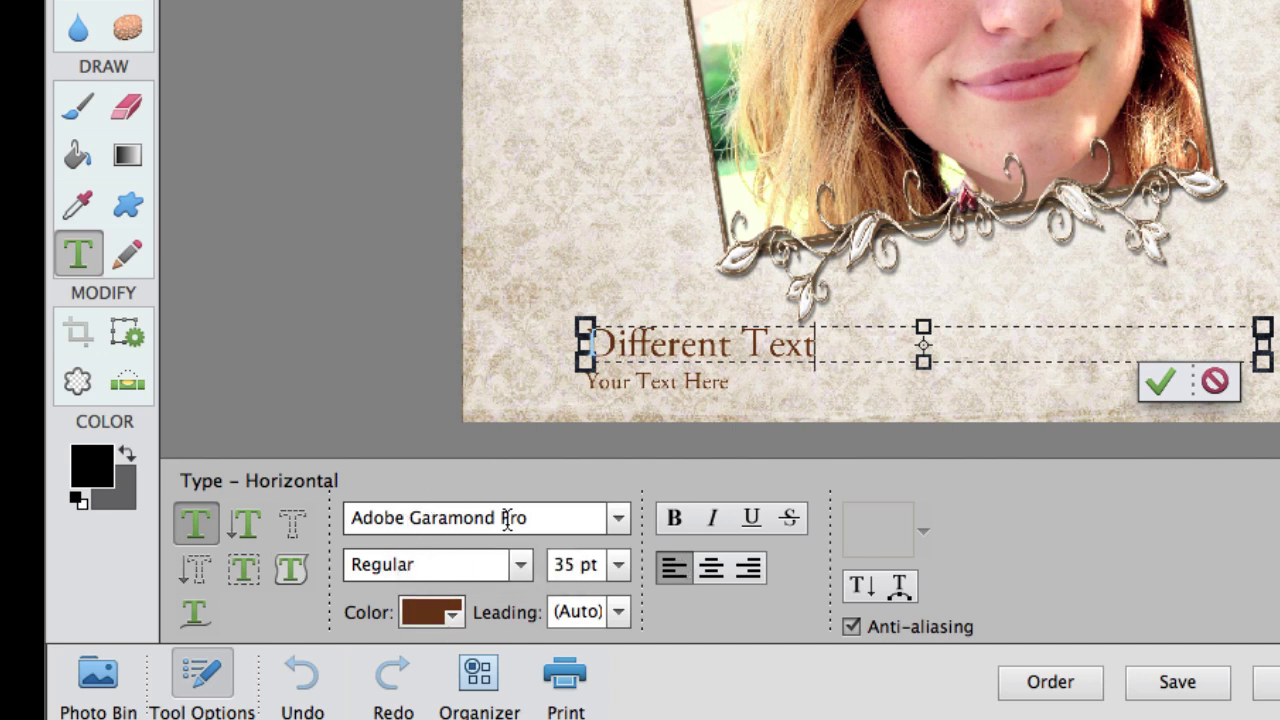
{"action": "left_click", "coordinate": [1159, 381]}
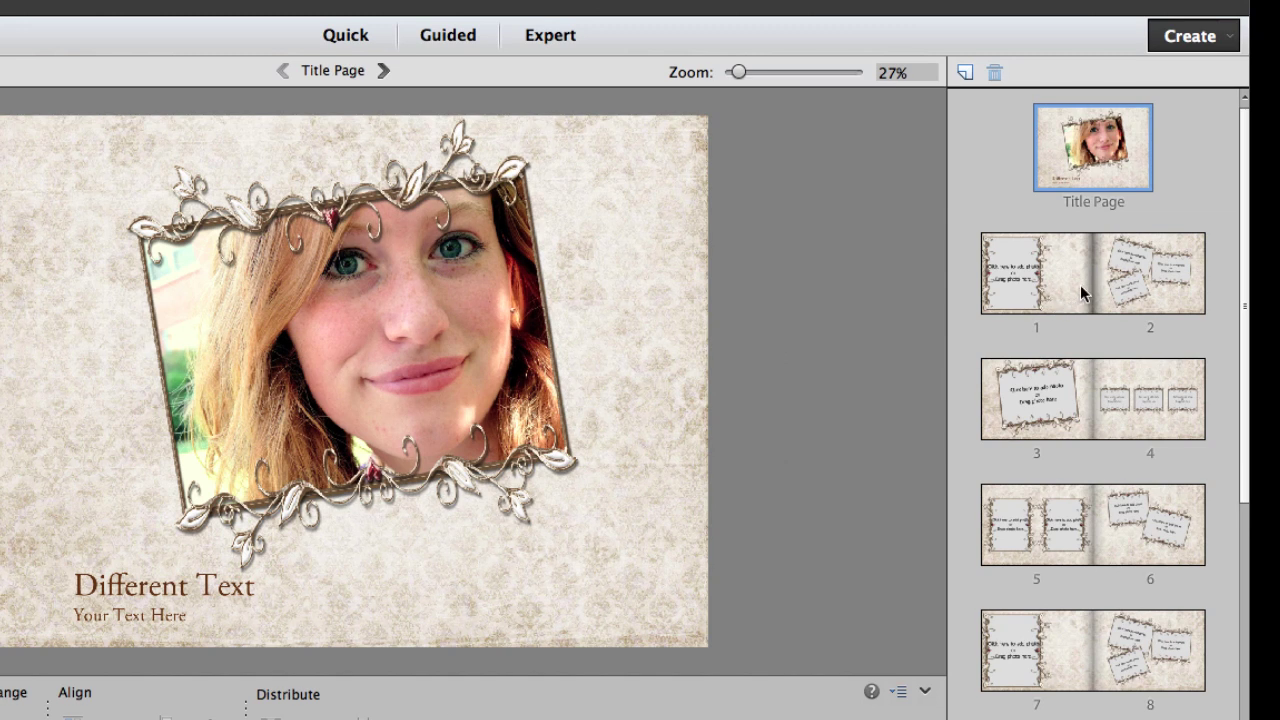
Step: Open pages 1 and 2 and insert the colour close-up portrait of the blonde woman from the Photos folder into page 1's frame
{"action": "left_click", "coordinate": [1077, 285]}
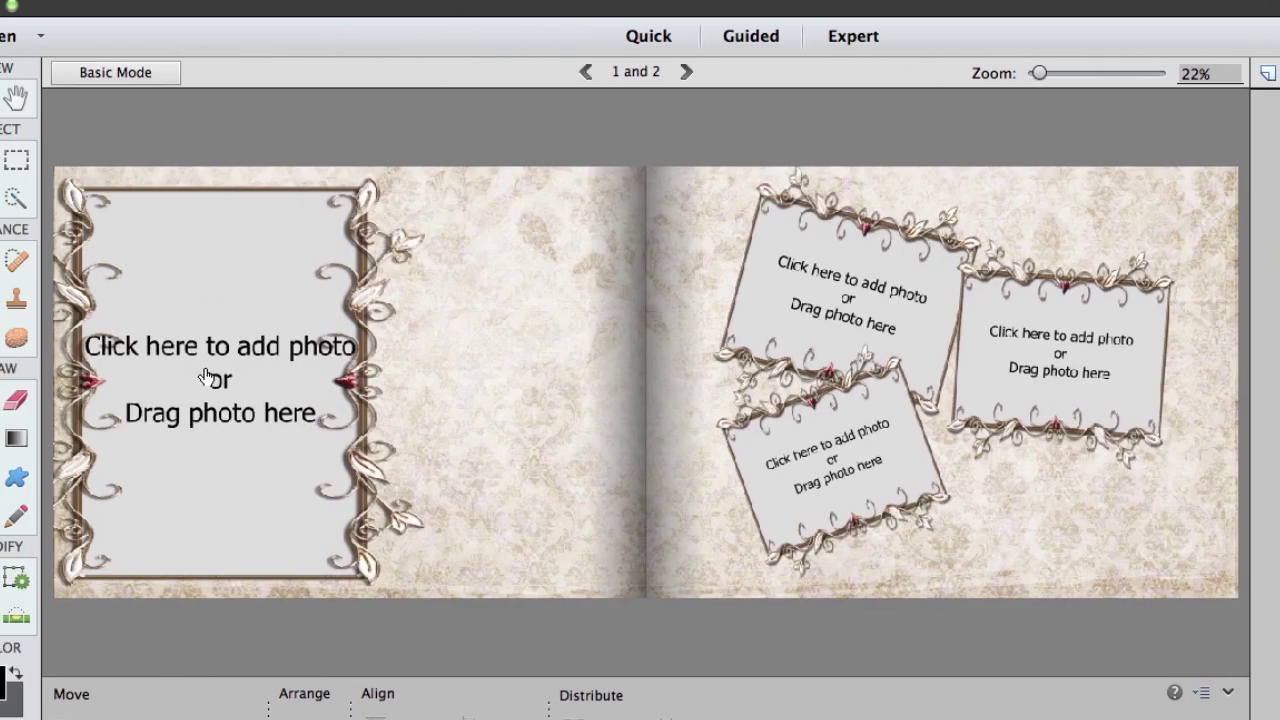
{"action": "left_click", "coordinate": [205, 376]}
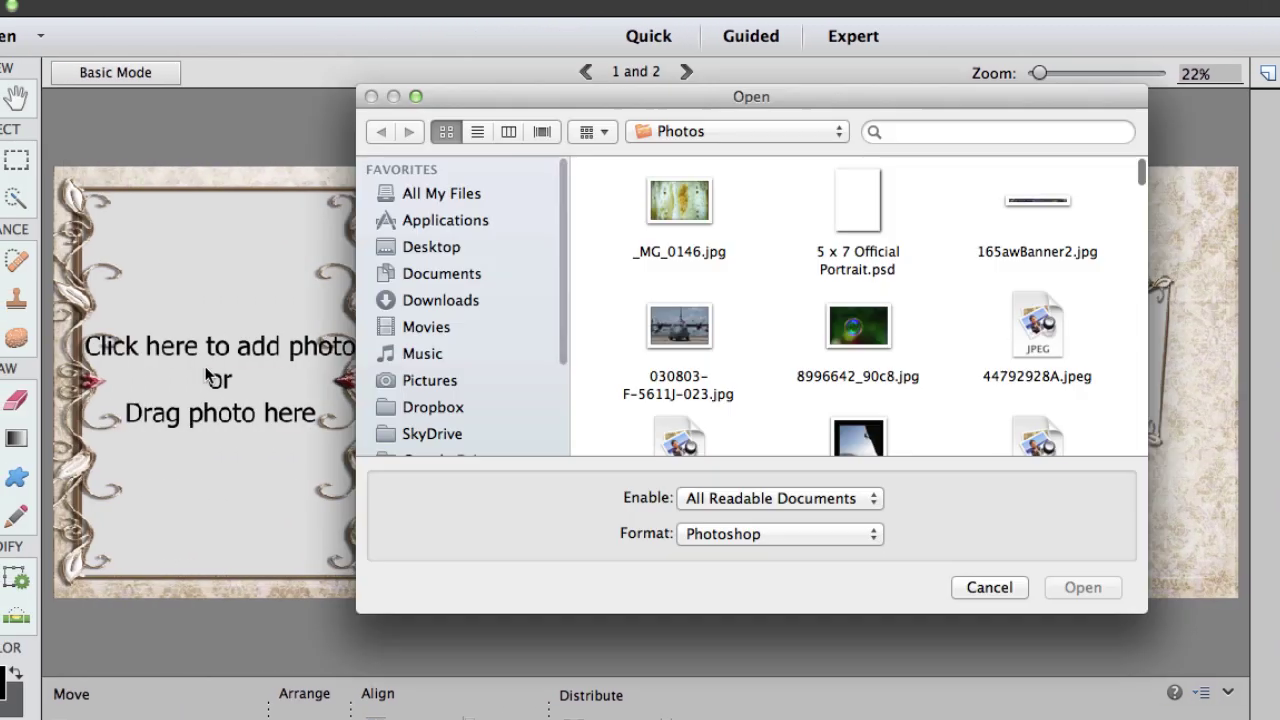
{"action": "scroll", "coordinate": [747, 360], "scroll_direction": "down", "scroll_amount": 5}
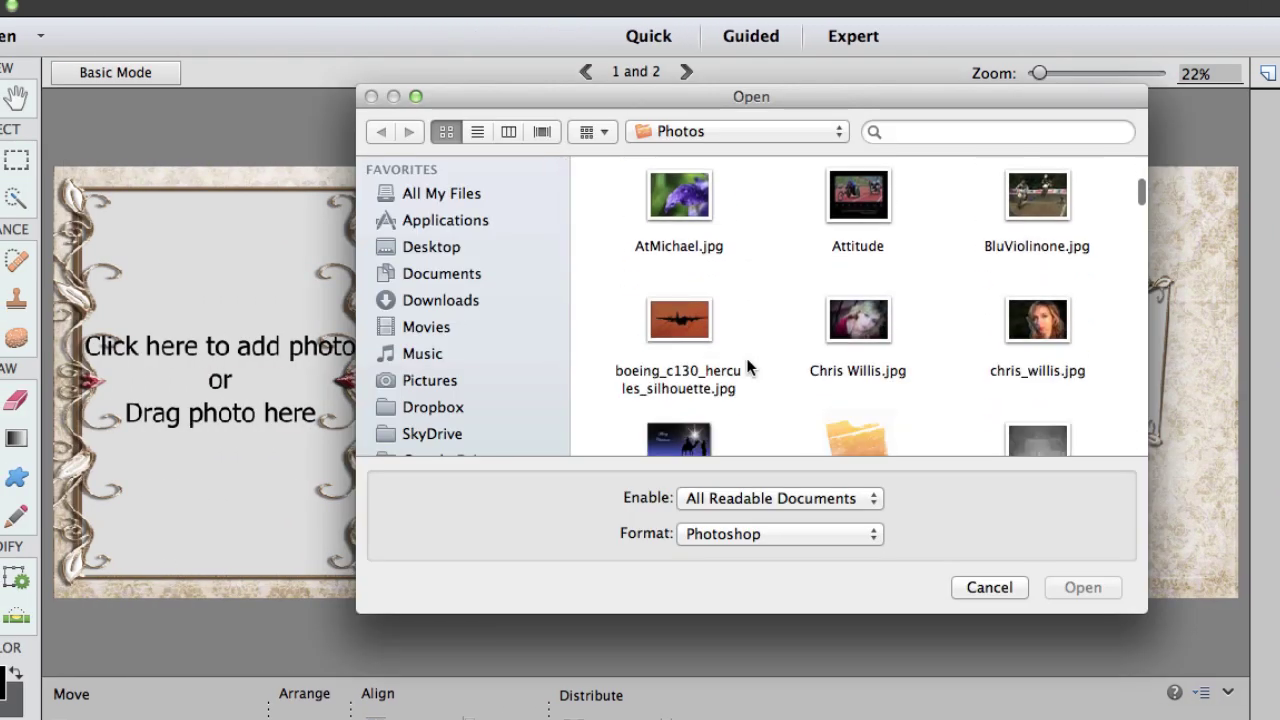
{"action": "scroll", "coordinate": [745, 354], "scroll_direction": "down", "scroll_amount": 3}
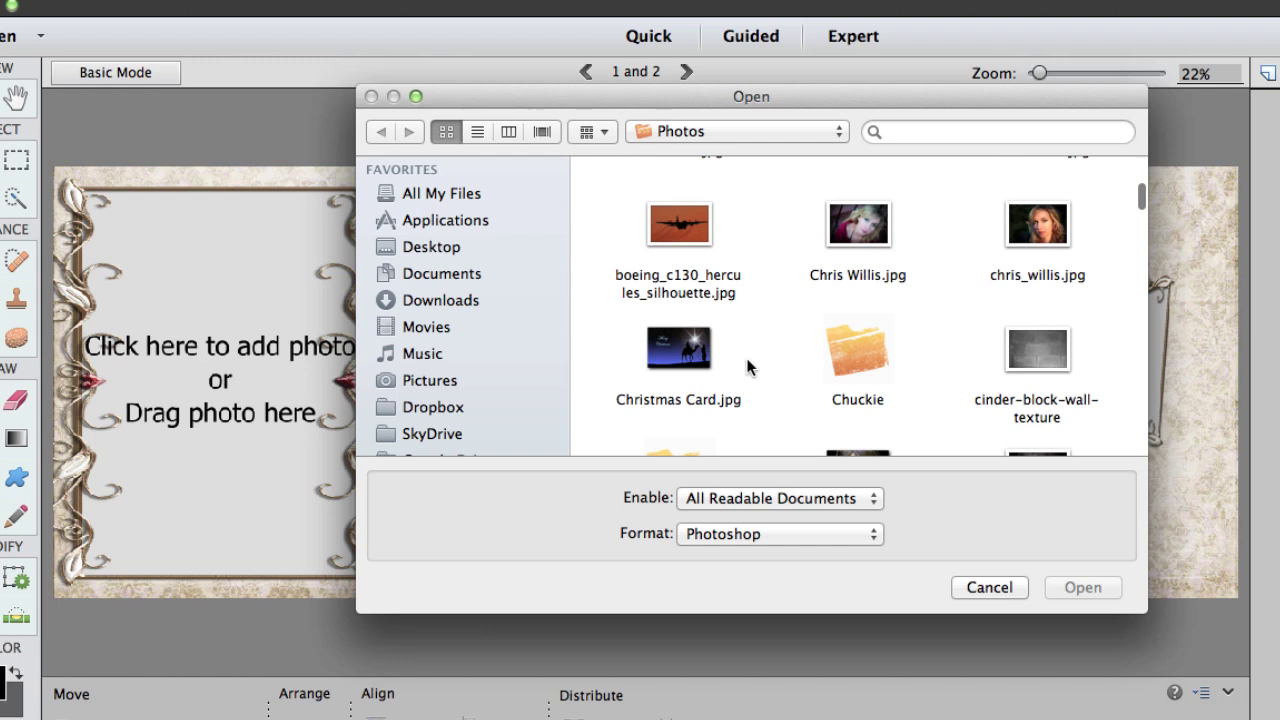
{"action": "double_click", "coordinate": [847, 224]}
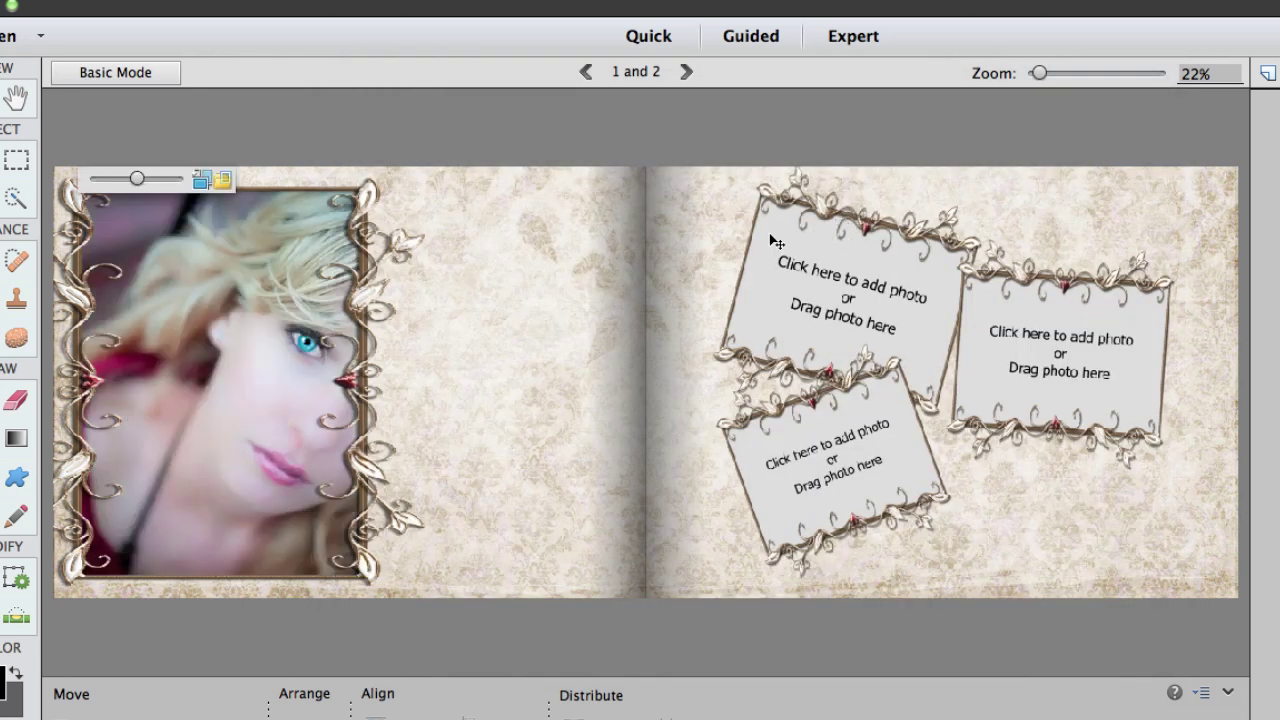
Step: Scale the page 1 photo down slightly and shift it left inside its frame, and move the framed photo toward the page's centre
{"action": "left_click_drag", "start_coordinate": [138, 179], "coordinate": [132, 178]}
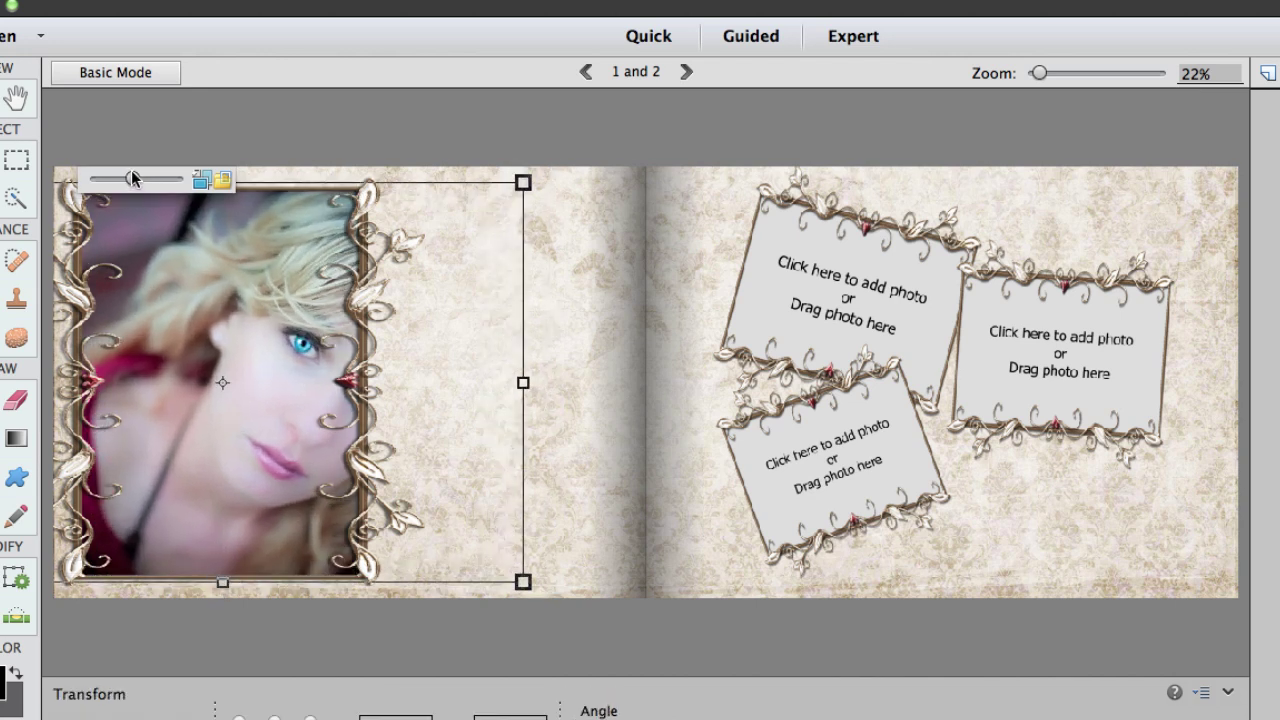
{"action": "left_click_drag", "start_coordinate": [284, 328], "coordinate": [197, 326]}
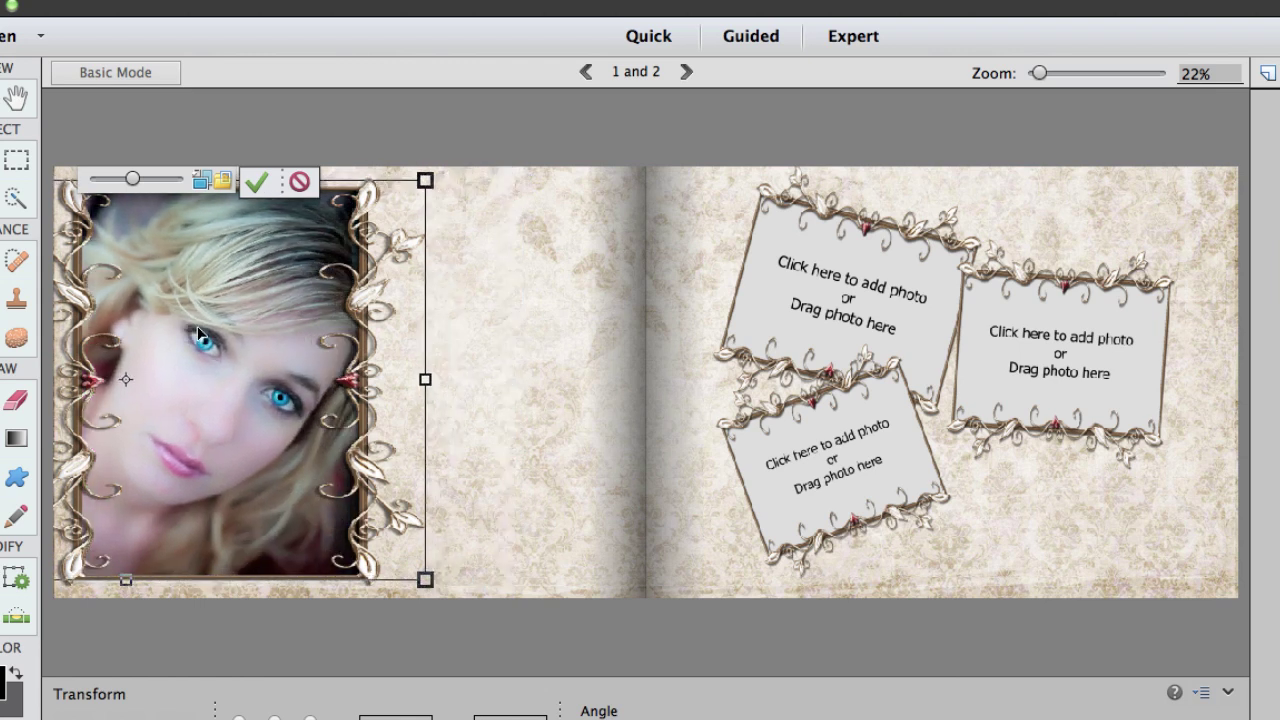
{"action": "left_click", "coordinate": [256, 176]}
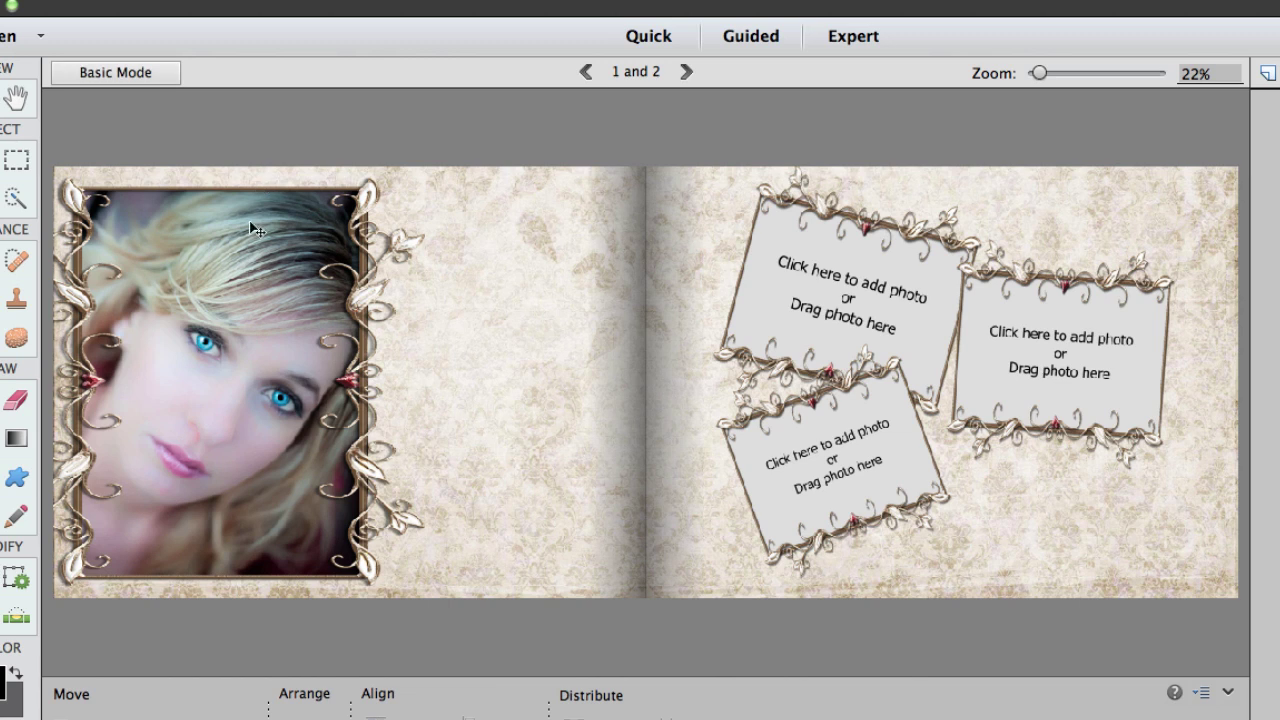
{"action": "left_click_drag", "start_coordinate": [256, 230], "coordinate": [377, 221]}
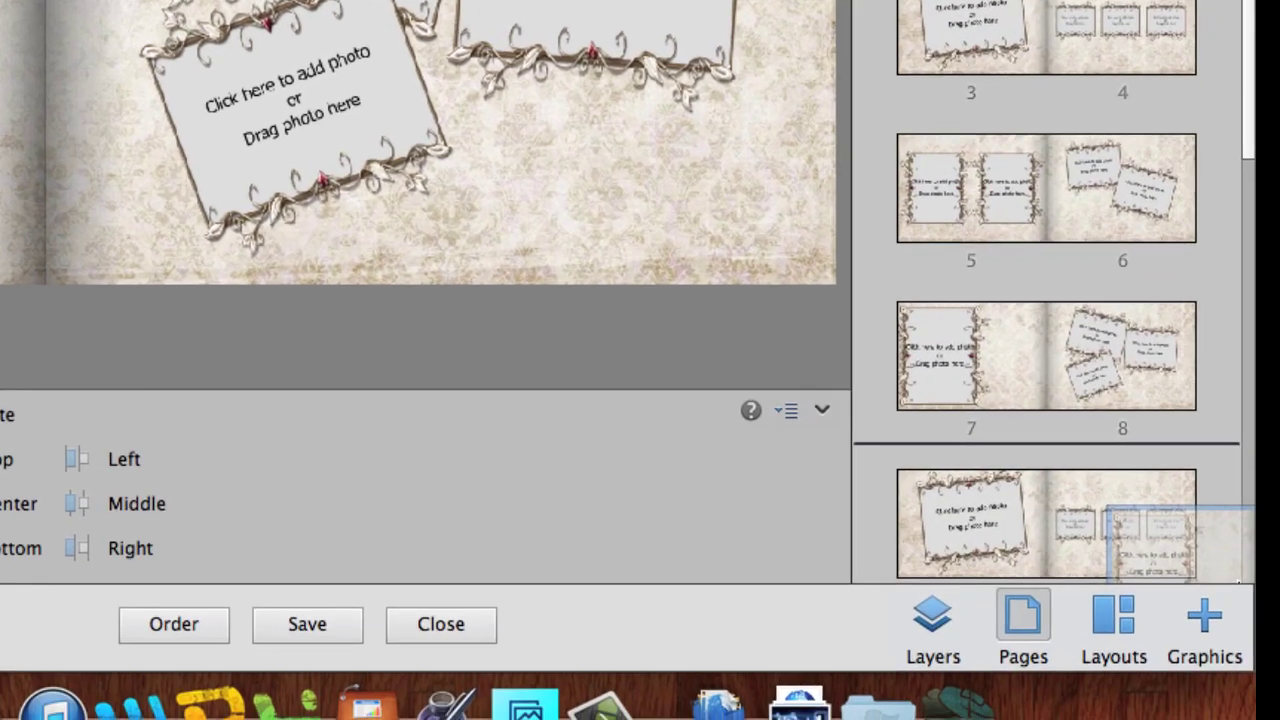
Step: Replace the background of pages 1 and 2 with the Africa map background
{"action": "left_click_drag", "start_coordinate": [1238, 581], "coordinate": [1128, 252]}
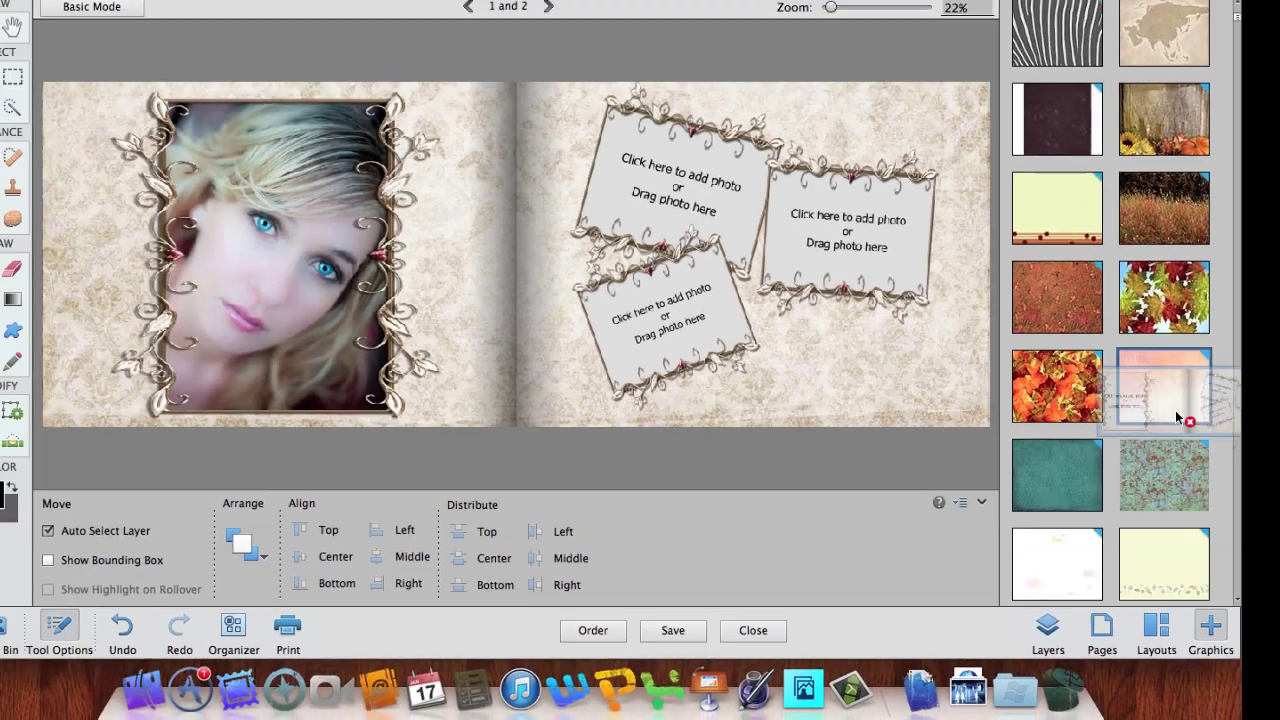
{"action": "left_click_drag", "start_coordinate": [1178, 418], "coordinate": [1041, 421]}
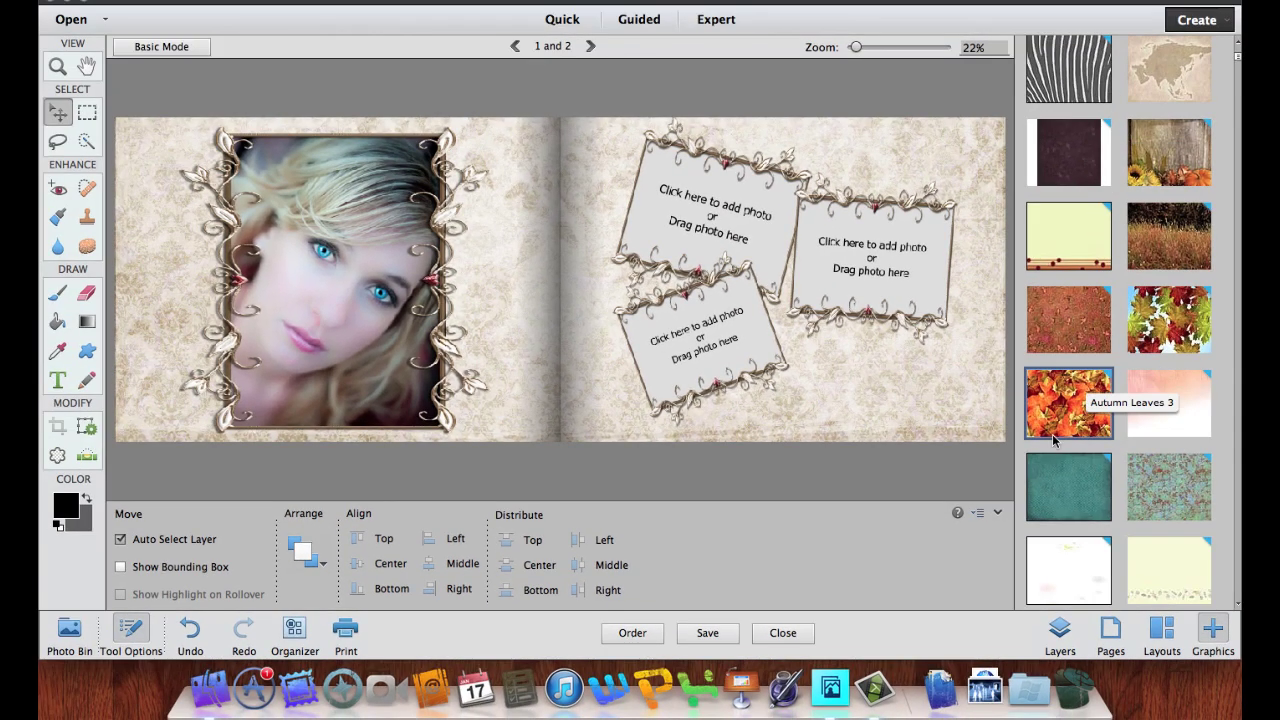
{"action": "scroll", "coordinate": [1053, 440], "scroll_direction": "up", "scroll_amount": 3}
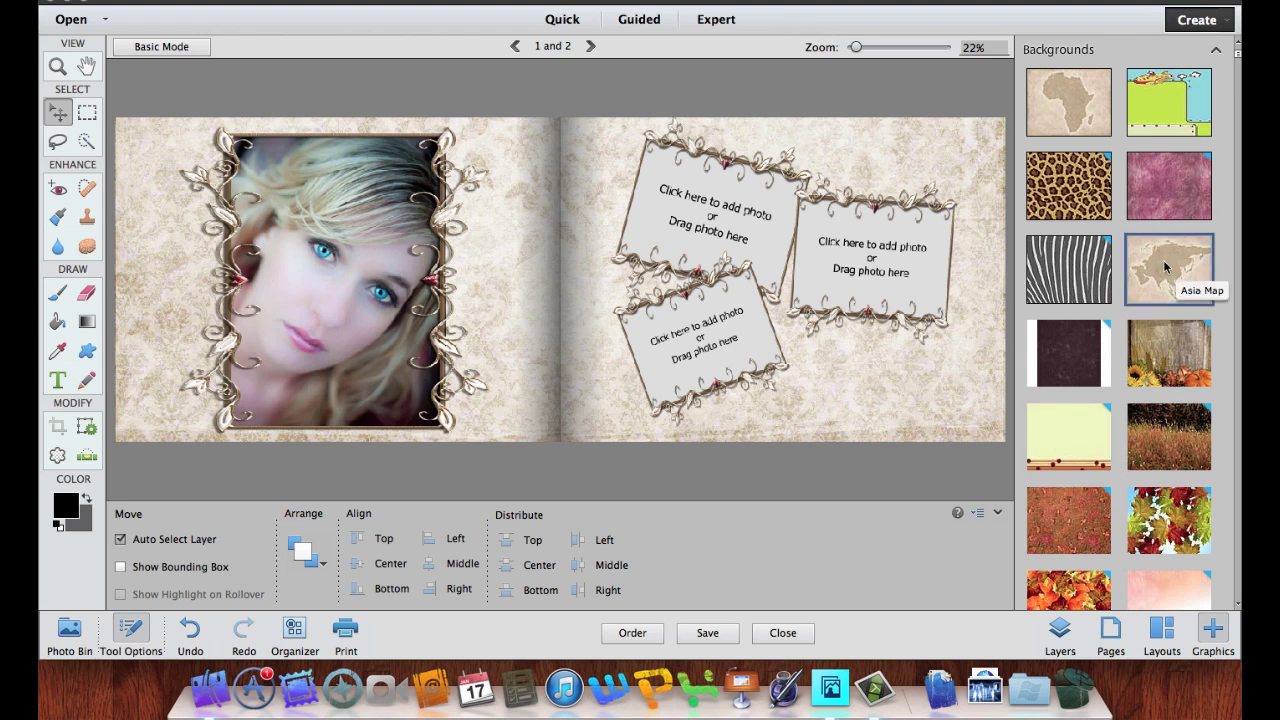
{"action": "double_click", "coordinate": [1057, 101]}
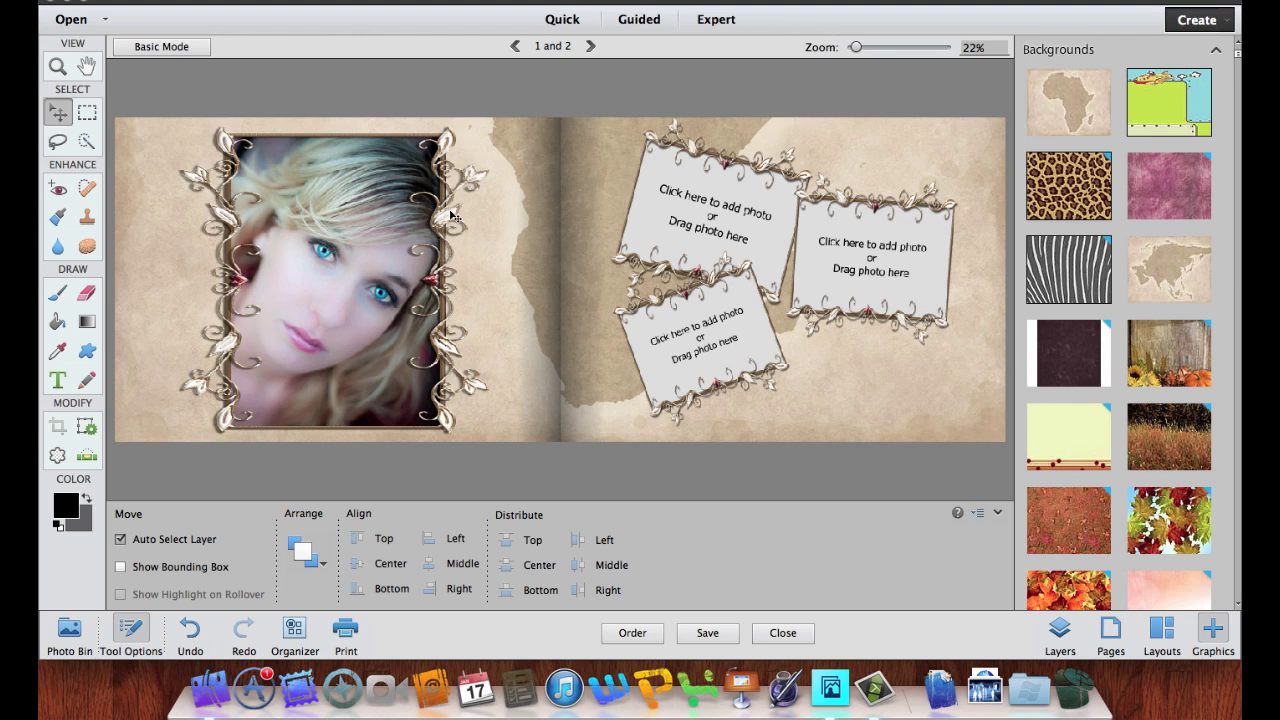
Step: Replace the frame around the page 1 photo with the zebra fur frame
{"action": "left_click", "coordinate": [1216, 50]}
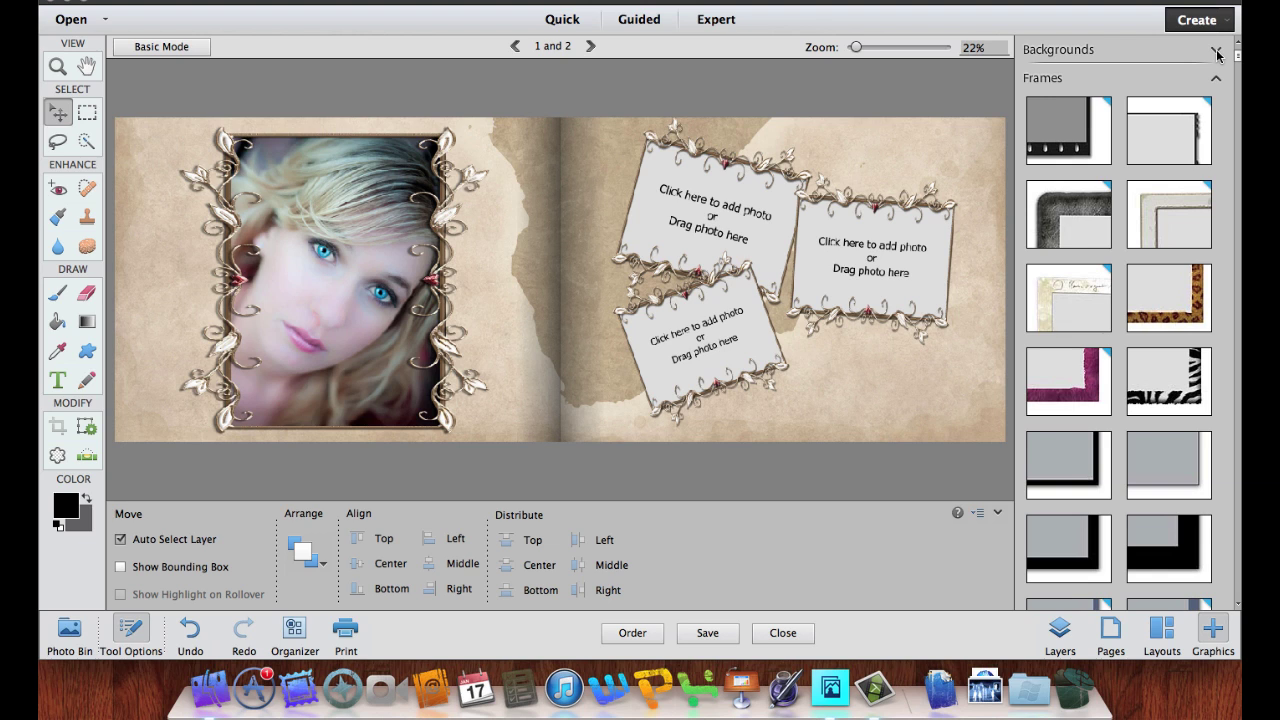
{"action": "double_click", "coordinate": [1160, 378]}
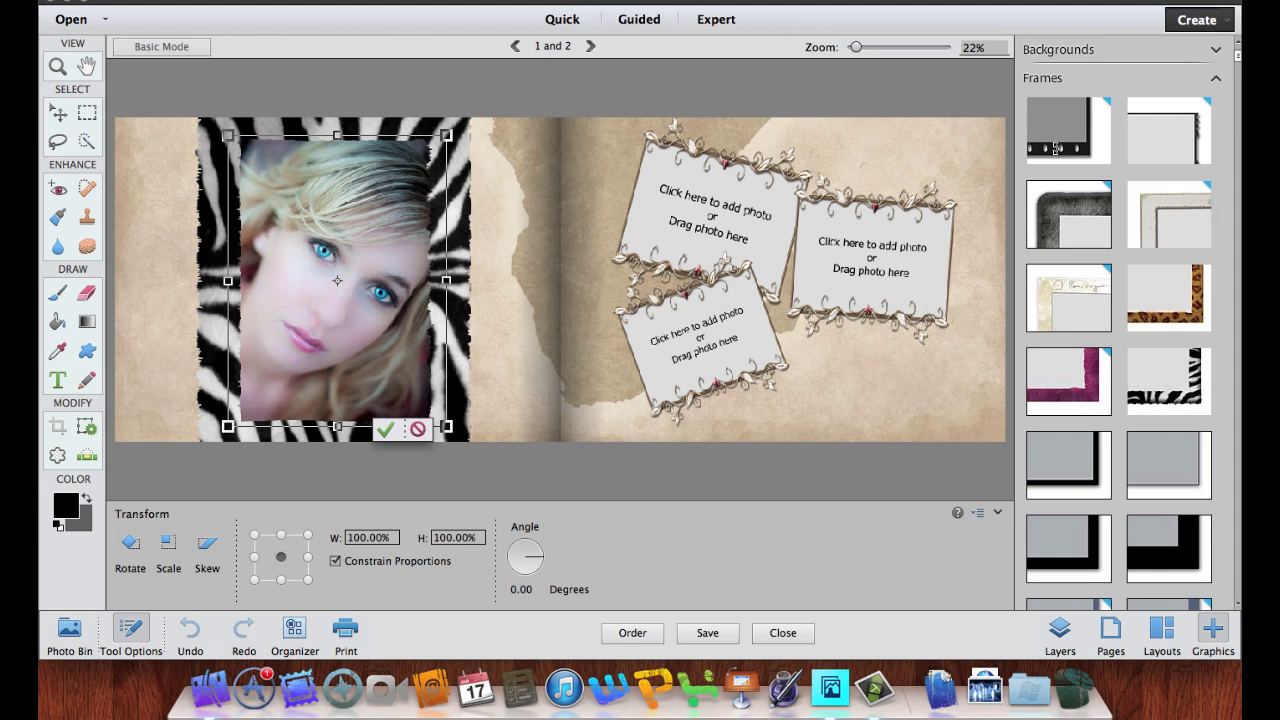
Step: Scale the zebra-framed photo to 68.73%, rotate it to -12.05 degrees, and move it up on page 1
{"action": "left_click_drag", "start_coordinate": [447, 133], "coordinate": [272, 156]}
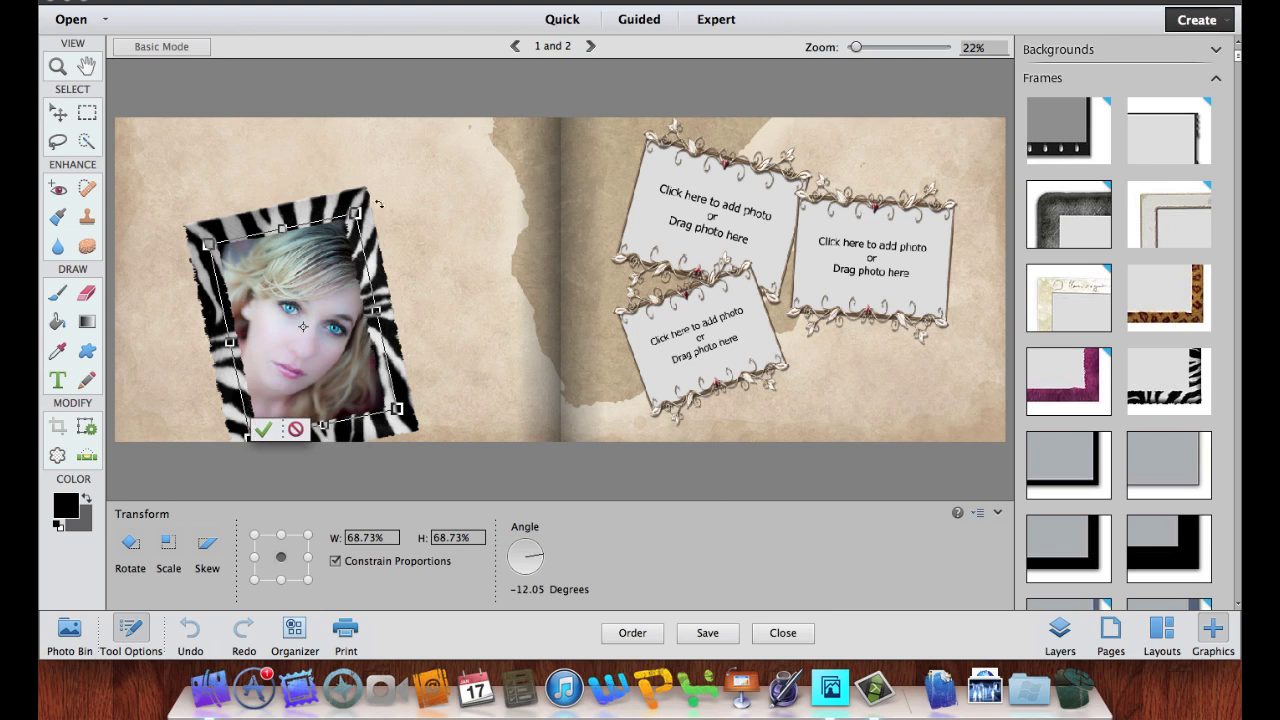
{"action": "key", "text": "Return"}
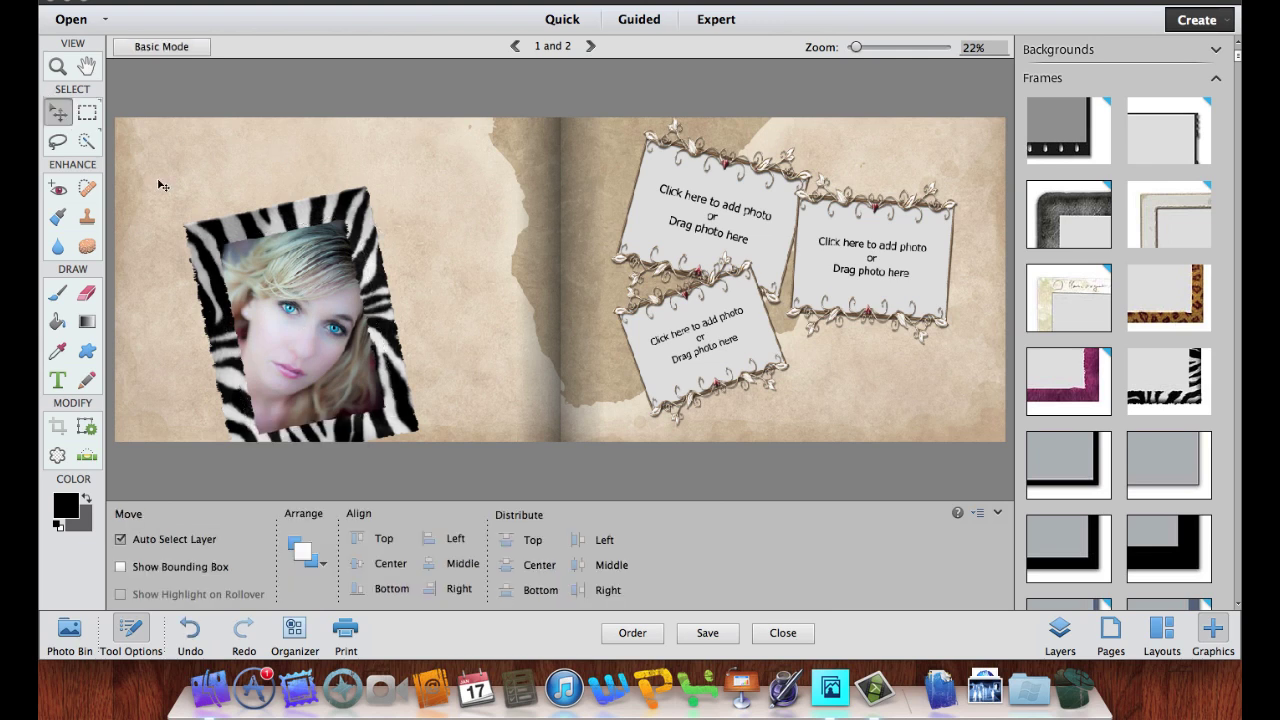
{"action": "left_click_drag", "start_coordinate": [210, 231], "coordinate": [227, 185]}
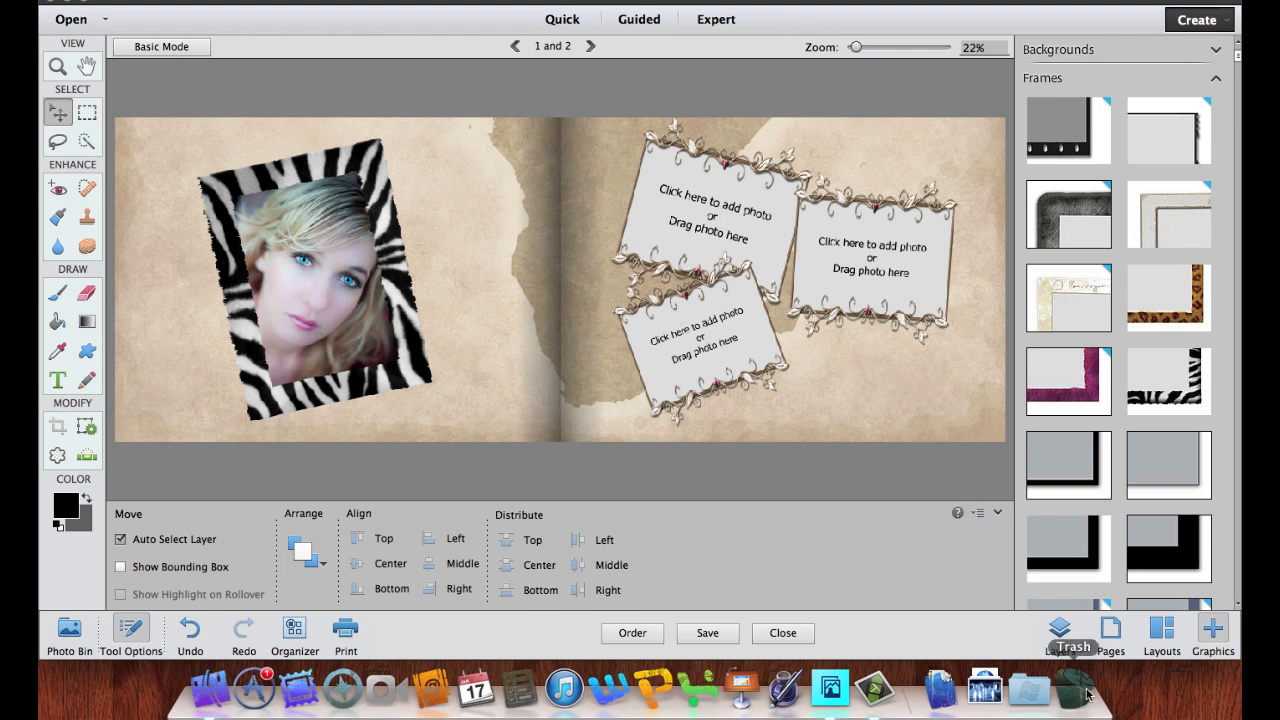
Step: Hide the three Silver Doodle frame layers so page 2 has no photo placeholders
{"action": "left_click", "coordinate": [1060, 630]}
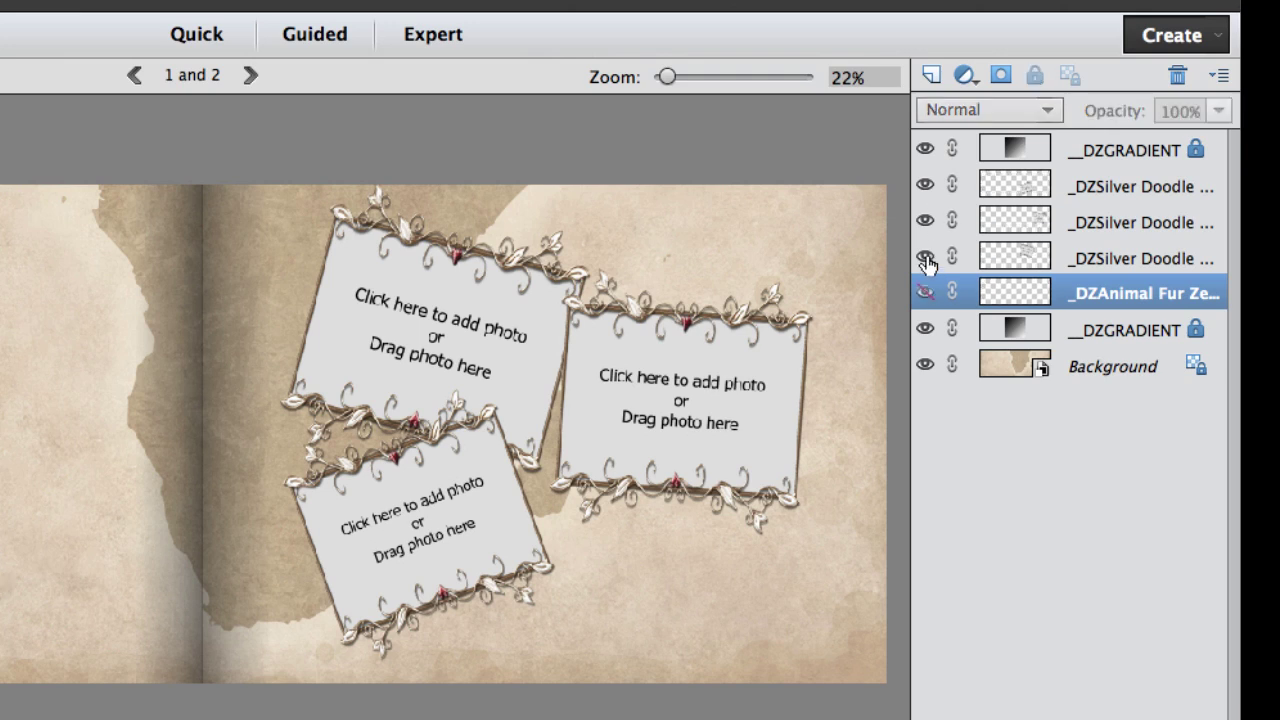
{"action": "left_click", "coordinate": [924, 258]}
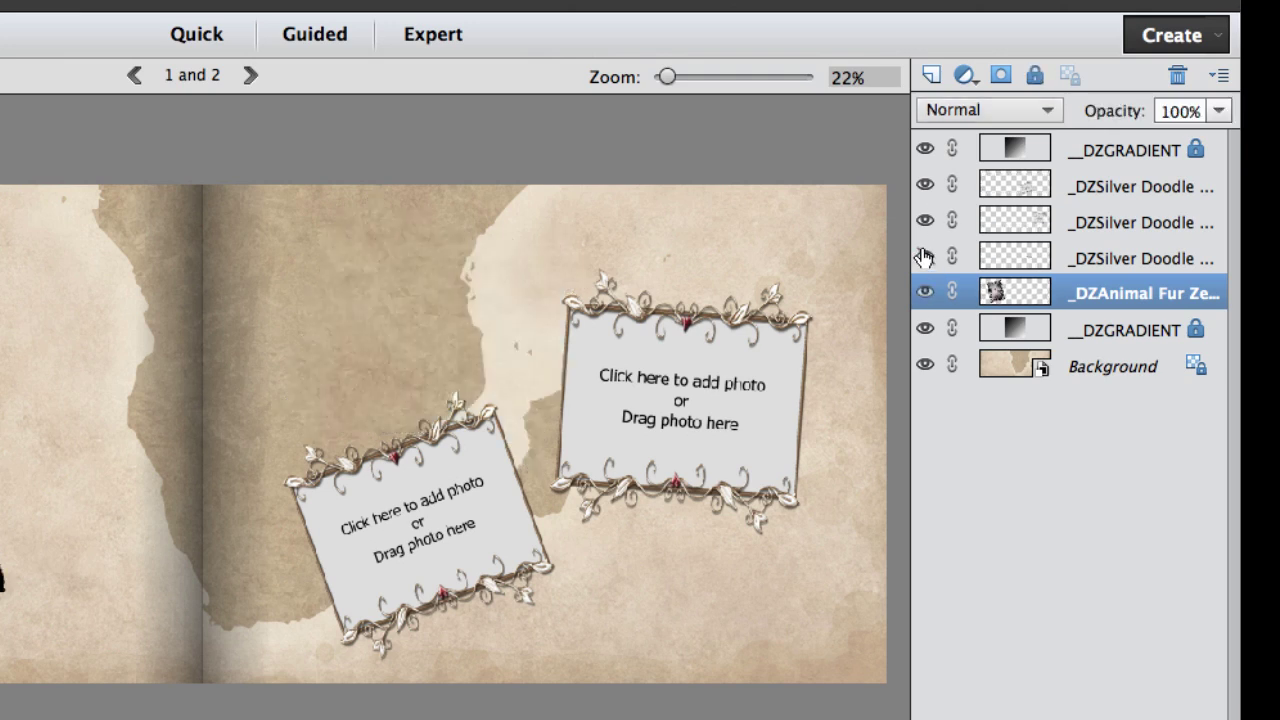
{"action": "left_click", "coordinate": [925, 220]}
{"action": "left_click", "coordinate": [924, 183]}
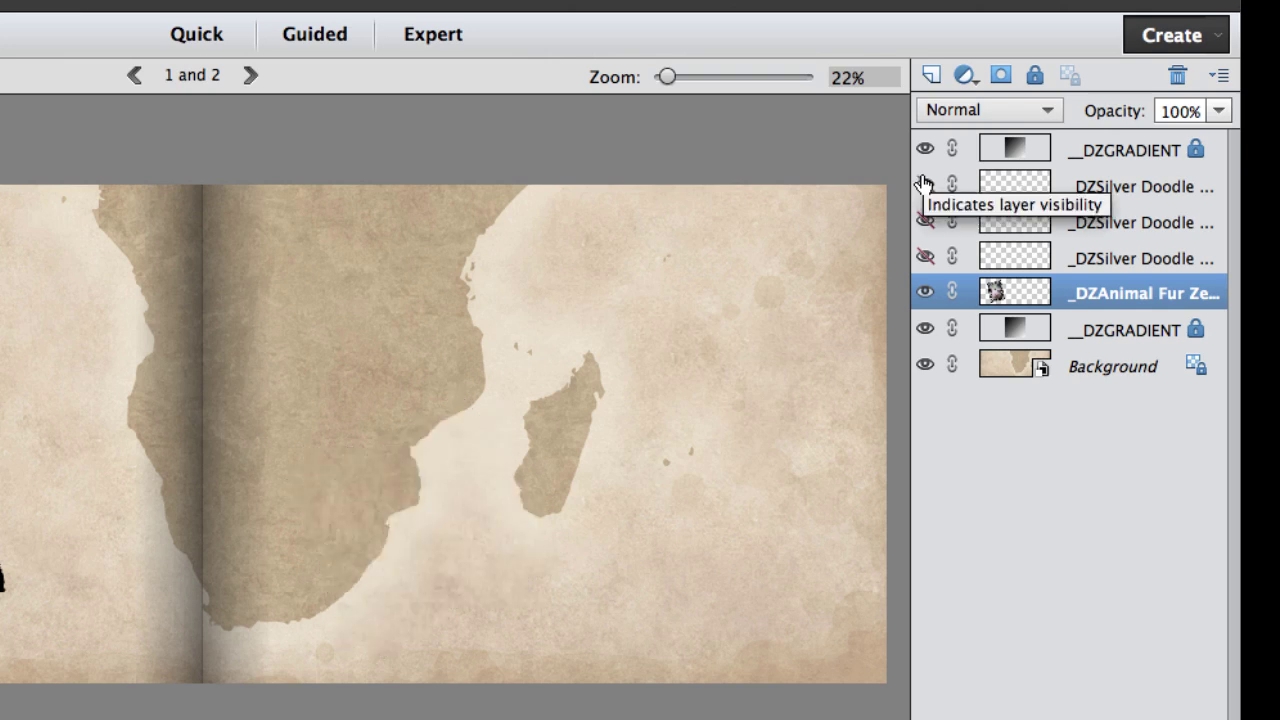
{"action": "left_click", "coordinate": [1006, 188]}
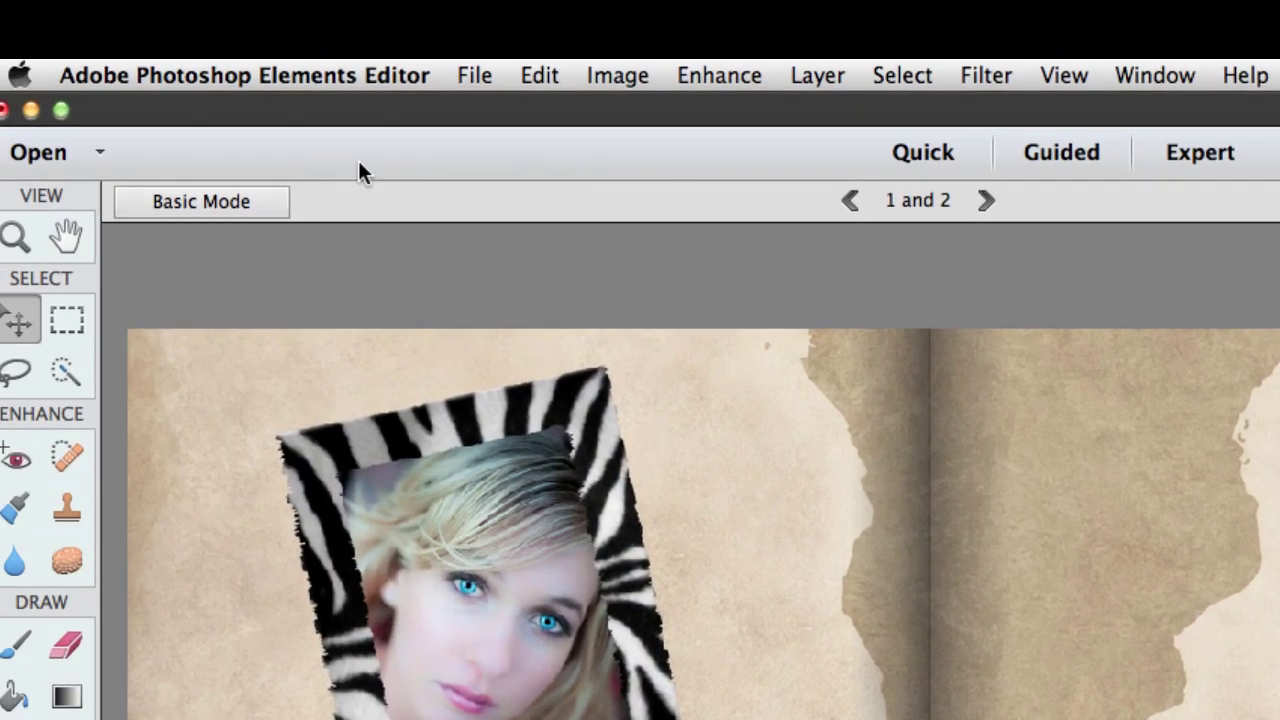
Step: Place the black-and-white photo DownTownPictures.jpg from the Photos folder onto the spread of pages 1 and 2
{"action": "left_click", "coordinate": [475, 75]}
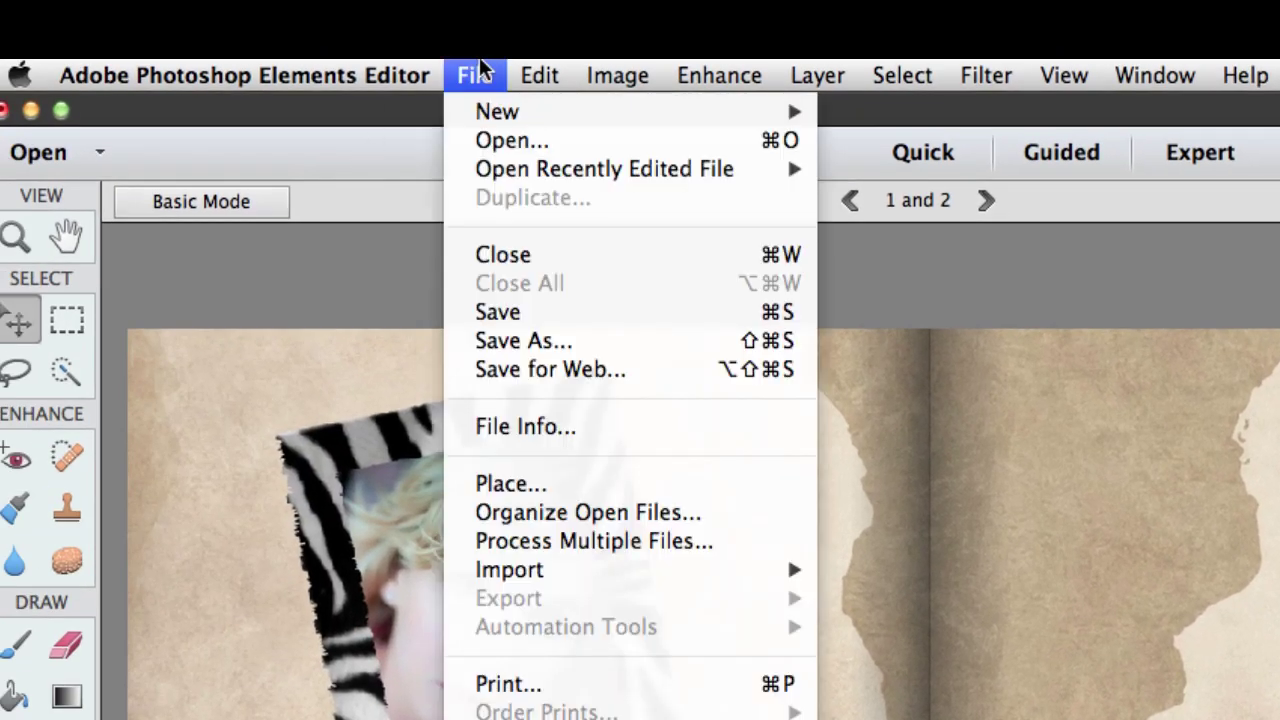
{"action": "left_click", "coordinate": [492, 484]}
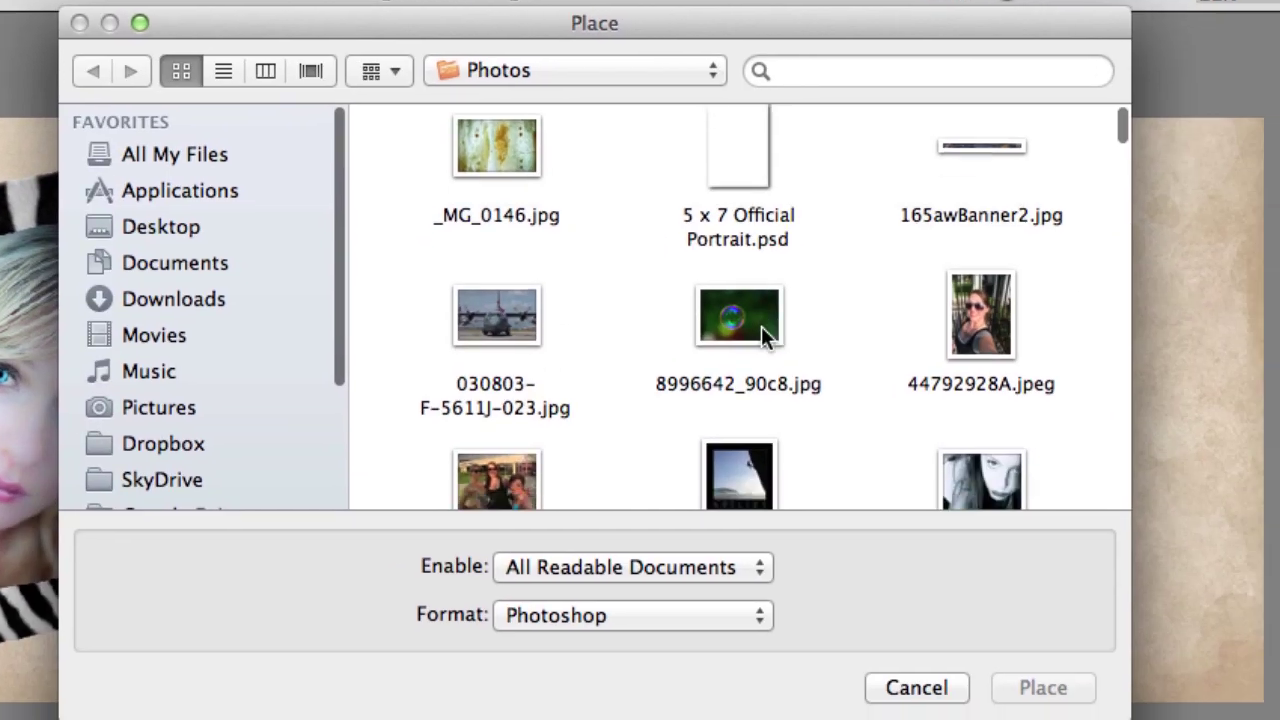
{"action": "scroll", "coordinate": [763, 331], "scroll_direction": "down", "scroll_amount": 10}
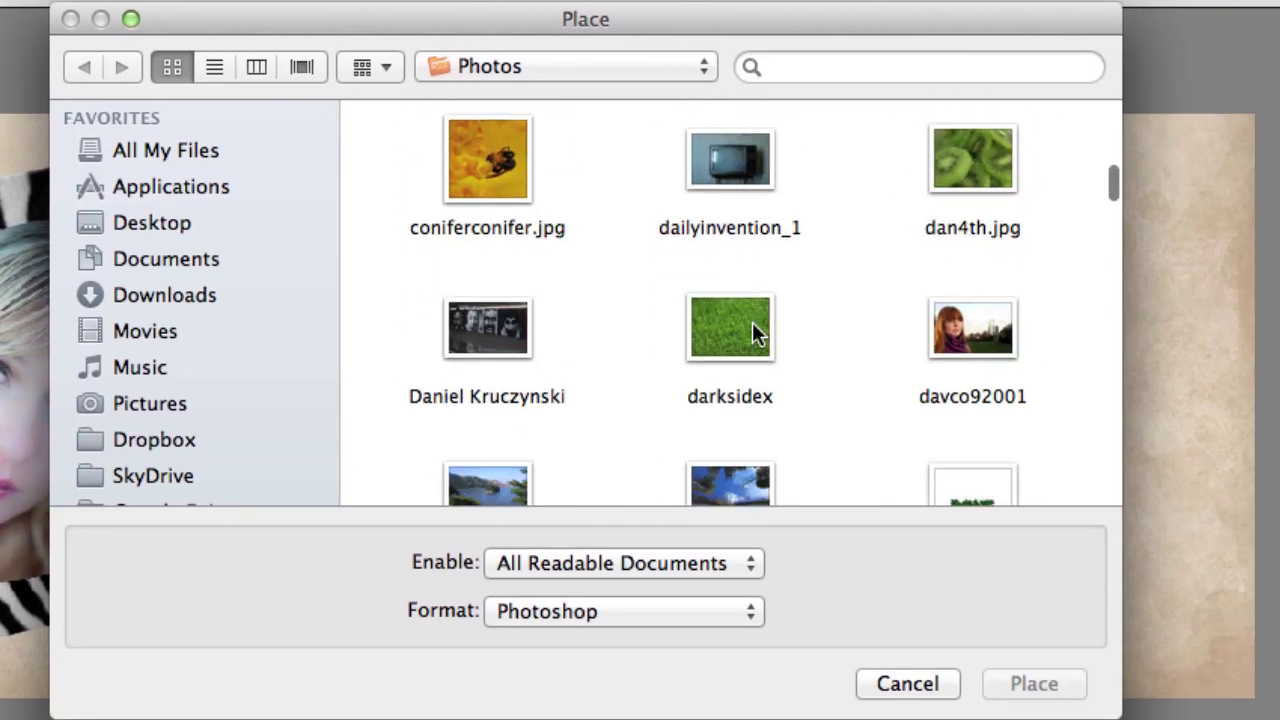
{"action": "scroll", "coordinate": [752, 323], "scroll_direction": "down", "scroll_amount": 15}
{"action": "scroll", "coordinate": [752, 325], "scroll_direction": "up", "scroll_amount": 3}
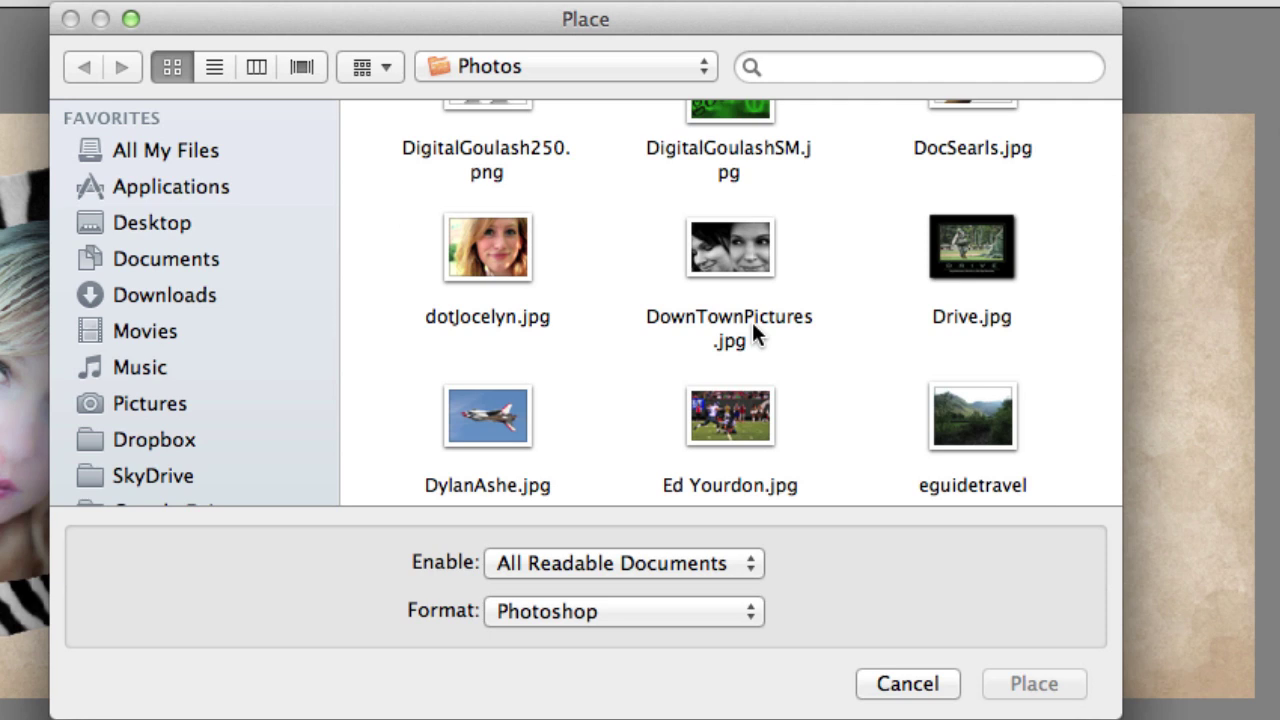
{"action": "double_click", "coordinate": [713, 230]}
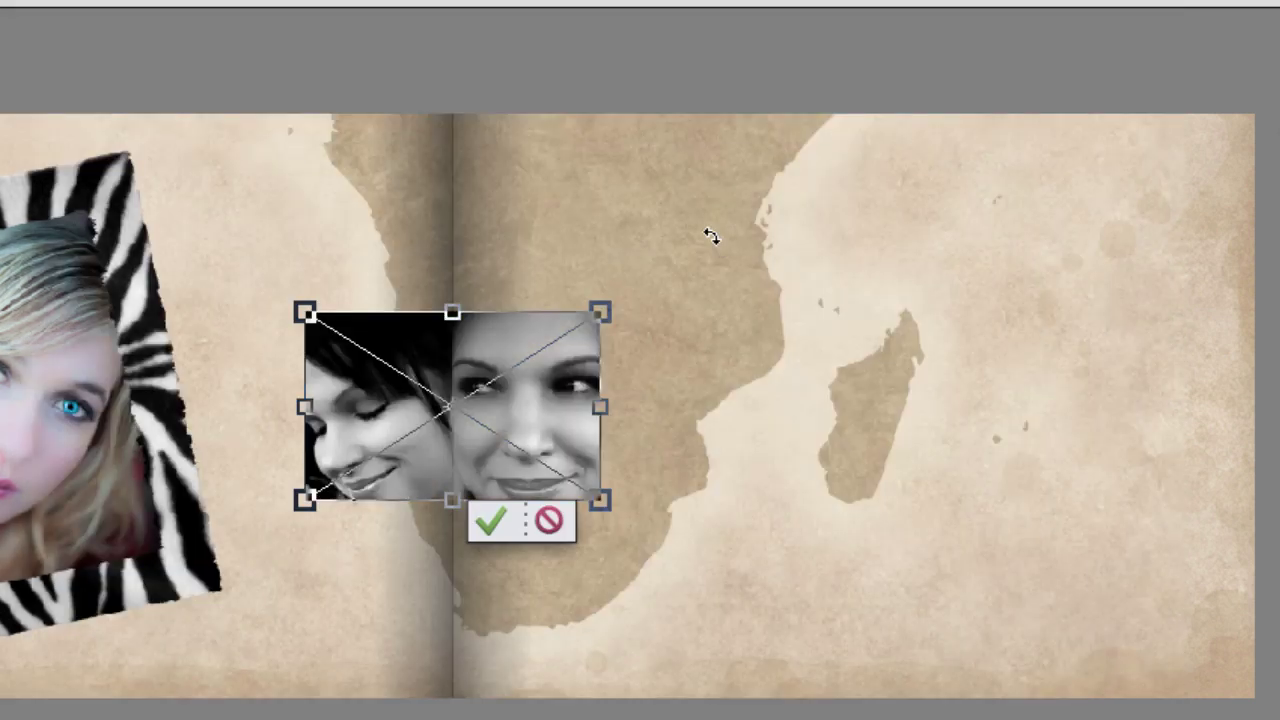
Step: Move the black-and-white photo onto page 2, enlarge it, tilt it counterclockwise and position it fully within the page
{"action": "left_click_drag", "start_coordinate": [537, 386], "coordinate": [884, 318]}
{"action": "left_click_drag", "start_coordinate": [945, 249], "coordinate": [1137, 57]}
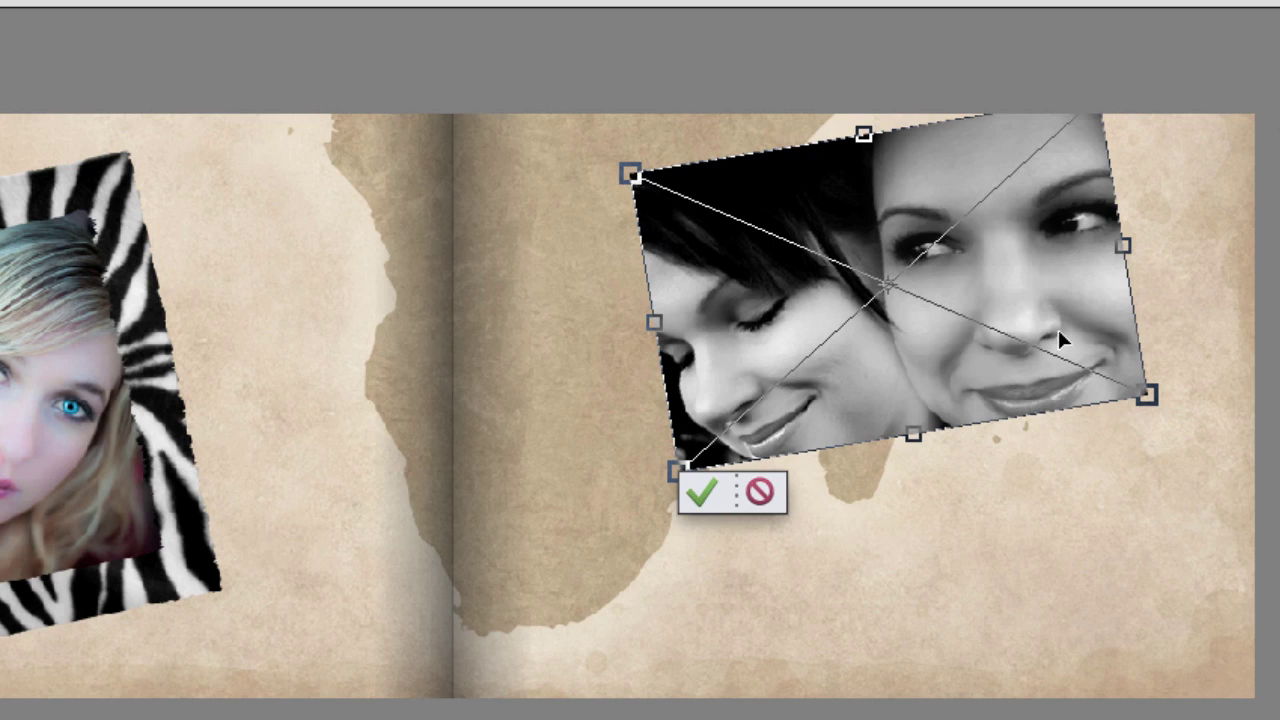
{"action": "key", "text": "Return"}
{"action": "left_click_drag", "start_coordinate": [1023, 313], "coordinate": [1015, 403]}
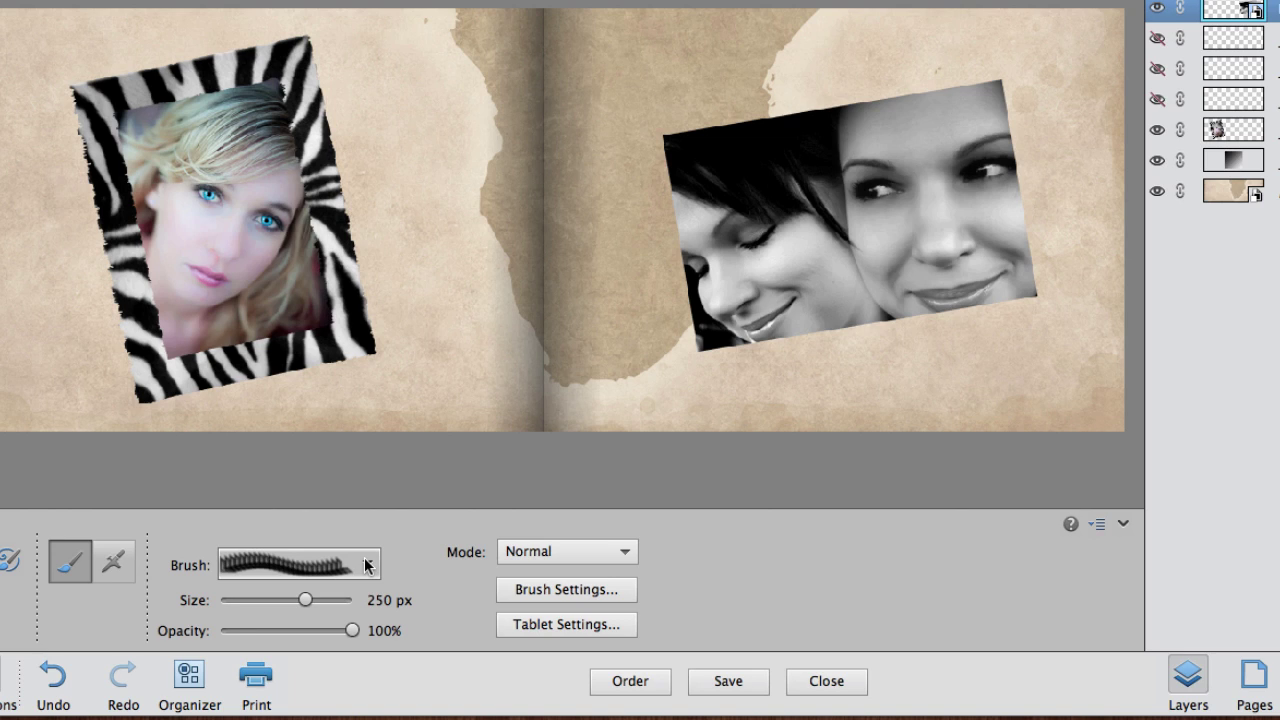
Step: Load the brush set tizzape_brushes.abr from the Downloads folder and select its Tape 10-Andrew hart brush
{"action": "left_click", "coordinate": [367, 566]}
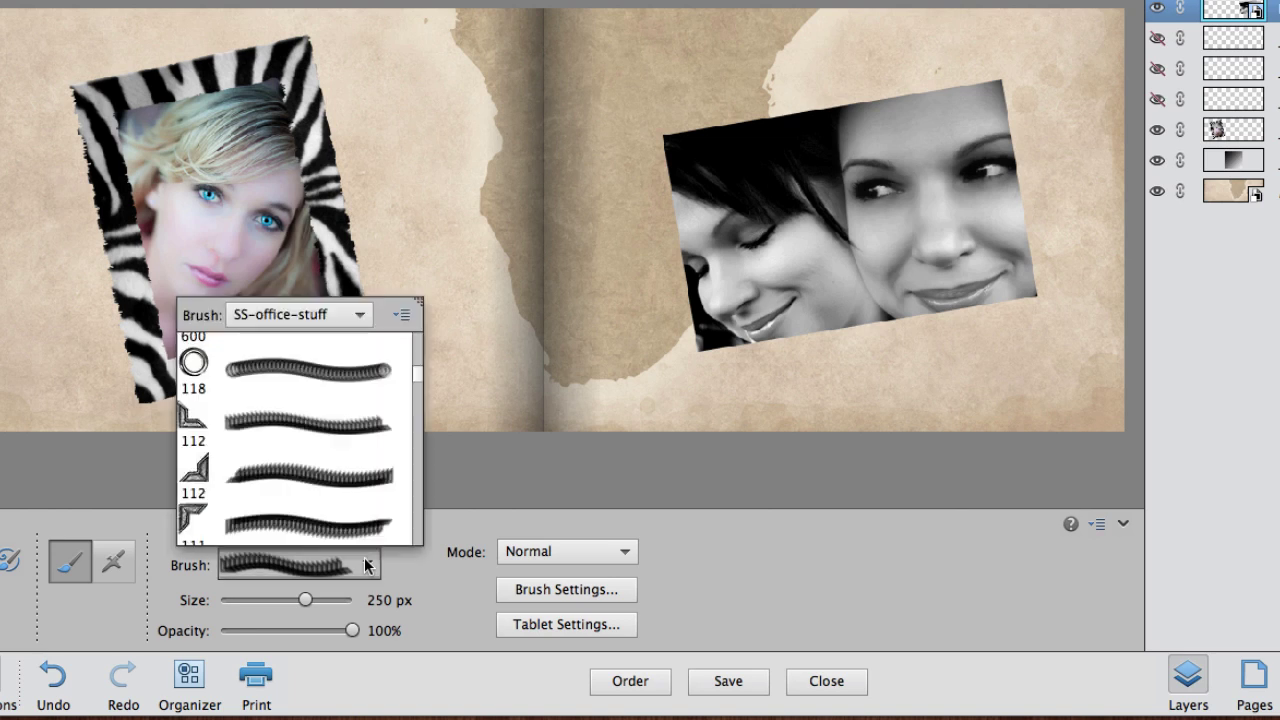
{"action": "left_click", "coordinate": [403, 316]}
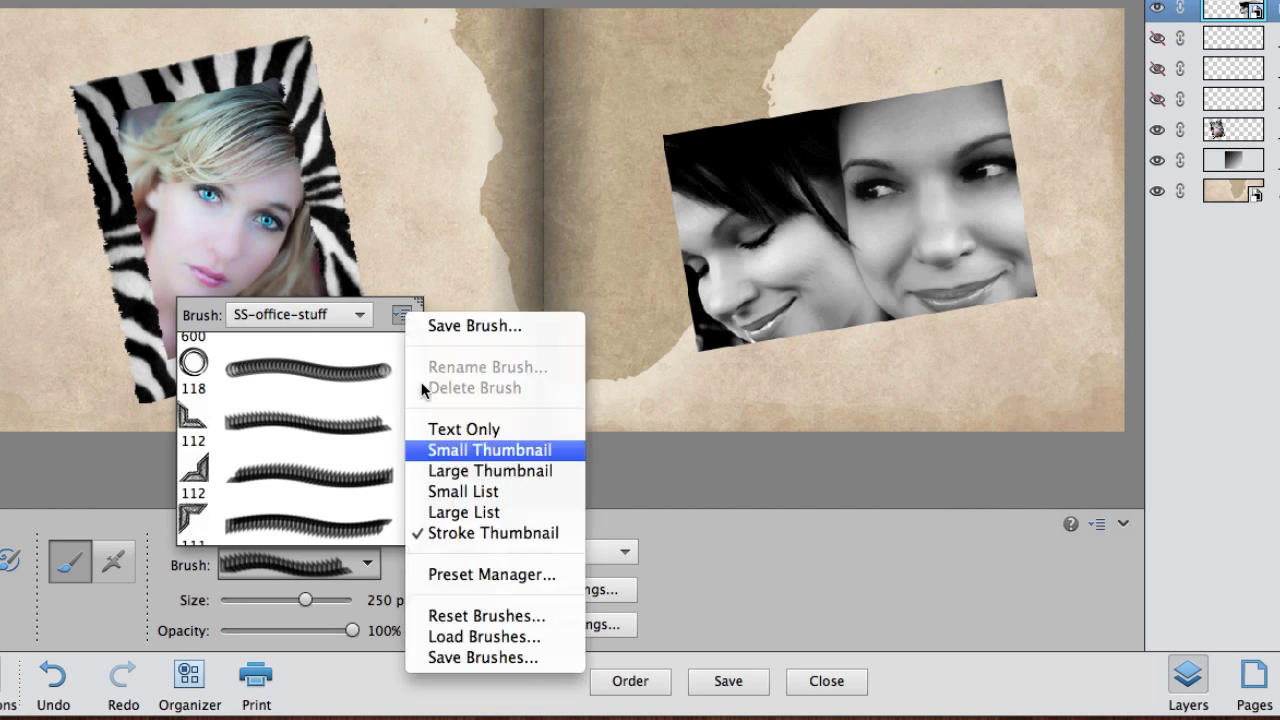
{"action": "left_click", "coordinate": [455, 637]}
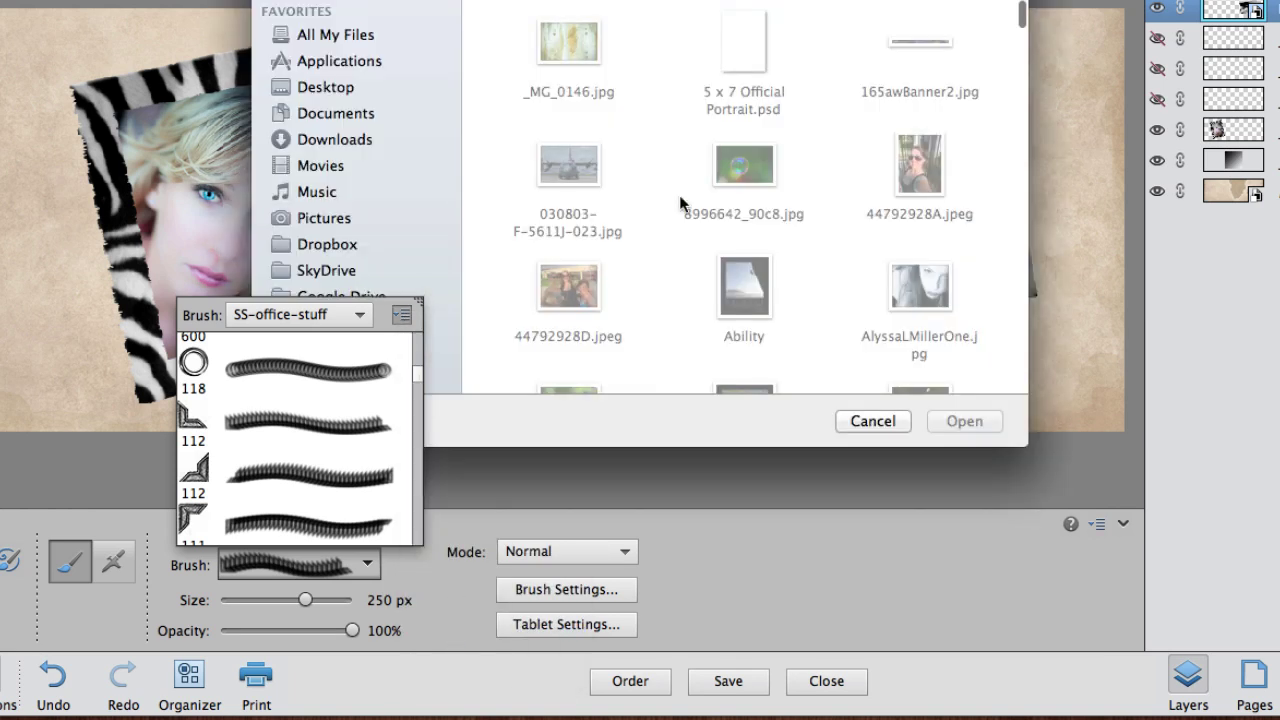
{"action": "left_click", "coordinate": [340, 141]}
{"action": "scroll", "coordinate": [872, 200], "scroll_direction": "down", "scroll_amount": 5}
{"action": "scroll", "coordinate": [874, 201], "scroll_direction": "down", "scroll_amount": 15}
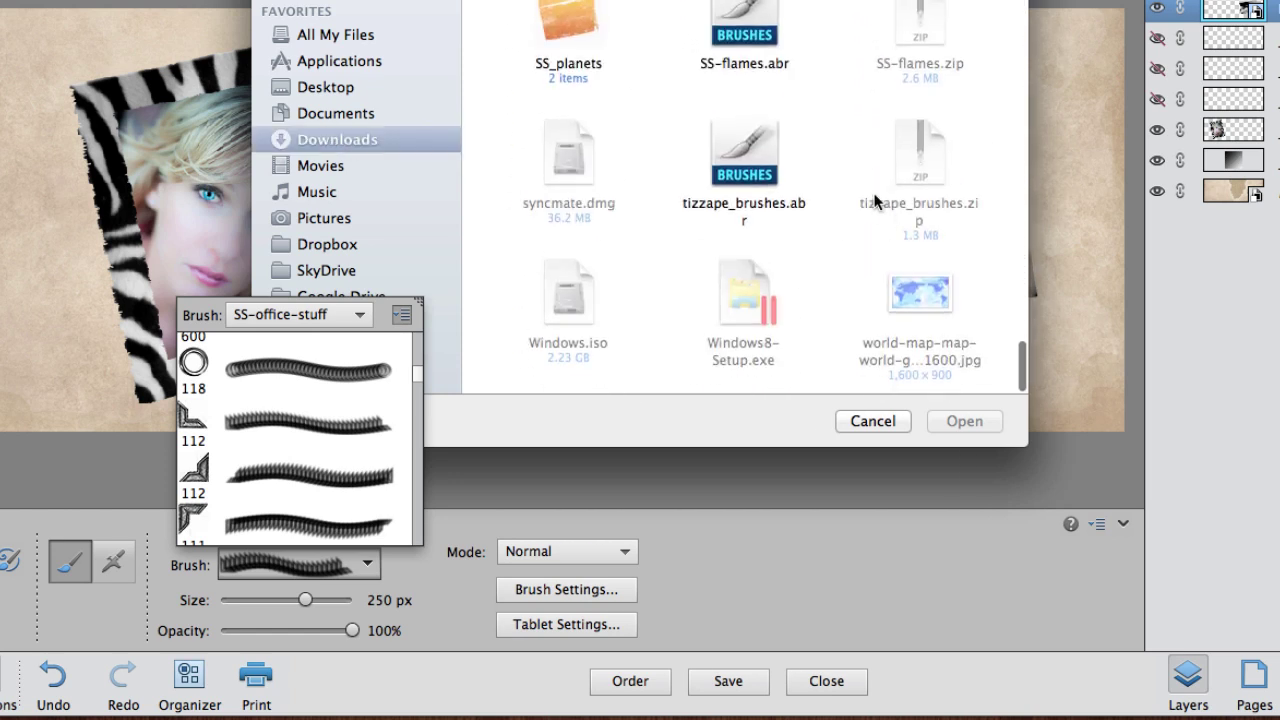
{"action": "double_click", "coordinate": [738, 157]}
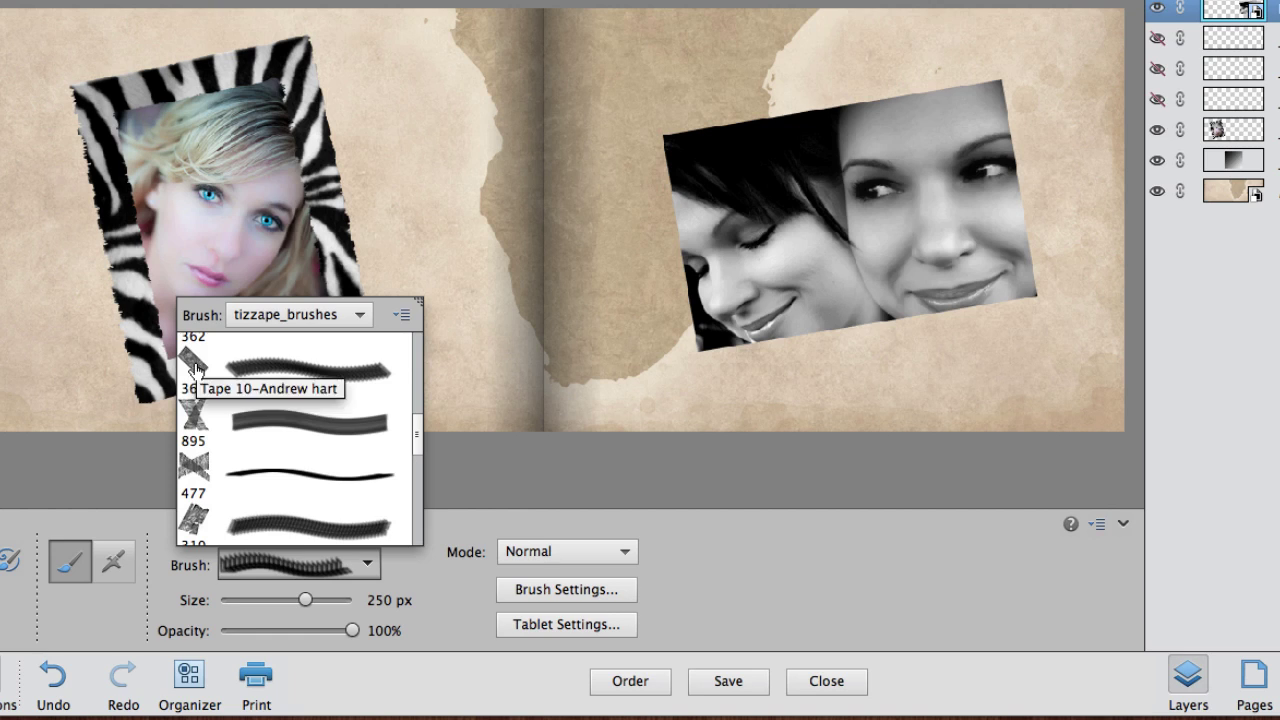
{"action": "left_click", "coordinate": [197, 369]}
{"action": "left_click", "coordinate": [197, 369]}
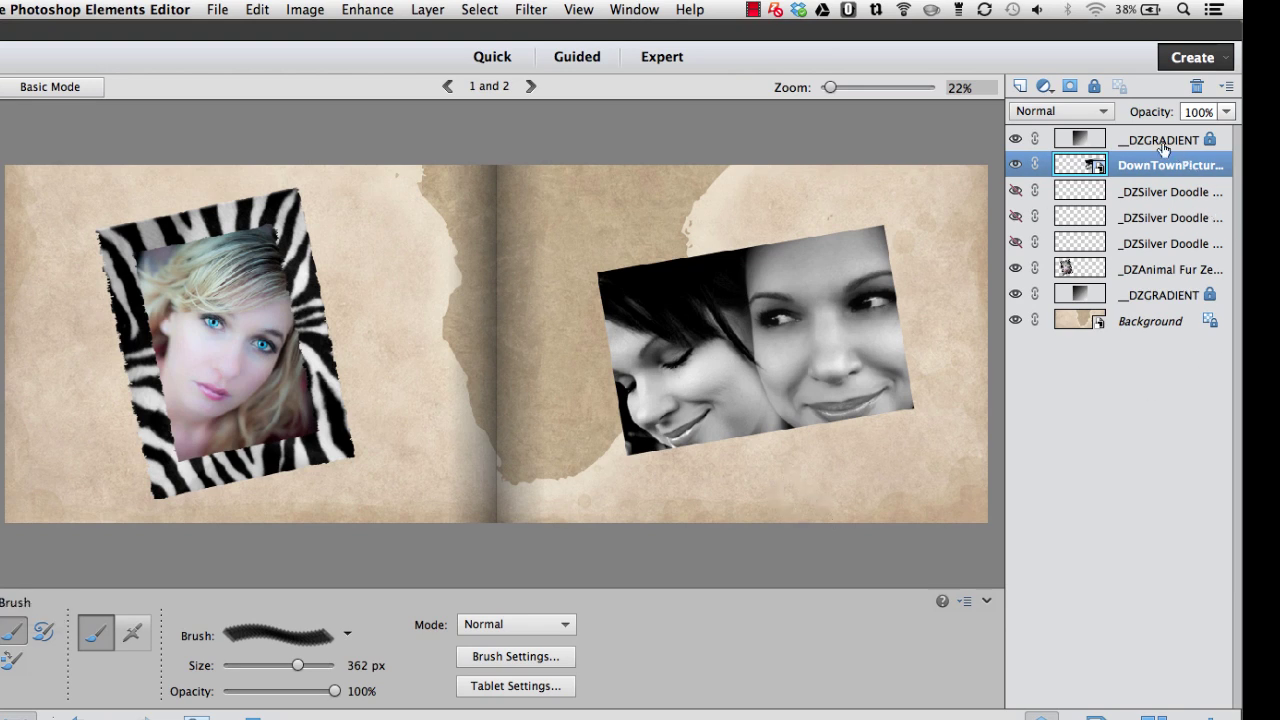
Step: Stamp a piece of tape on the upper-right and upper-left corners of the page 2 photo, each on its own new layer
{"action": "left_click", "coordinate": [1020, 85]}
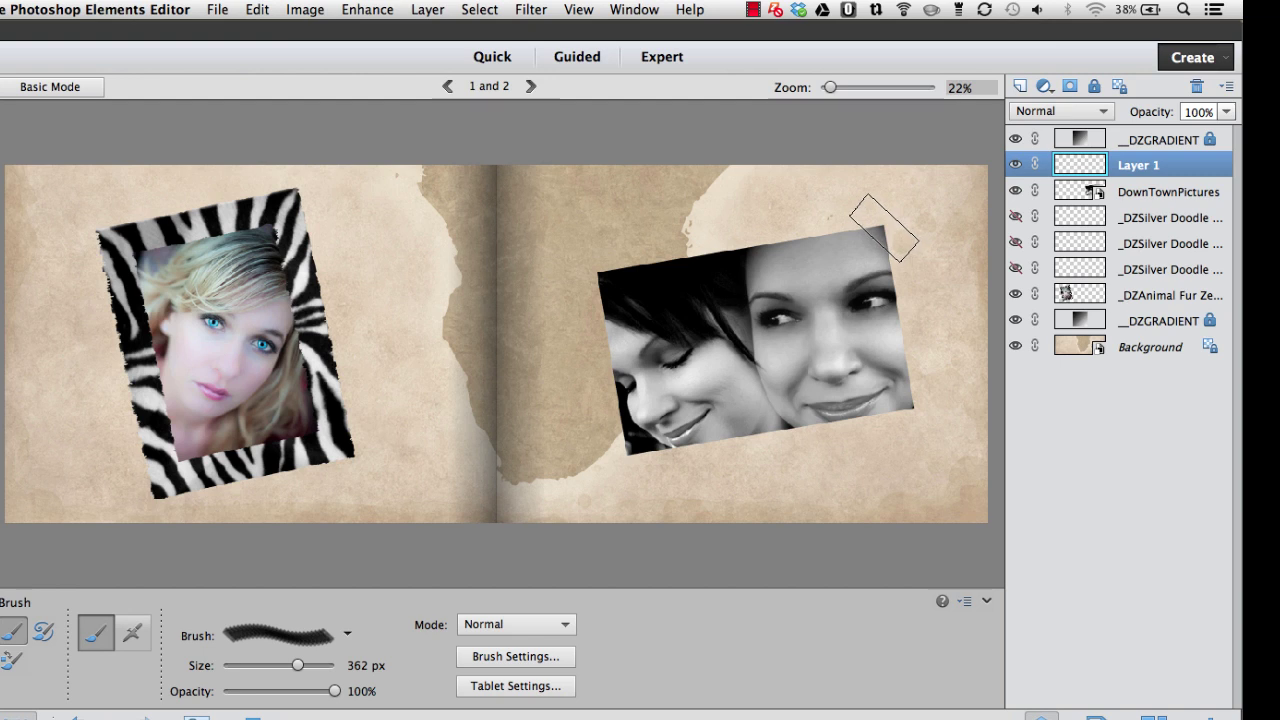
{"action": "left_click", "coordinate": [884, 228]}
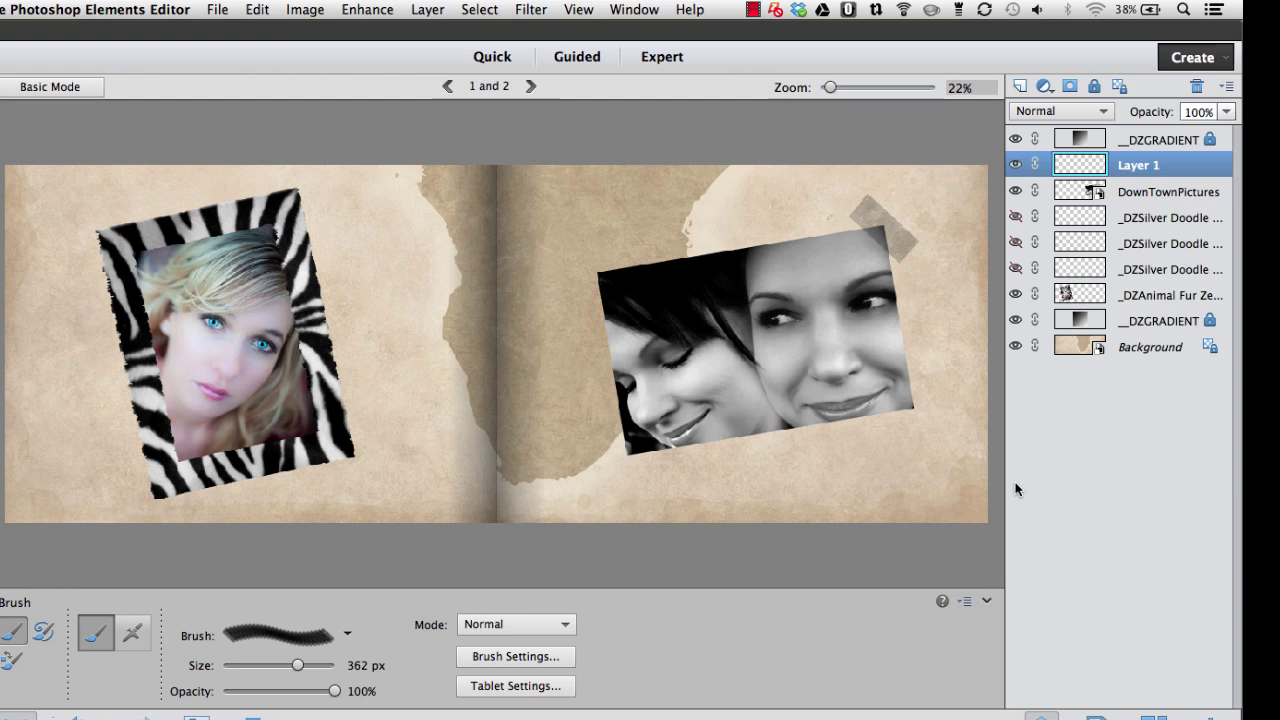
{"action": "left_click", "coordinate": [1018, 85]}
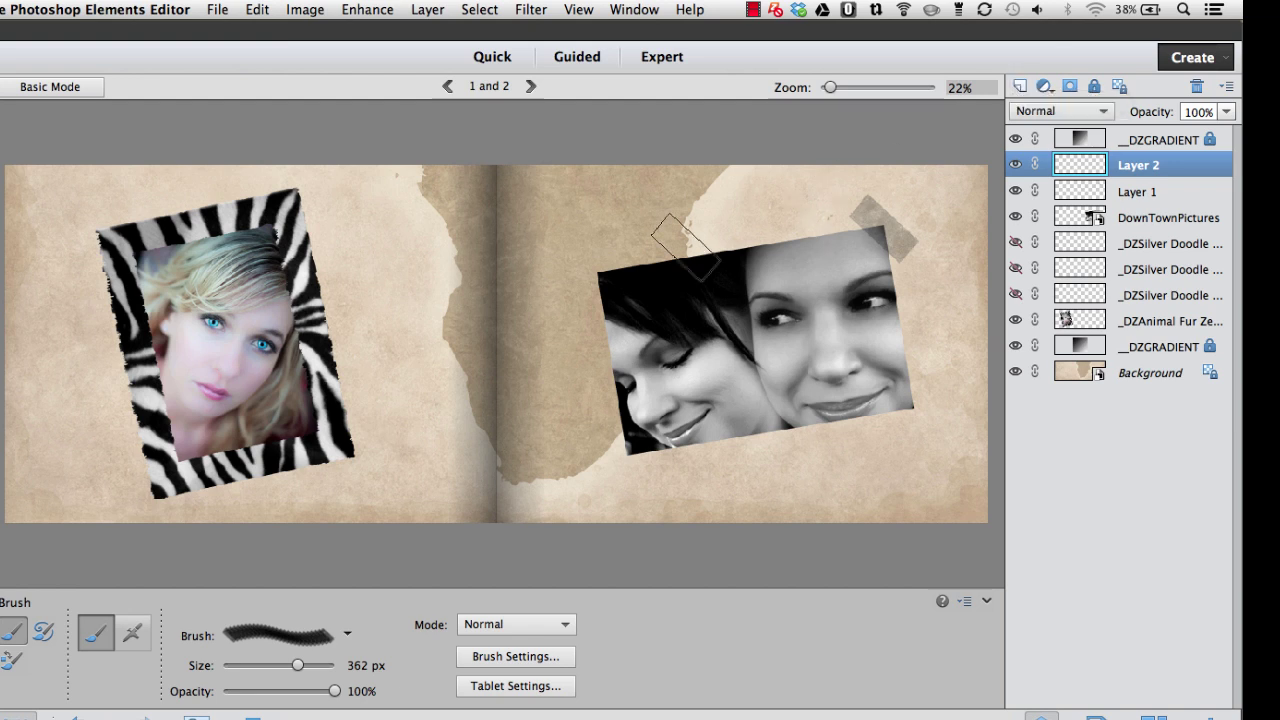
{"action": "left_click", "coordinate": [601, 268]}
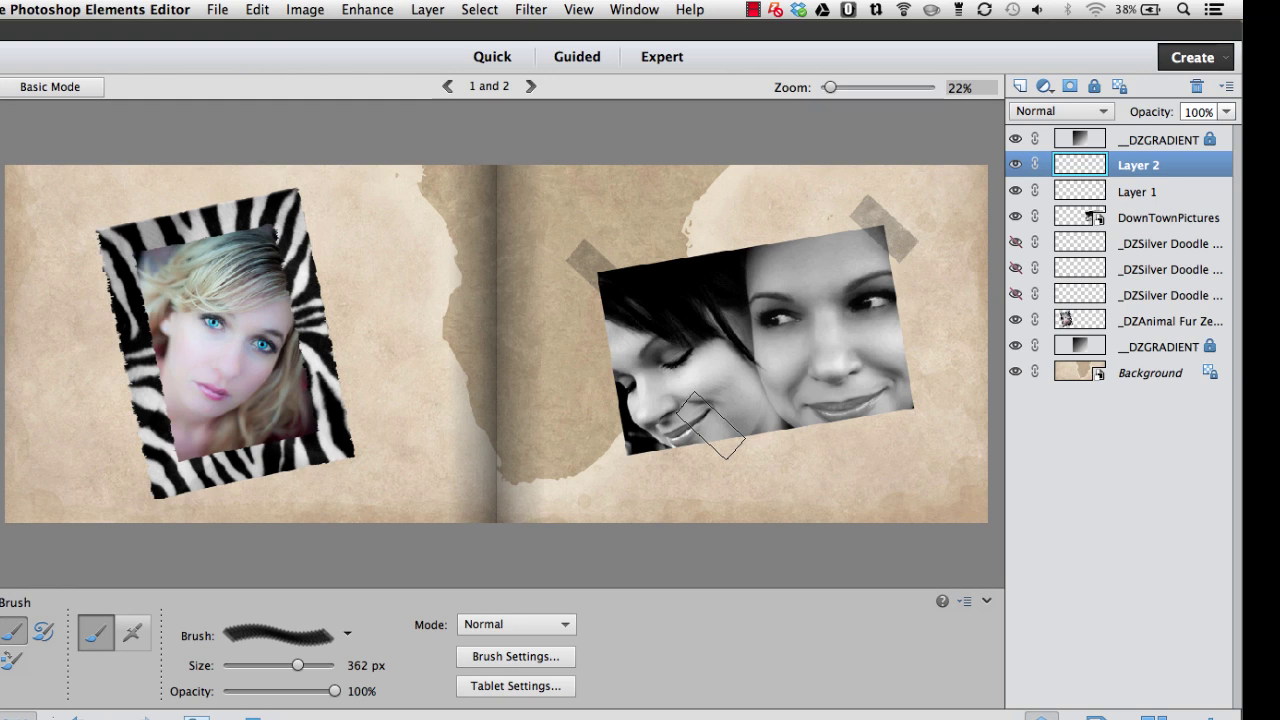
Step: Rotate the tape on the photo's upper-left corner so it runs diagonally across that corner
{"action": "key", "text": "super+t"}
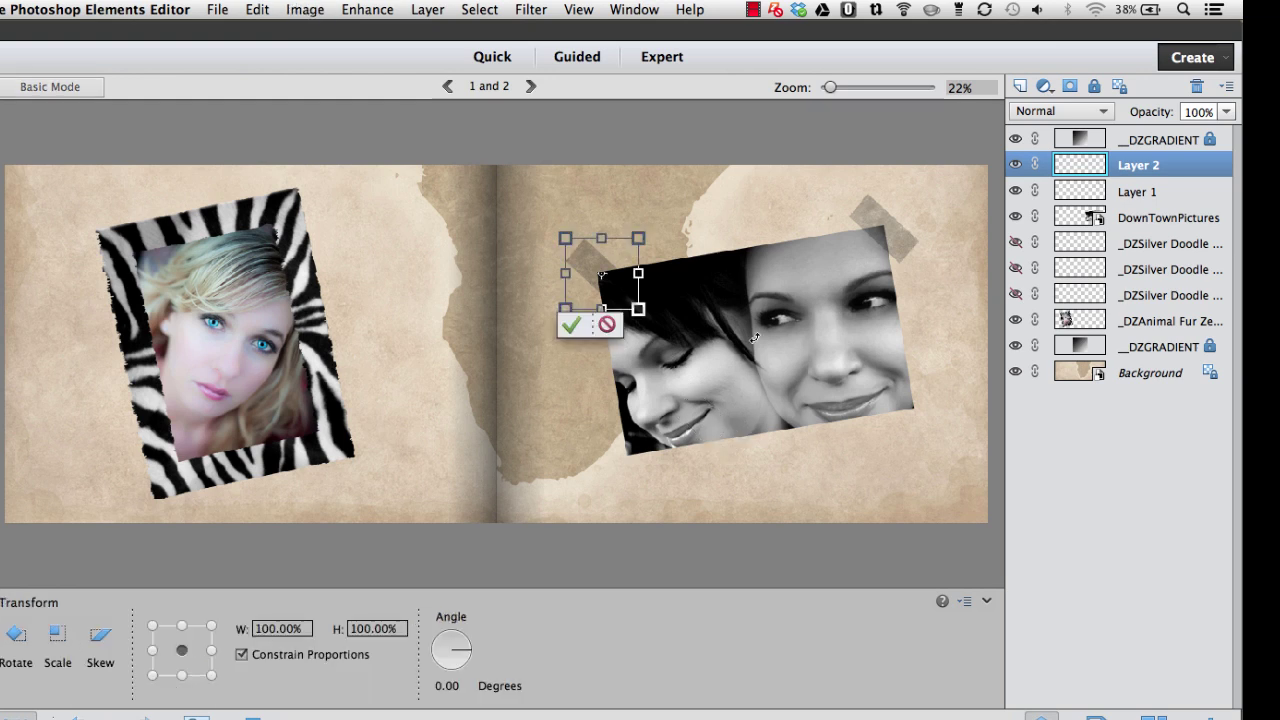
{"action": "mouse_move", "coordinate": [654, 226]}
{"action": "left_mouse_down"}
{"action": "mouse_move", "coordinate": [655, 285]}
{"action": "mouse_move", "coordinate": [633, 332]}
{"action": "mouse_move", "coordinate": [651, 323]}
{"action": "left_mouse_up"}
{"action": "key", "text": "b"}
{"action": "left_click", "coordinate": [583, 324]}
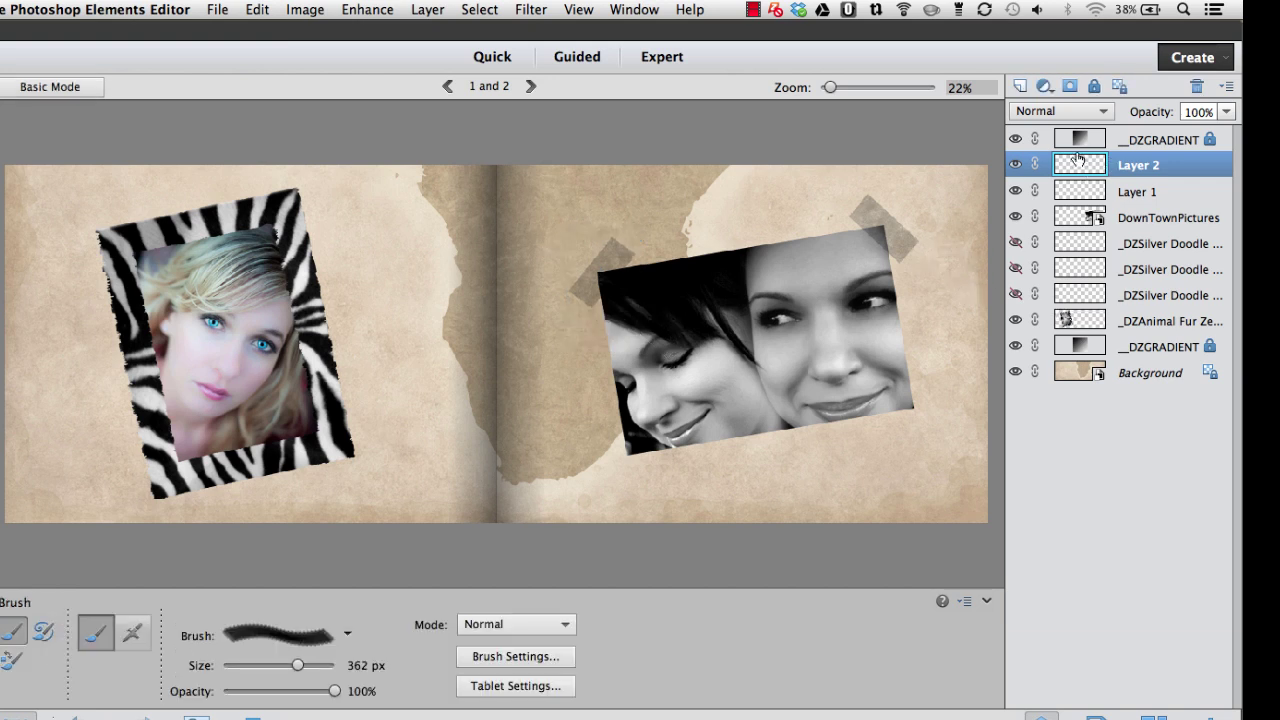
Step: Stamp tape on the lower-left and lower-right corners of the page 2 photo, each on its own new layer
{"action": "left_click", "coordinate": [1019, 88]}
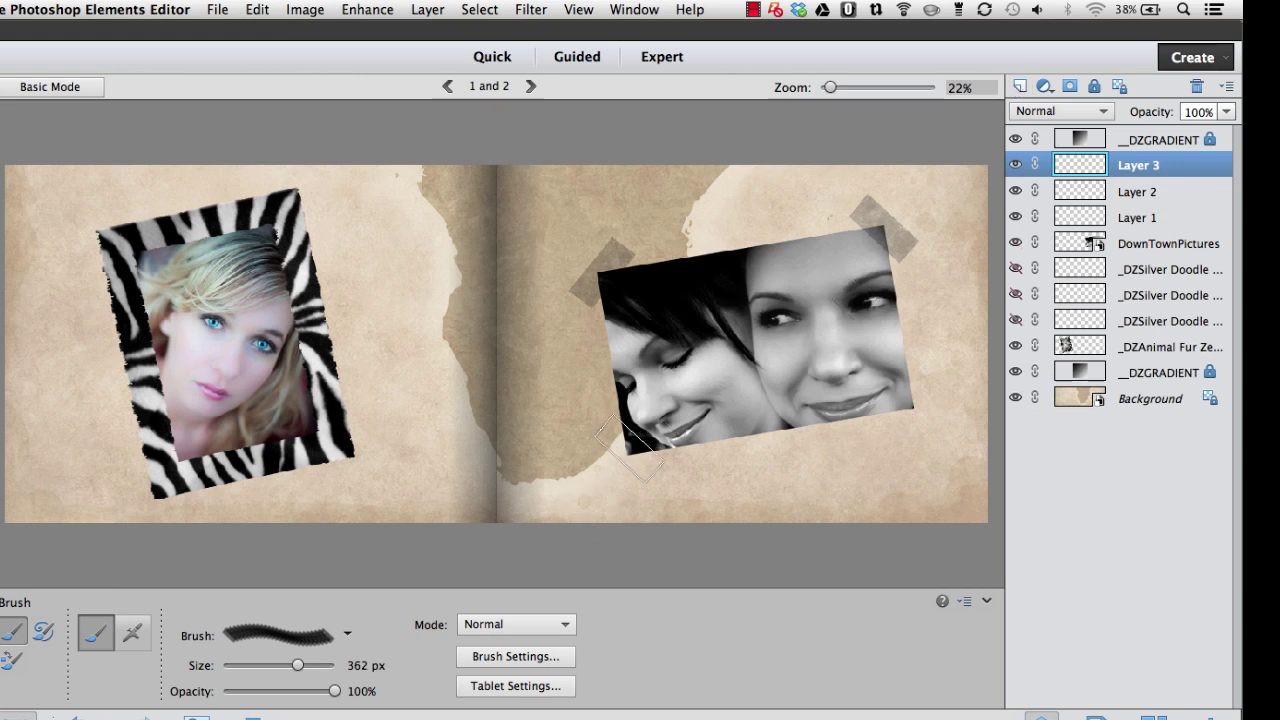
{"action": "left_click", "coordinate": [628, 448]}
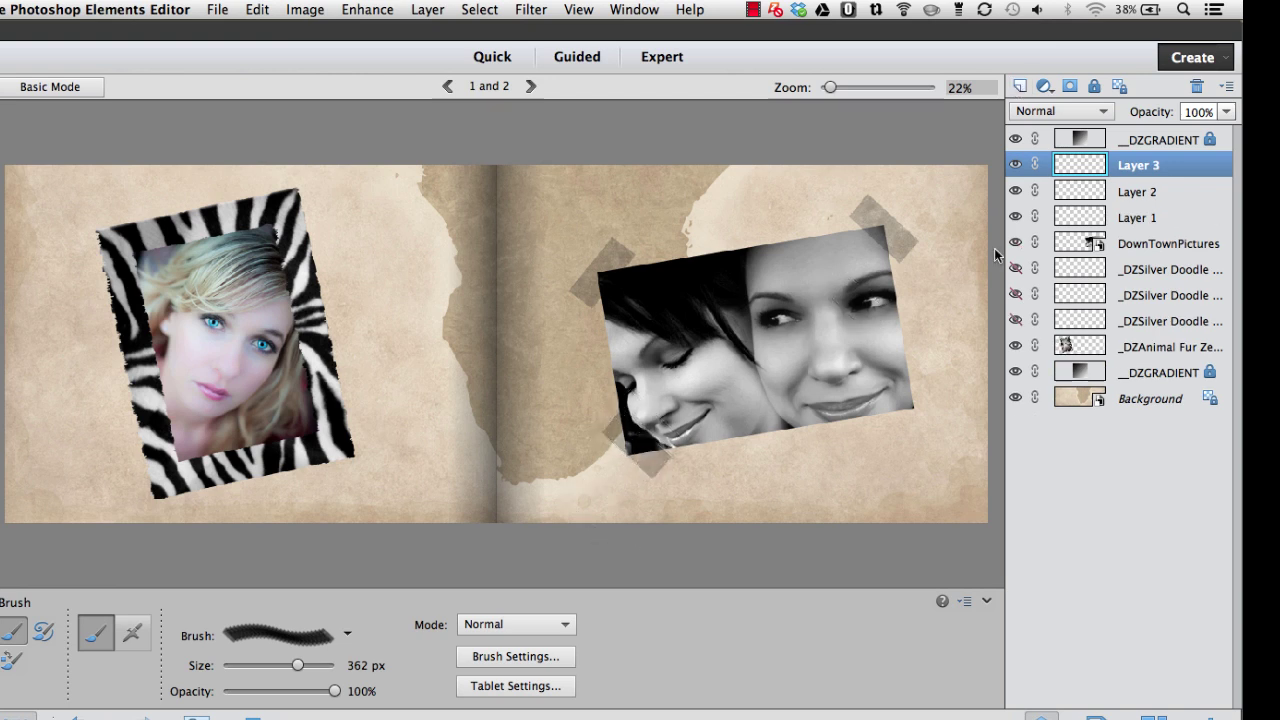
{"action": "left_click", "coordinate": [1024, 88]}
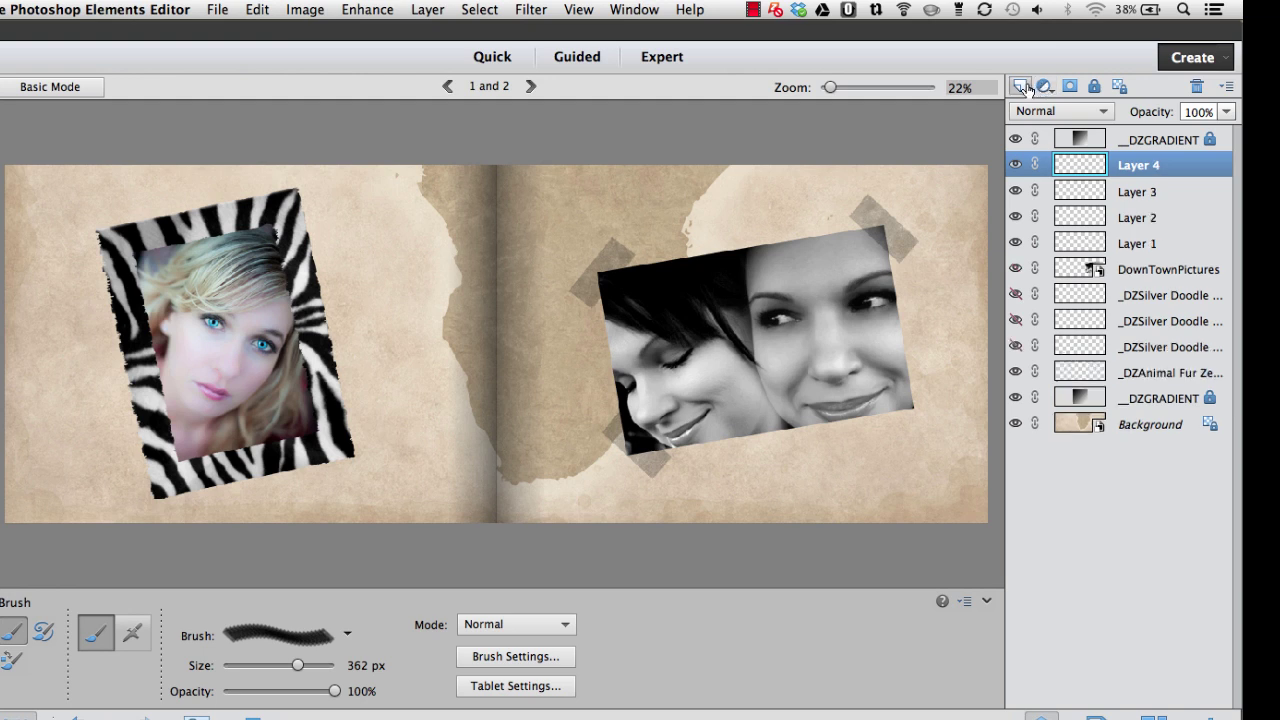
{"action": "left_click", "coordinate": [900, 400]}
Step: Rotate the tape on the photo's lower-right corner by -98.77 degrees
{"action": "key", "text": "super+t"}
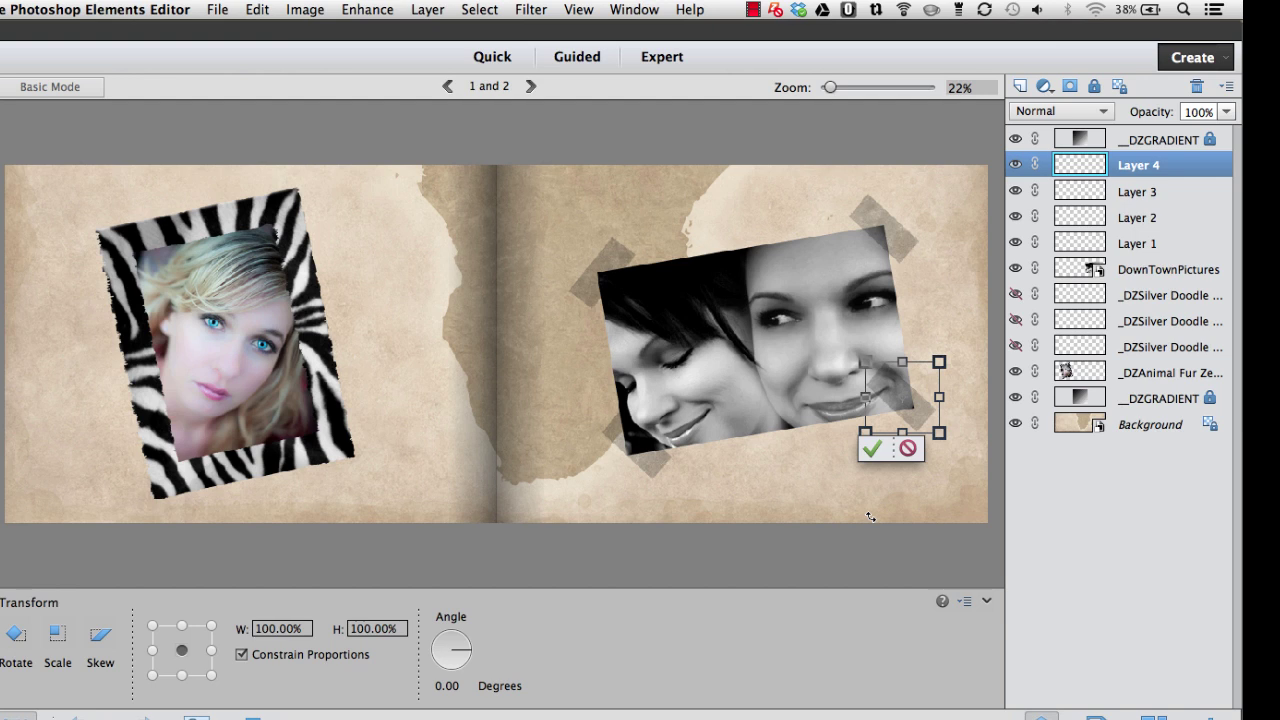
{"action": "left_click_drag", "start_coordinate": [849, 338], "coordinate": [815, 504]}
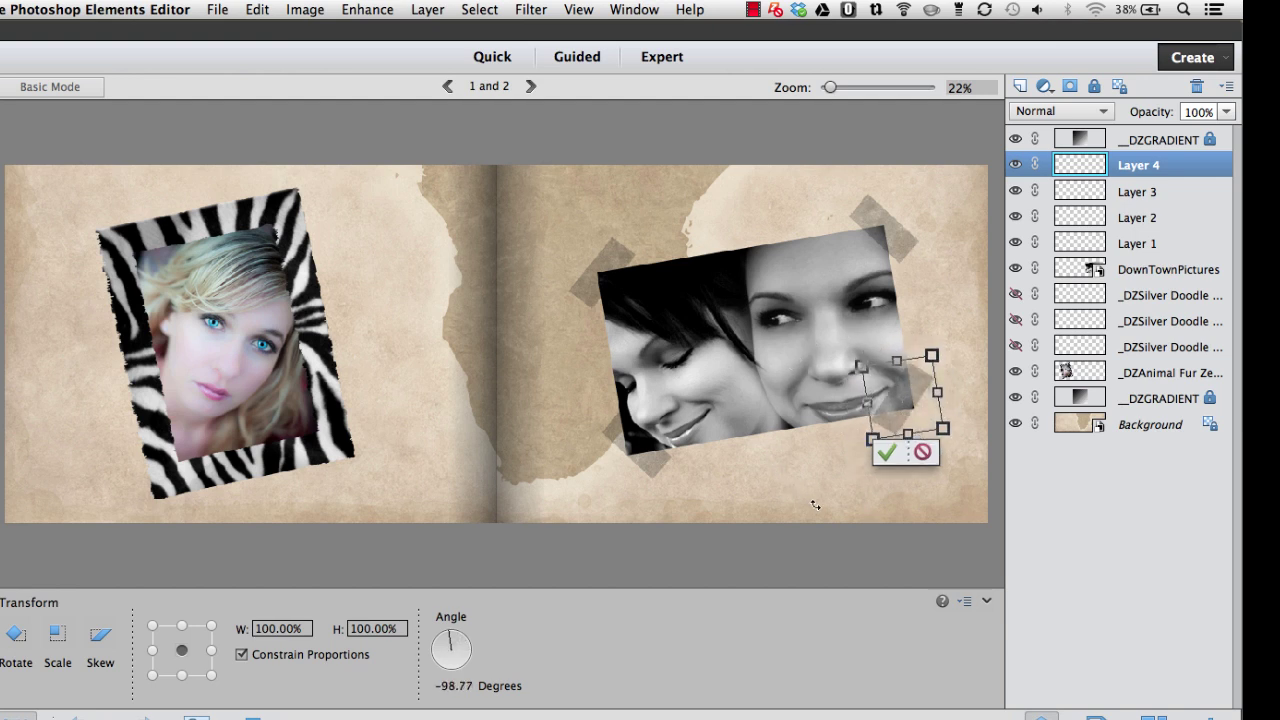
{"action": "key", "text": "Return"}
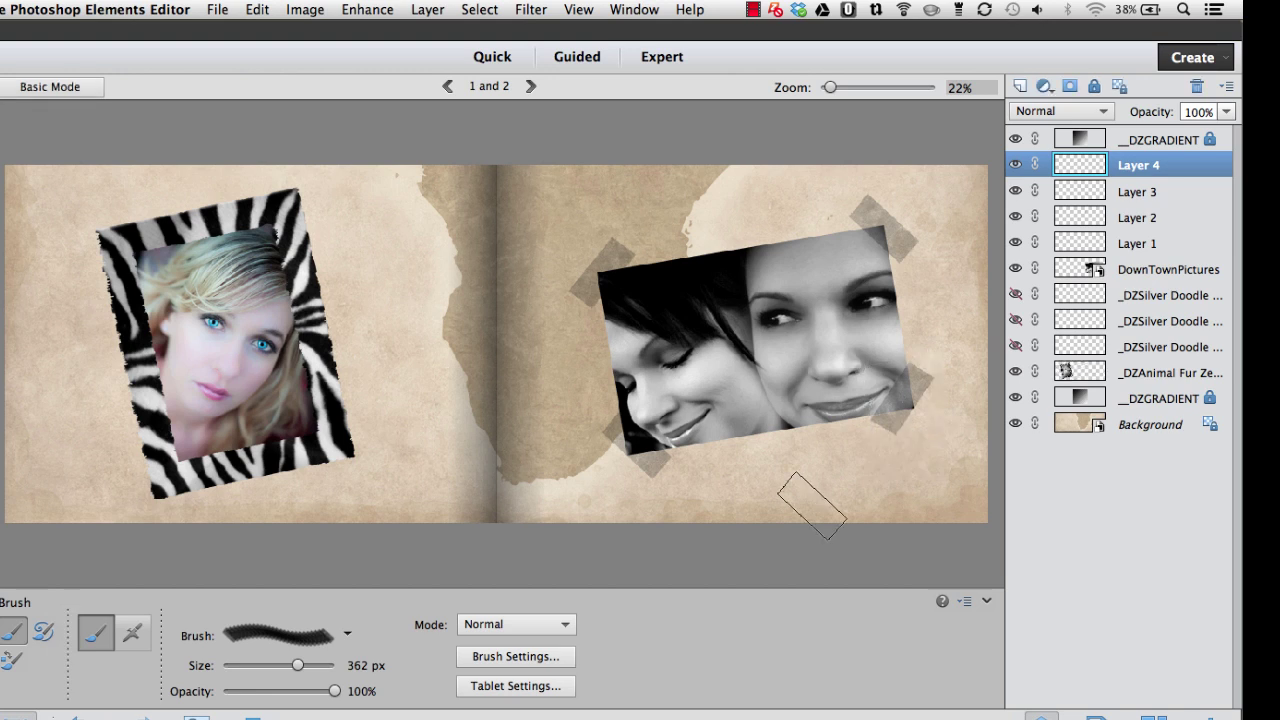
Step: Activate the Move tool and open the spread of pages 3 and 4 from the page overview
{"action": "key", "text": "v"}
{"action": "left_click", "coordinate": [1150, 716]}
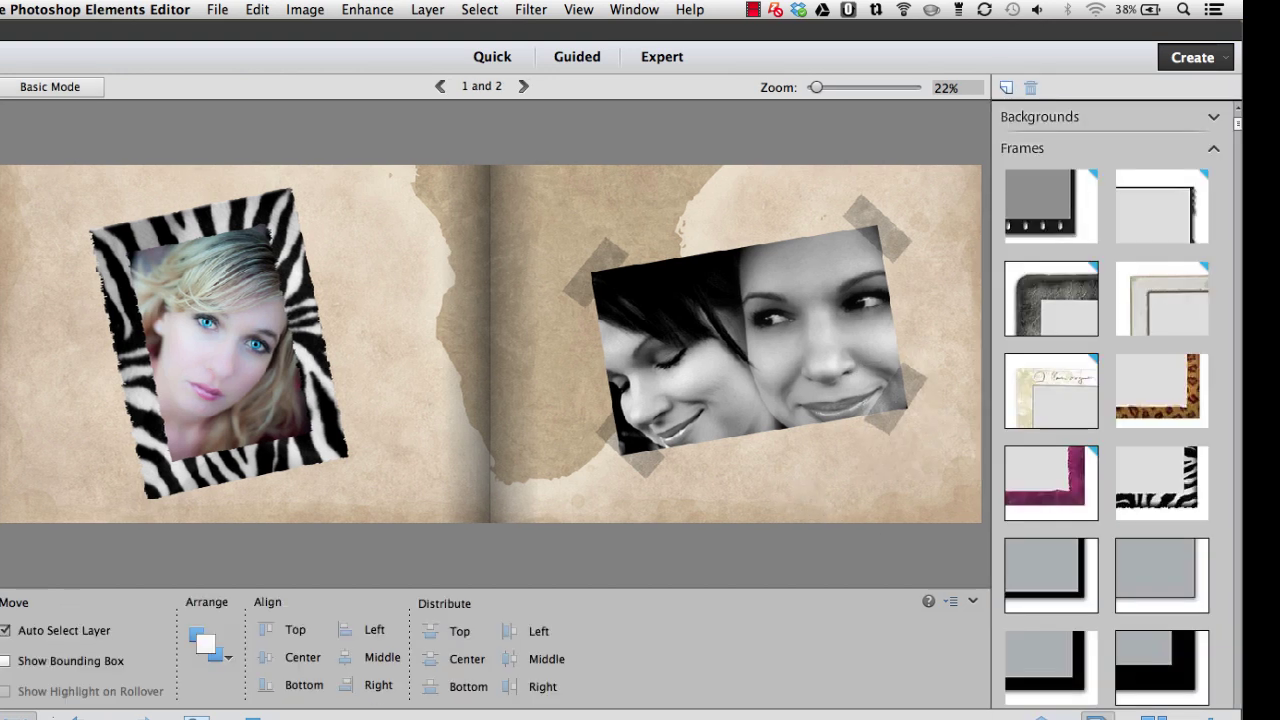
{"action": "left_click", "coordinate": [1095, 716]}
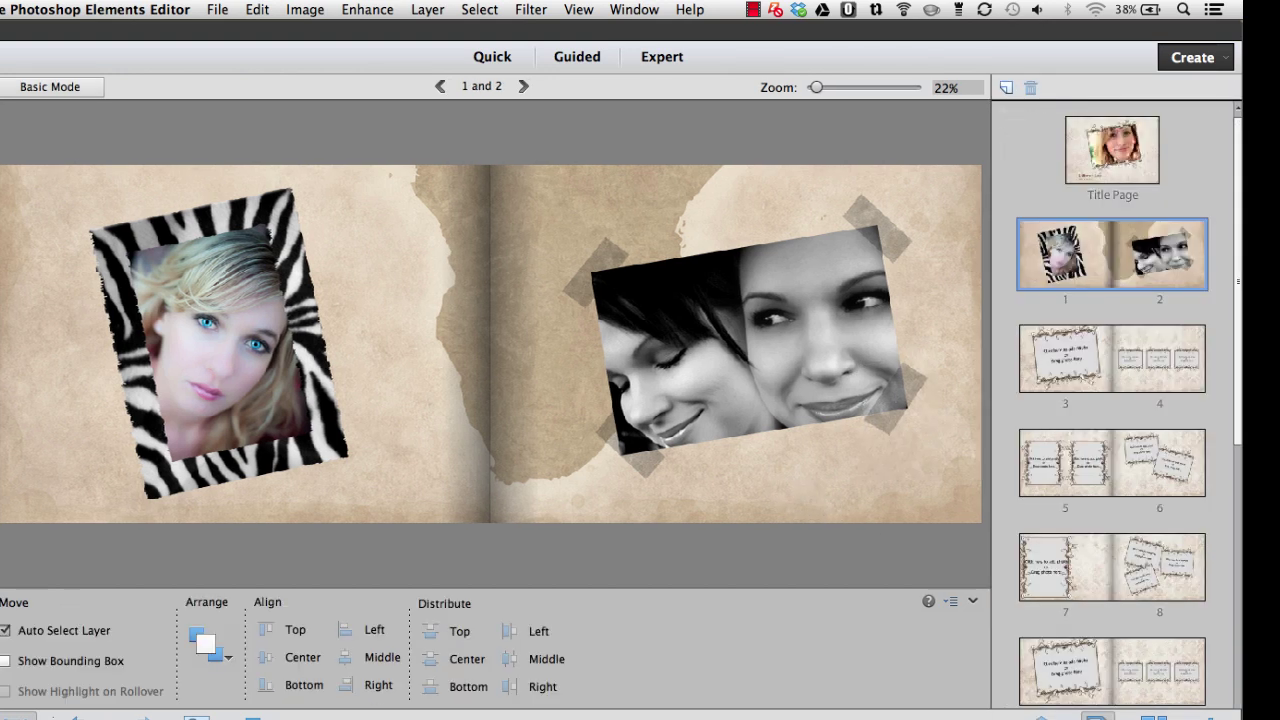
{"action": "left_click", "coordinate": [1128, 357]}
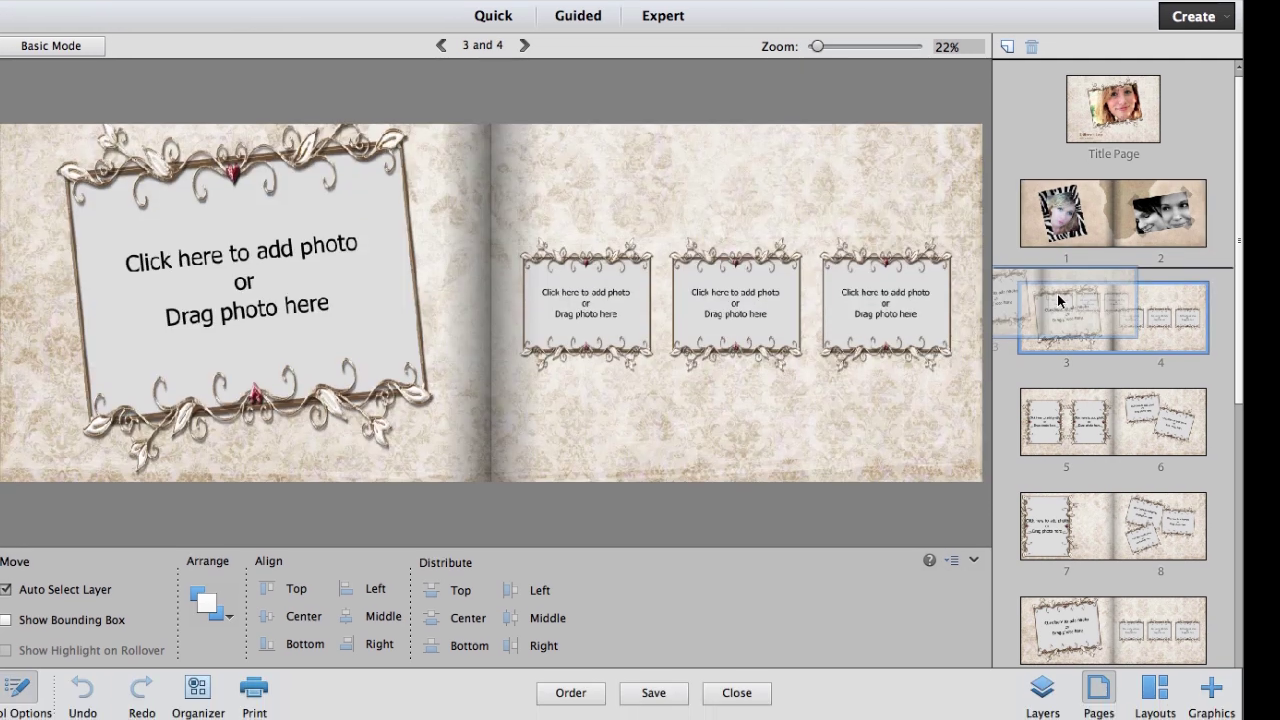
{"action": "left_click_drag", "start_coordinate": [1051, 336], "coordinate": [1062, 340]}
{"action": "left_click_drag", "start_coordinate": [1061, 232], "coordinate": [1217, 22]}
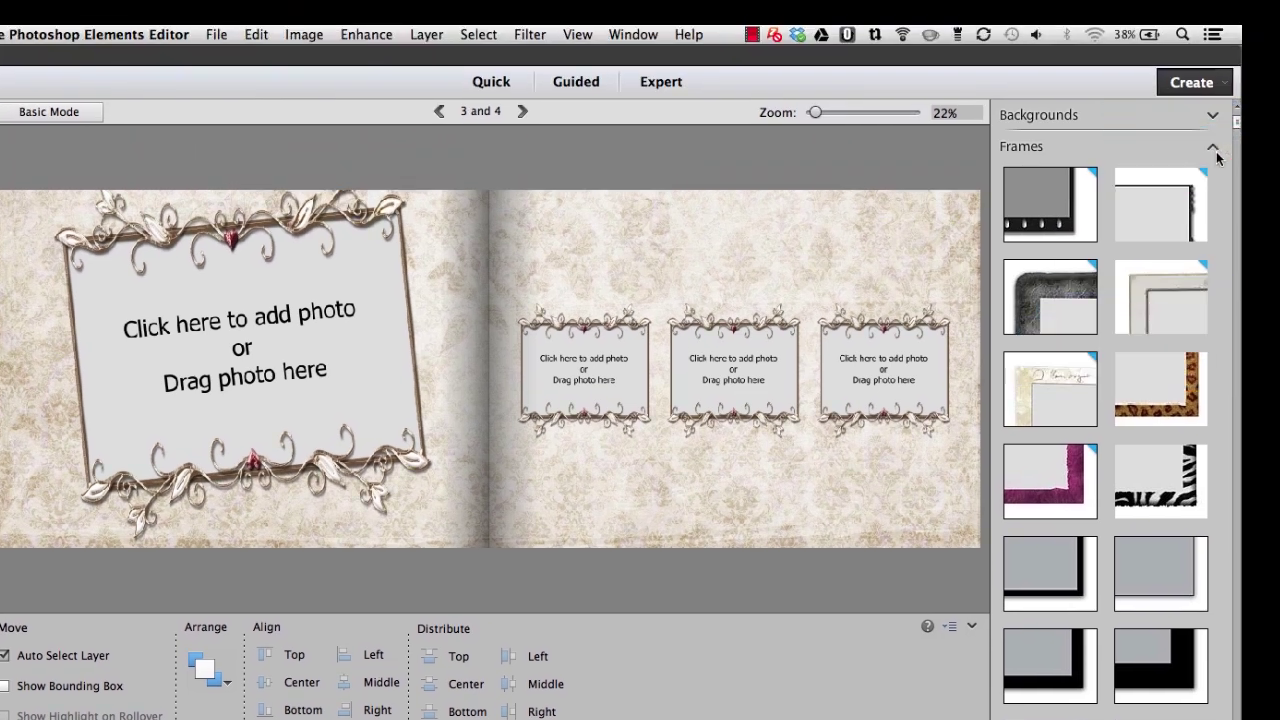
Step: Replace the background of pages 3 and 4 with the orange and red autumn leaves background
{"action": "left_click", "coordinate": [1212, 147]}
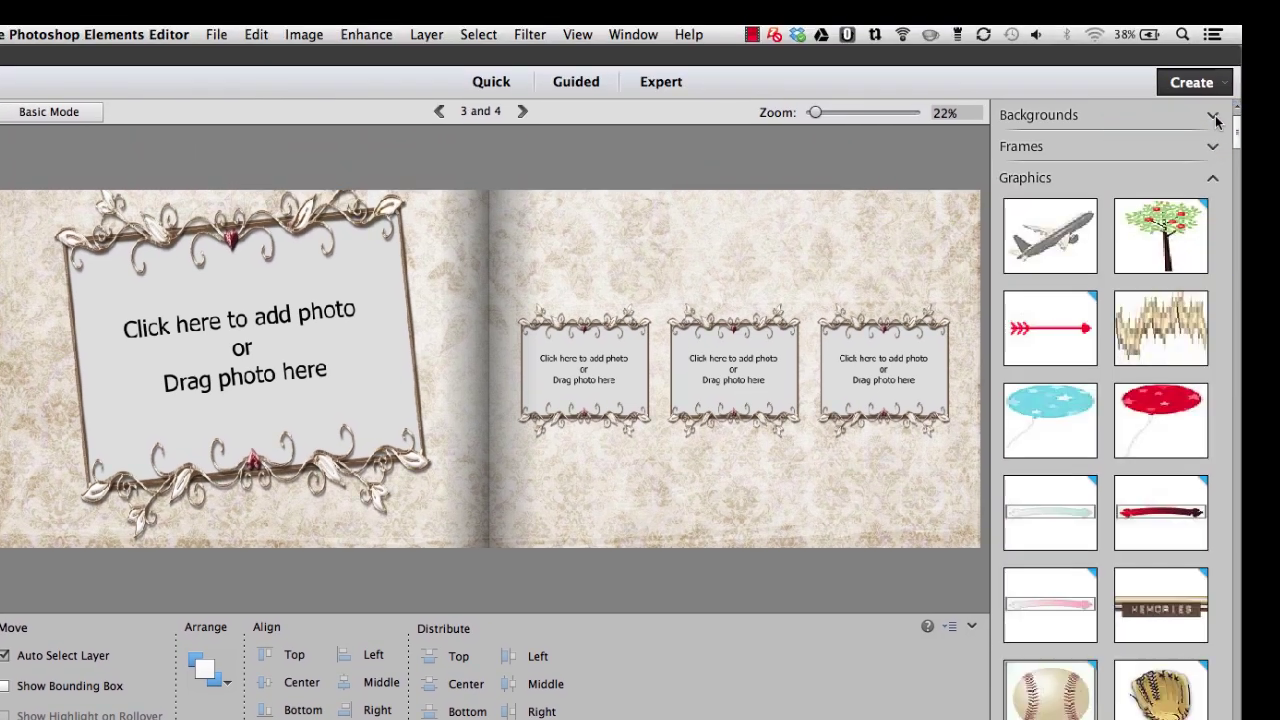
{"action": "left_click", "coordinate": [1213, 115]}
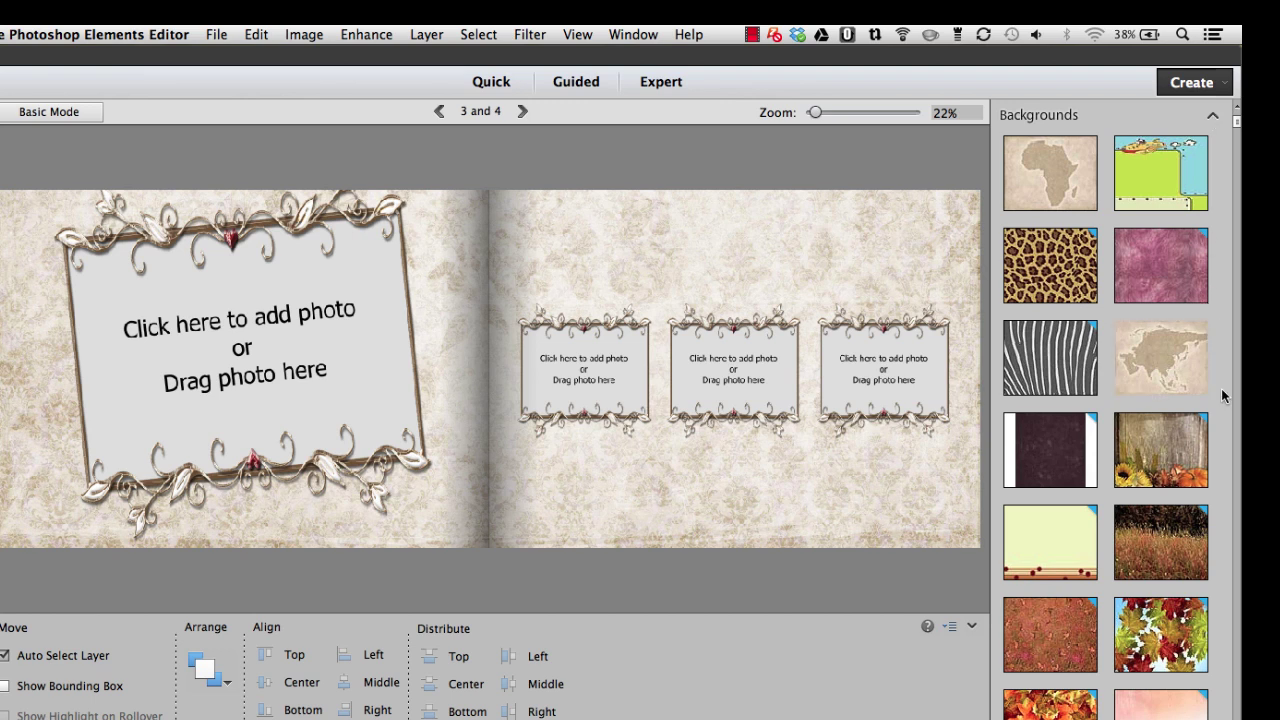
{"action": "scroll", "coordinate": [1221, 396], "scroll_direction": "down", "scroll_amount": 10}
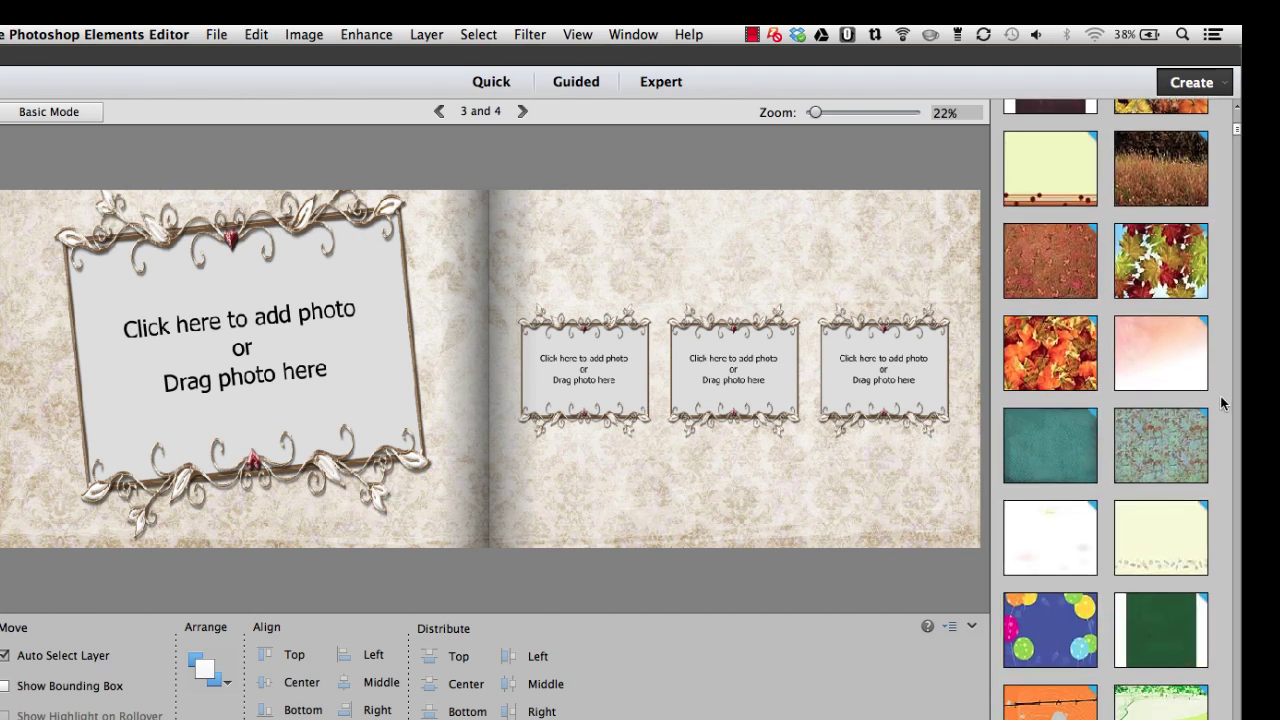
{"action": "double_click", "coordinate": [1039, 360]}
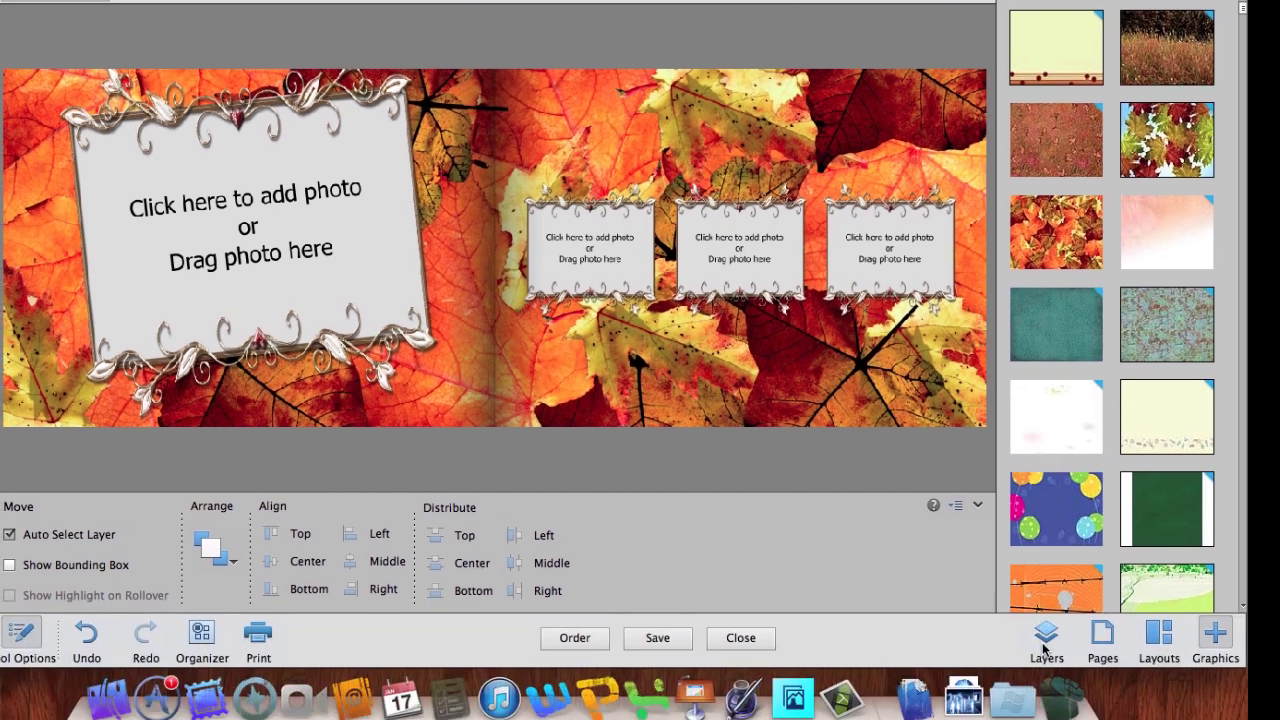
Step: Hide the four Silver Doodle frame layers so pages 3 and 4 have no photo placeholders
{"action": "left_click", "coordinate": [1048, 625]}
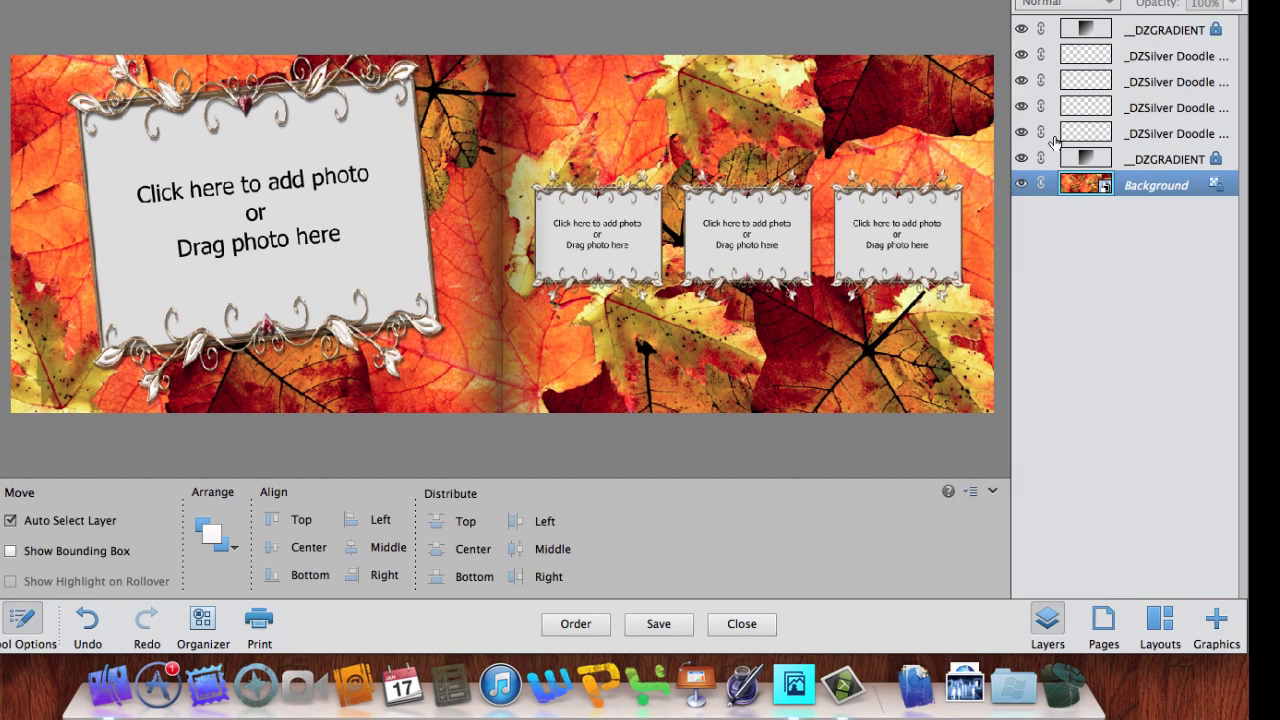
{"action": "left_click", "coordinate": [1022, 133]}
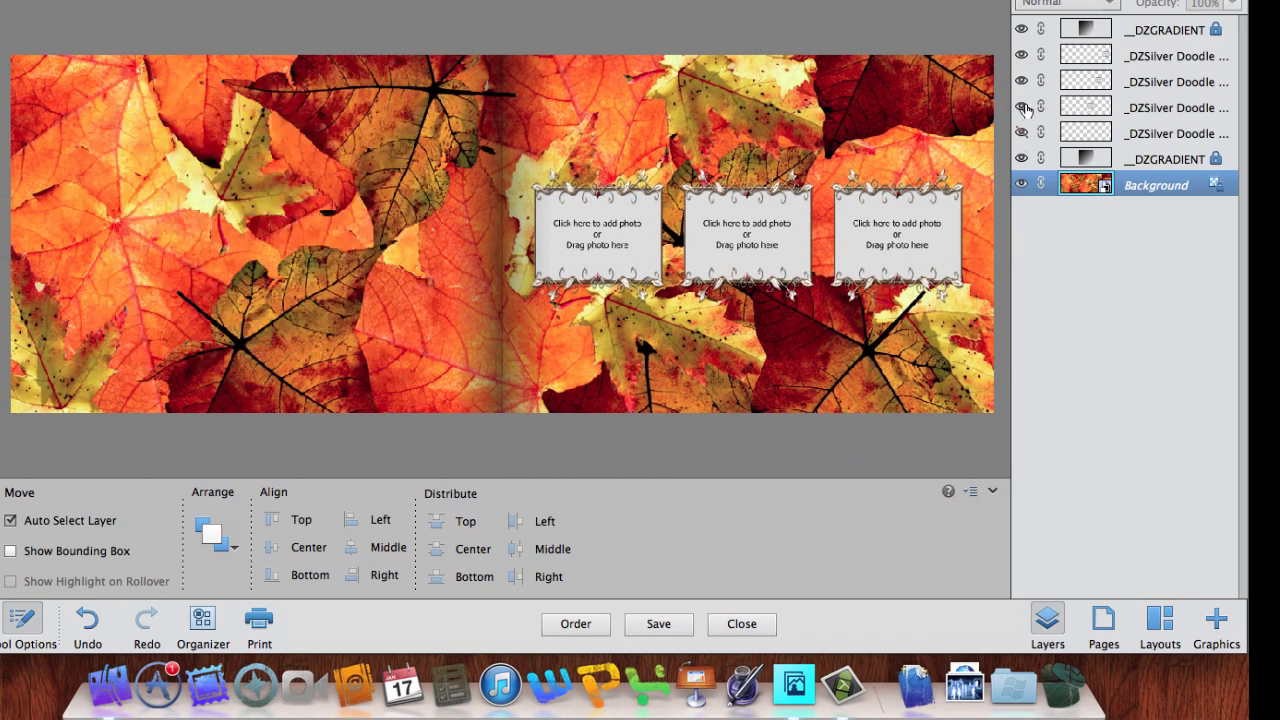
{"action": "left_click", "coordinate": [1022, 107]}
{"action": "left_click", "coordinate": [1022, 82]}
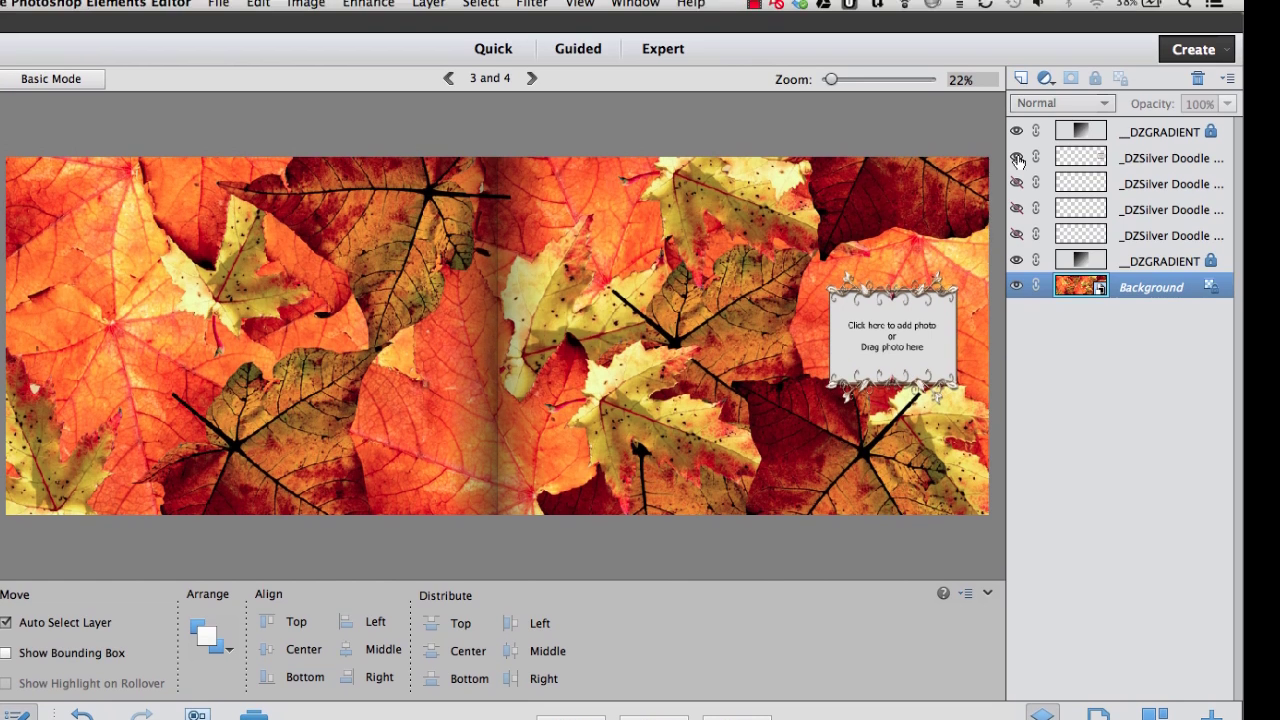
{"action": "left_click", "coordinate": [1022, 56]}
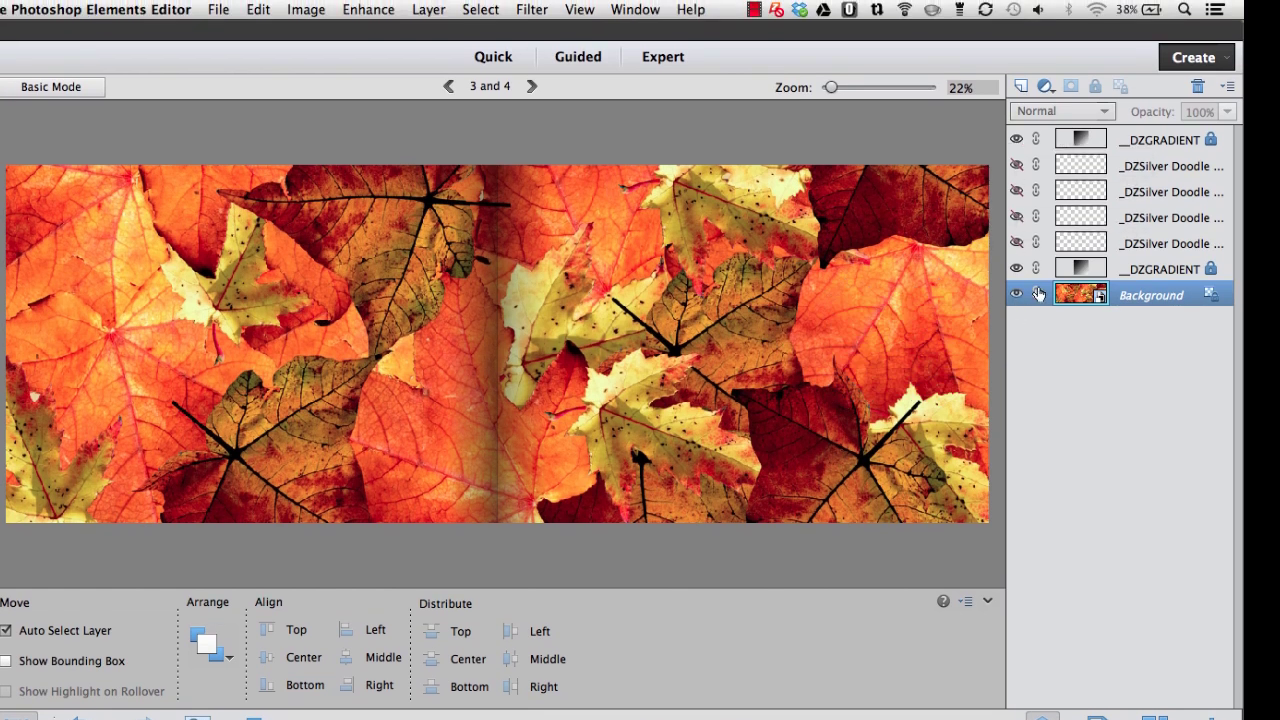
Step: Convert the leaves background into a regular layer named Layer 0 and reduce its opacity to 59%
{"action": "double_click", "coordinate": [1173, 298]}
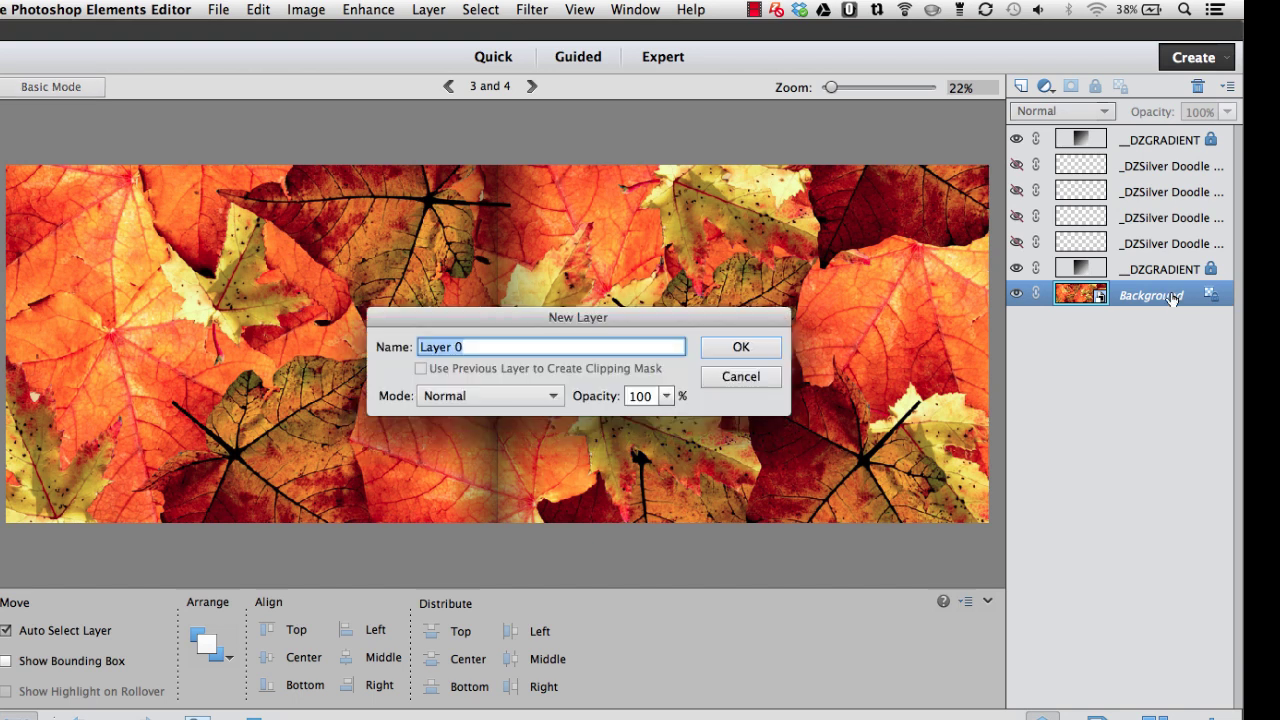
{"action": "left_click", "coordinate": [750, 347]}
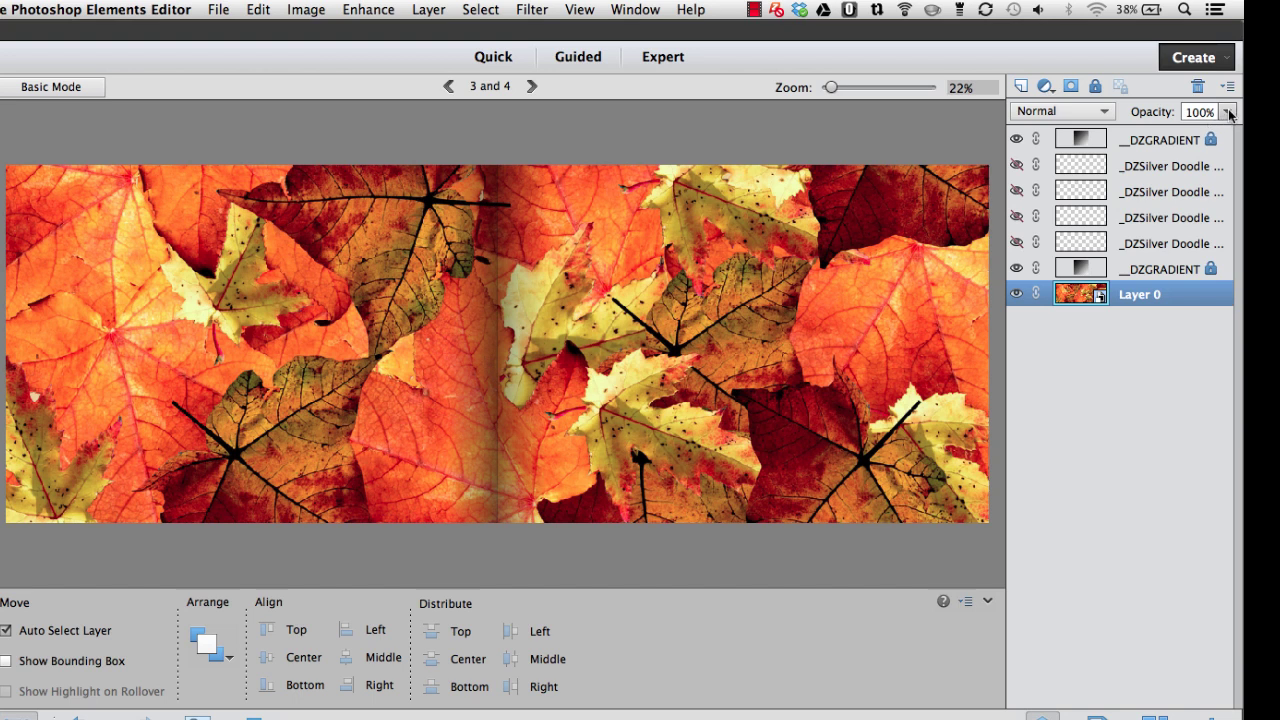
{"action": "left_click", "coordinate": [1228, 113]}
{"action": "left_click_drag", "start_coordinate": [1228, 133], "coordinate": [1187, 138]}
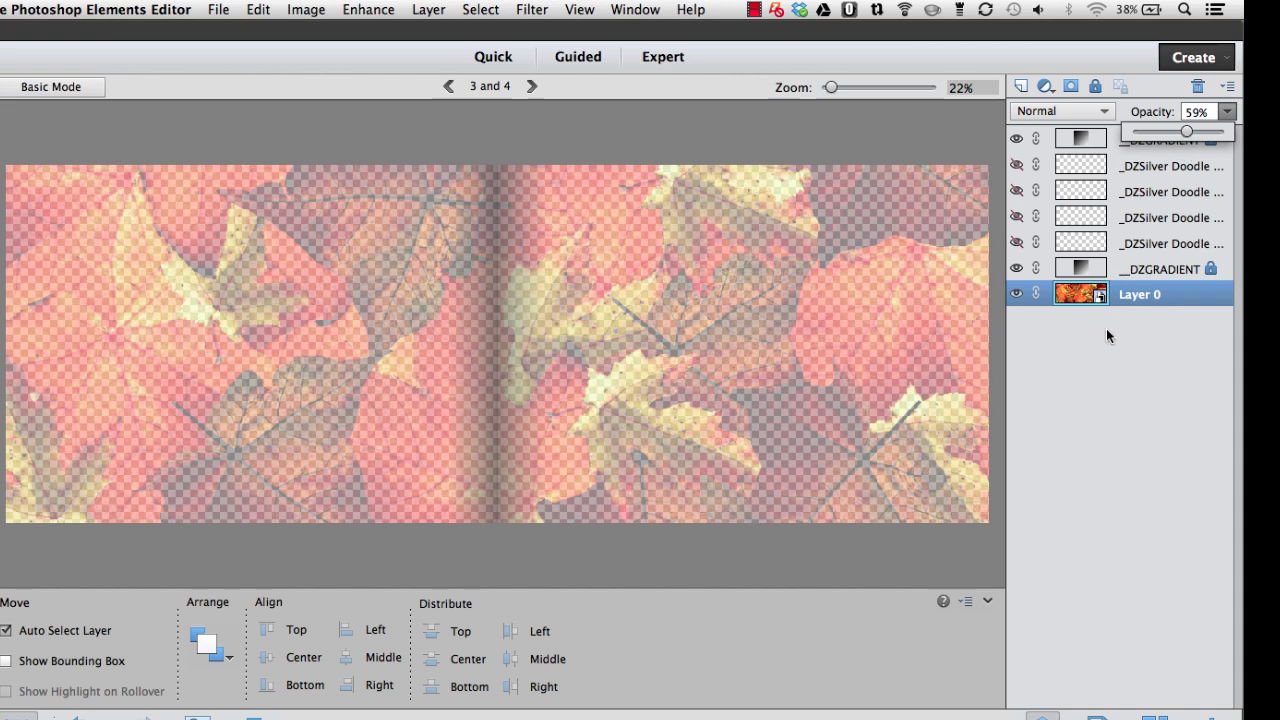
Step: Add a new layer beneath the leaves layer and fill it with white in Normal mode at 100% opacity
{"action": "left_click", "coordinate": [1021, 87]}
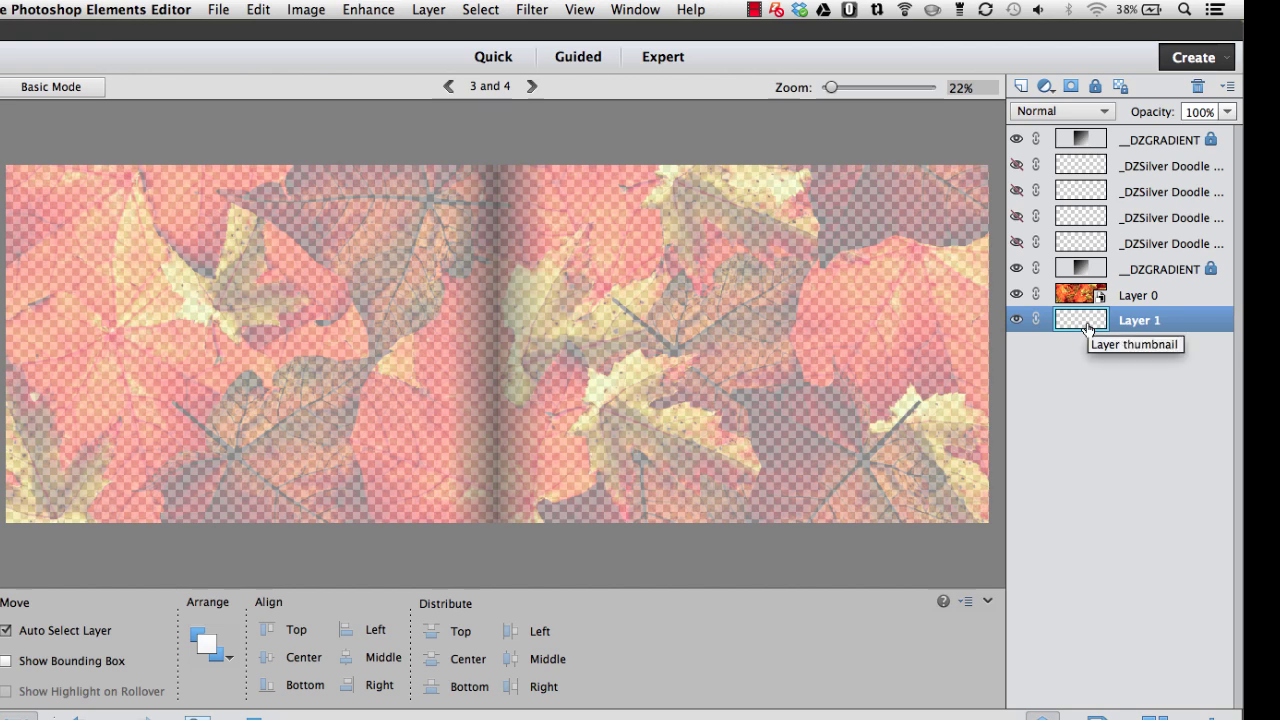
{"action": "left_click", "coordinate": [258, 9]}
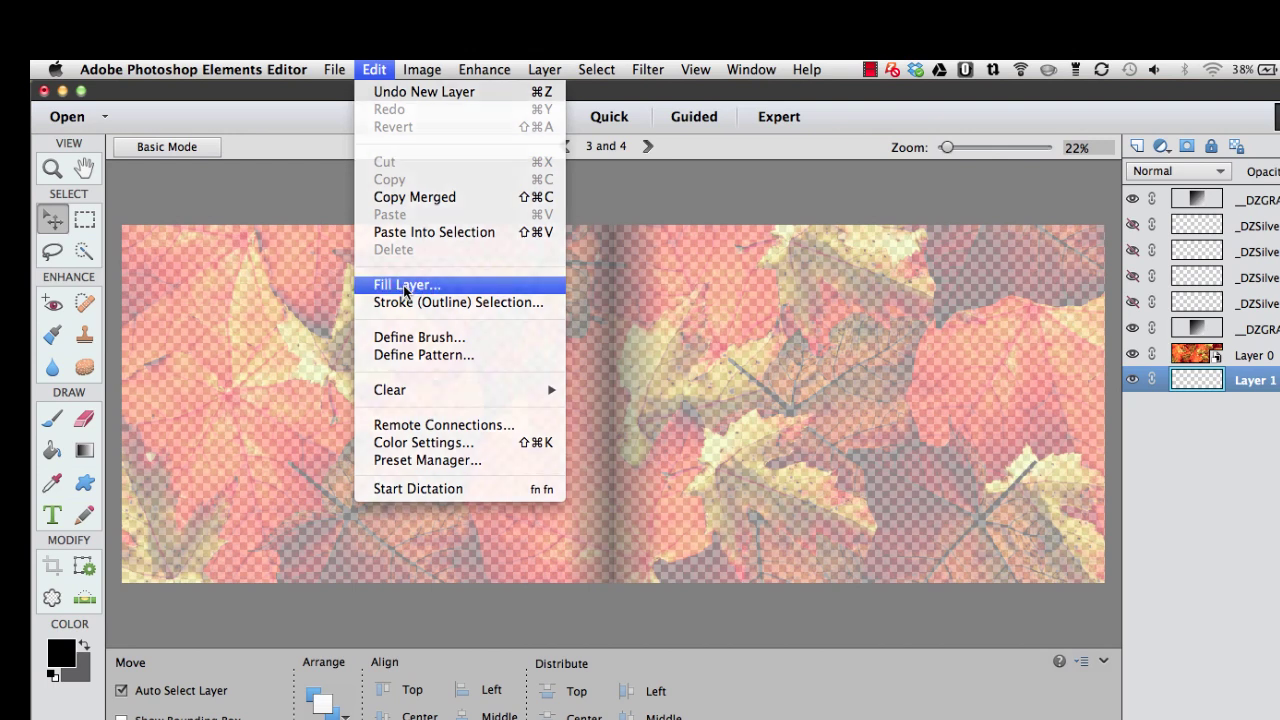
{"action": "left_click", "coordinate": [390, 275]}
{"action": "left_click", "coordinate": [712, 388]}
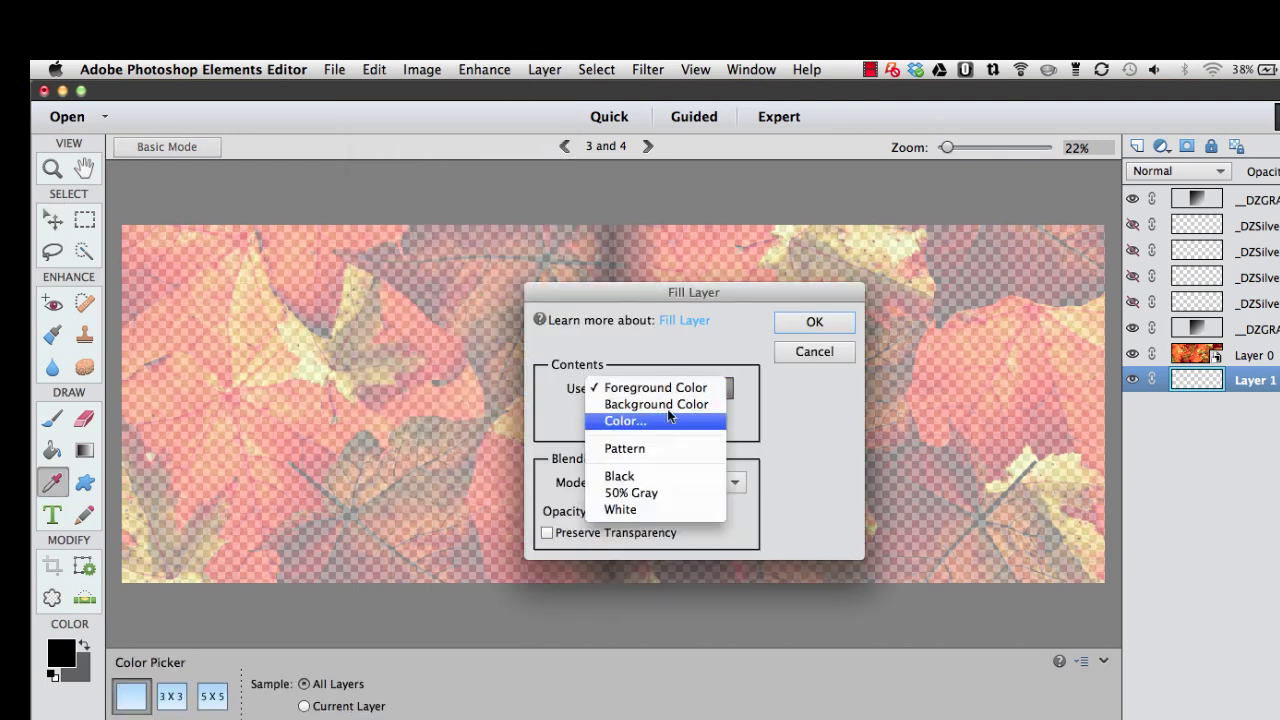
{"action": "left_click", "coordinate": [640, 509]}
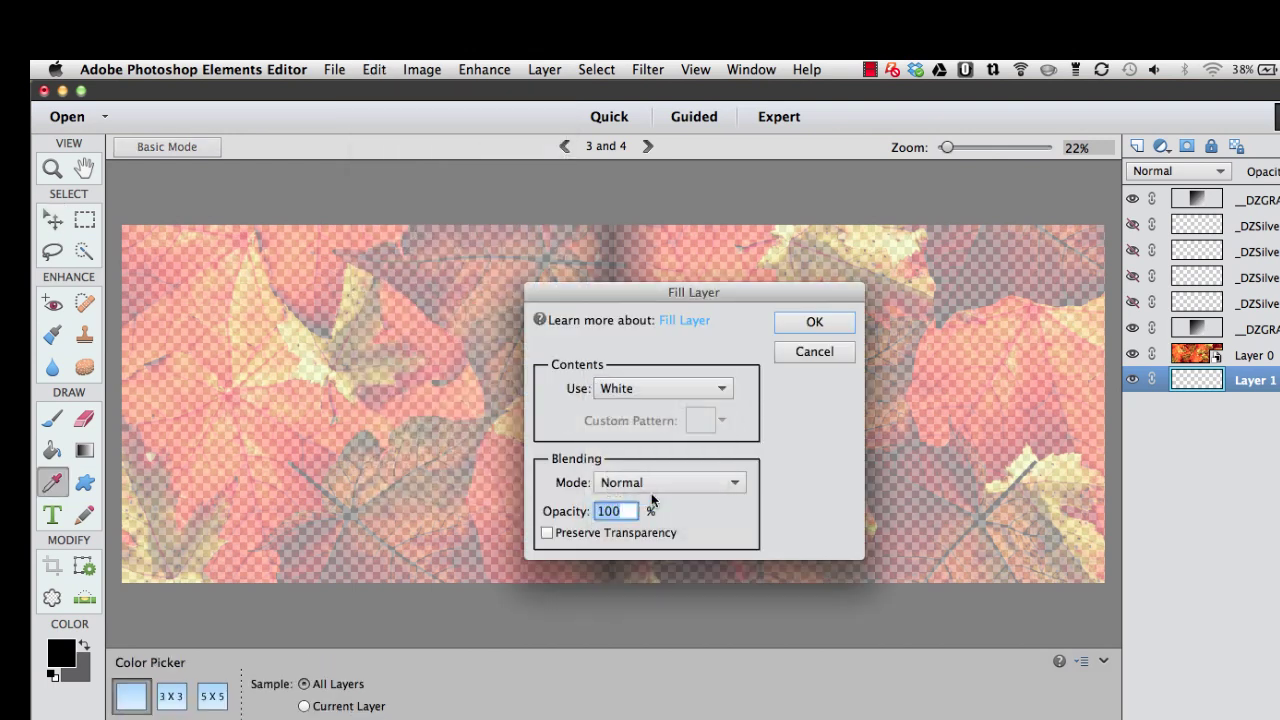
{"action": "left_click", "coordinate": [814, 322]}
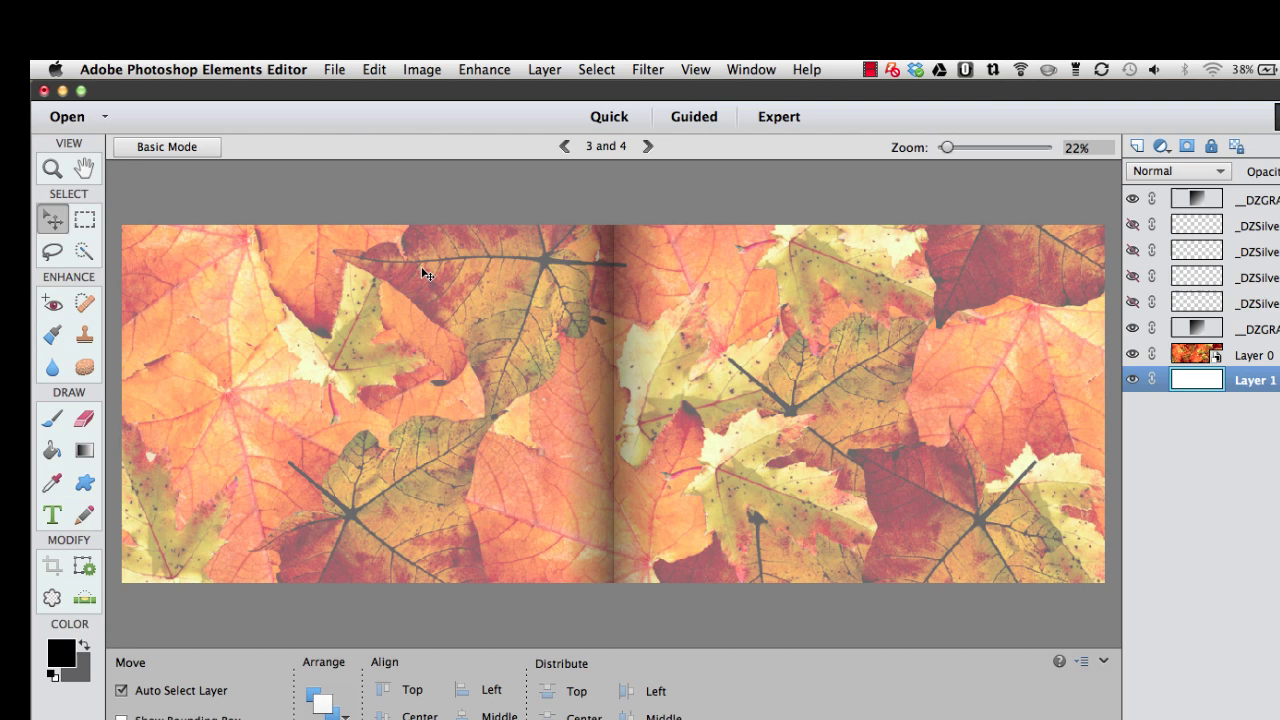
Step: Add a layer above the hidden frame layers and place the portrait of the blonde woman in red from the SkyDrive Photos folder
{"action": "left_click", "coordinate": [1236, 228]}
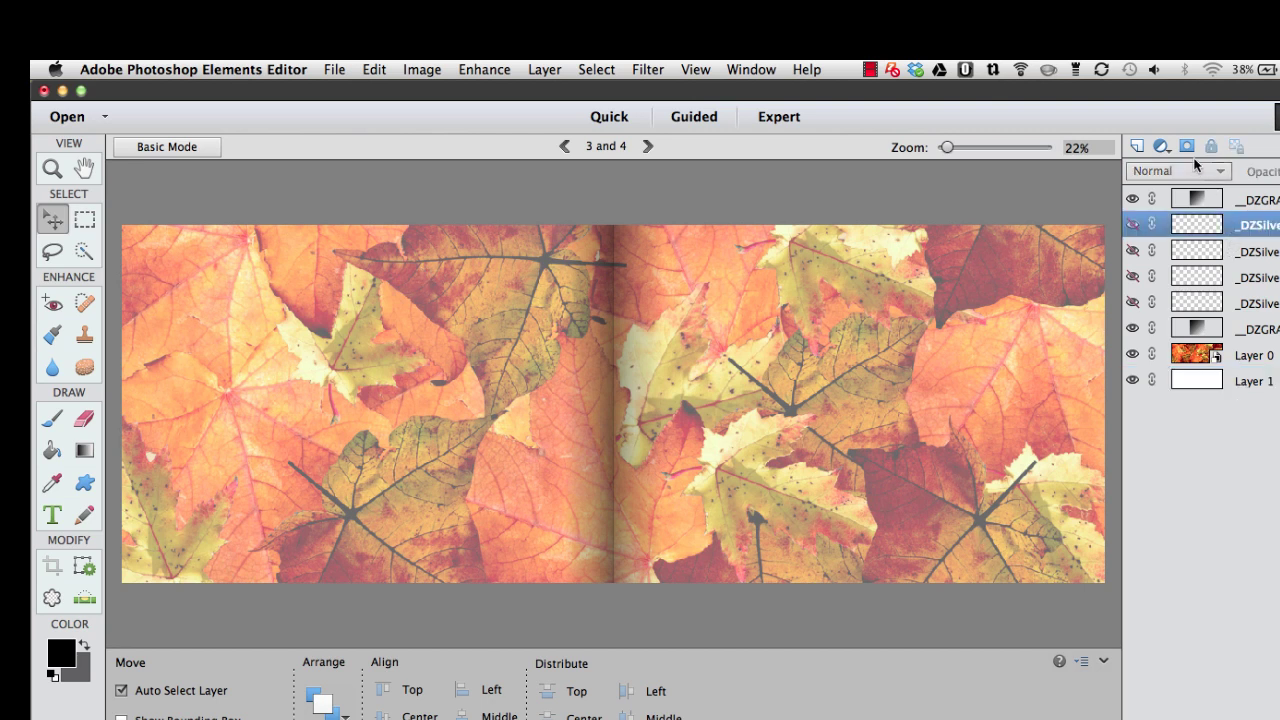
{"action": "left_click", "coordinate": [1137, 149]}
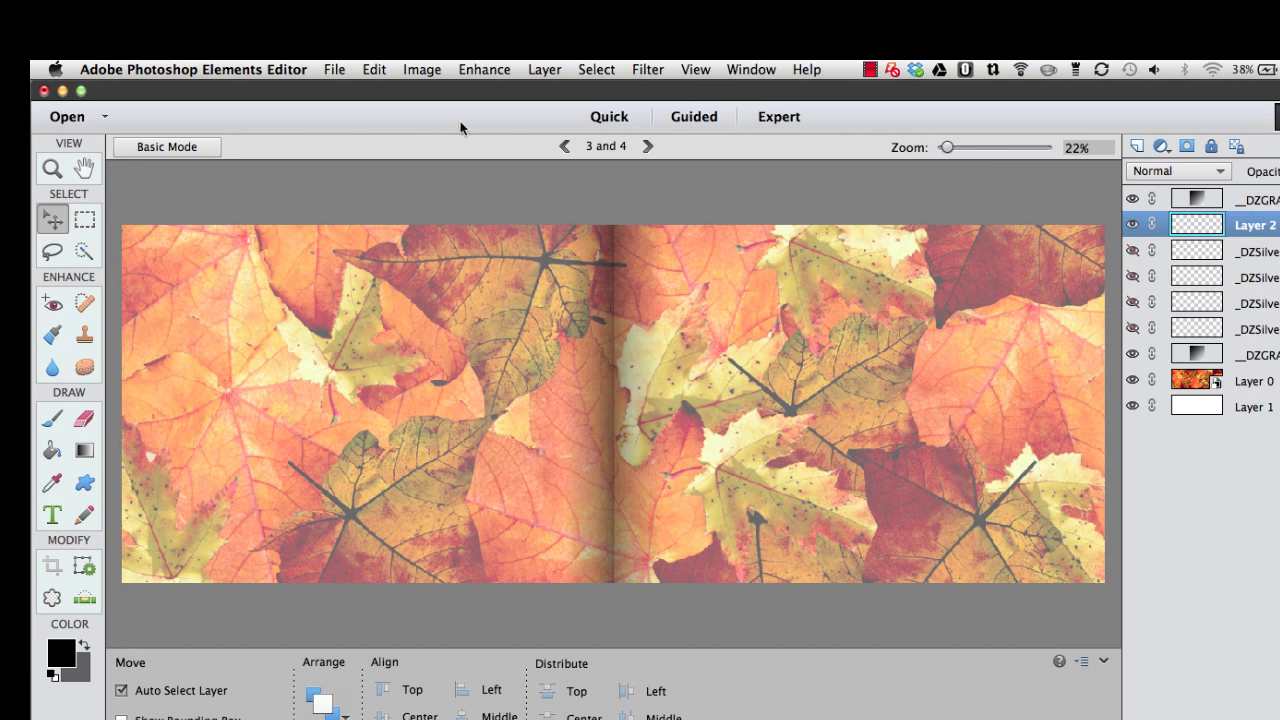
{"action": "left_click", "coordinate": [350, 70]}
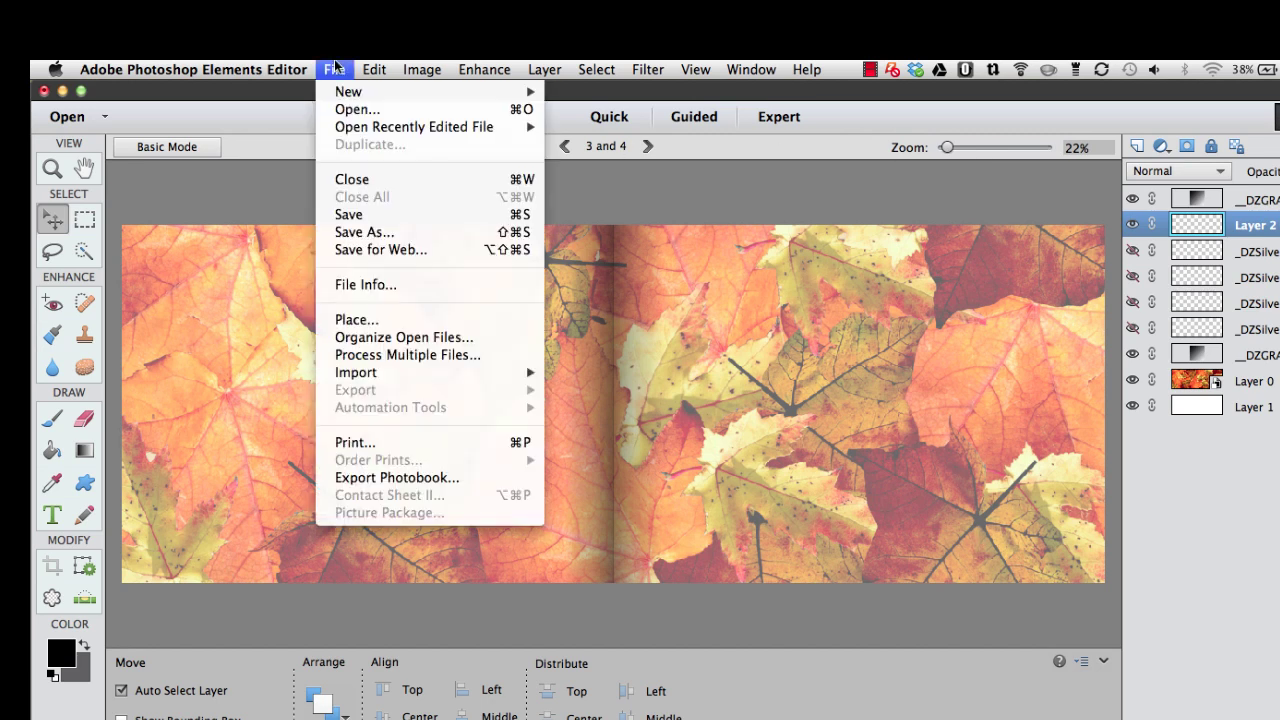
{"action": "left_click", "coordinate": [376, 319]}
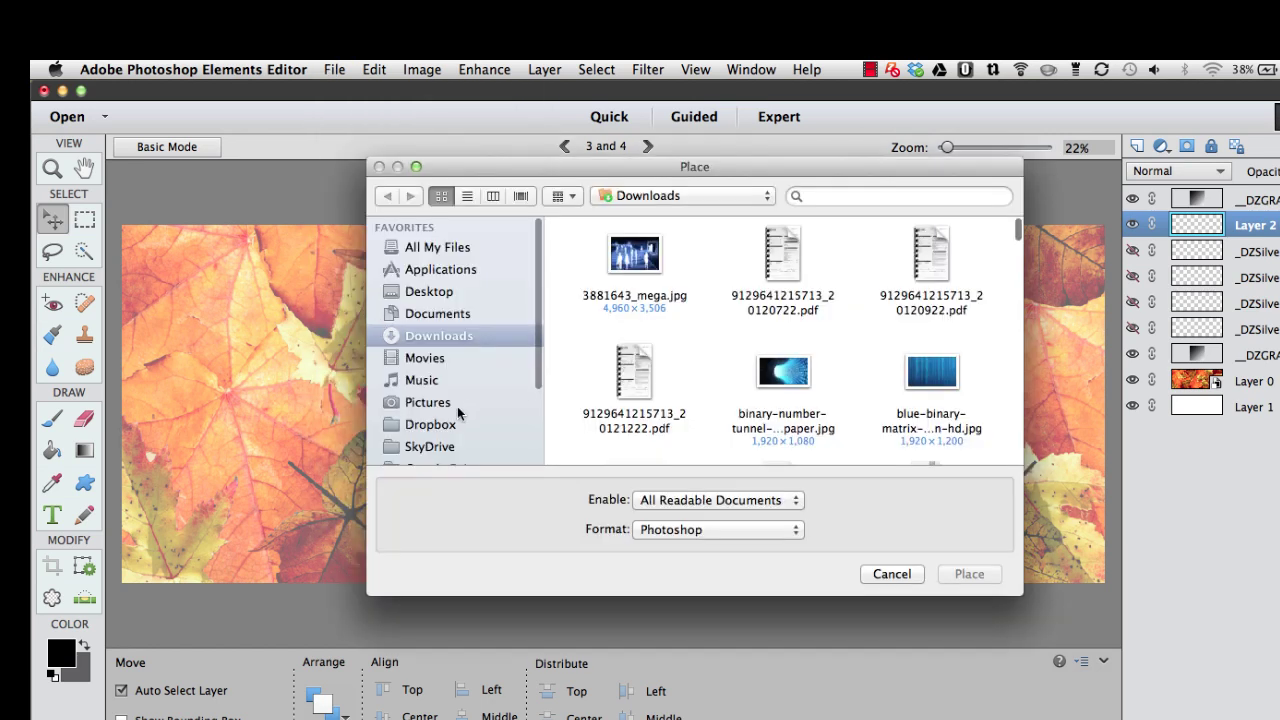
{"action": "left_click", "coordinate": [437, 446]}
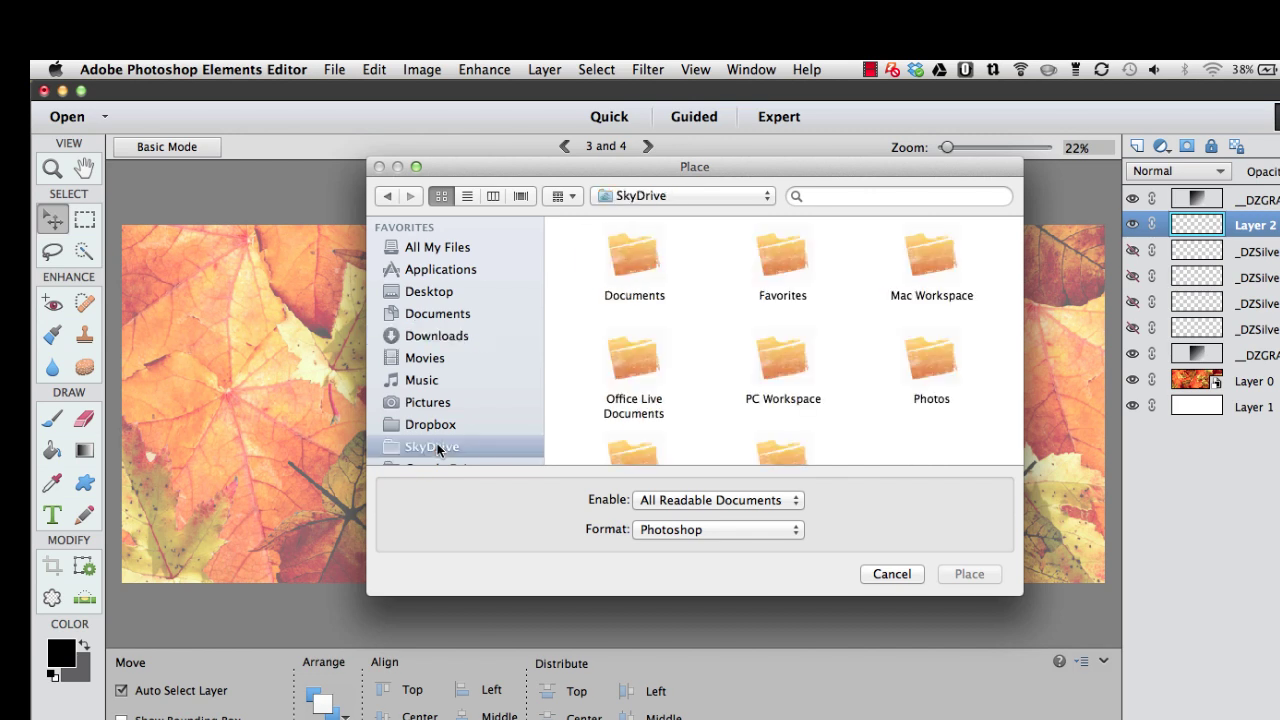
{"action": "double_click", "coordinate": [932, 362]}
{"action": "scroll", "coordinate": [785, 362], "scroll_direction": "down", "scroll_amount": 5}
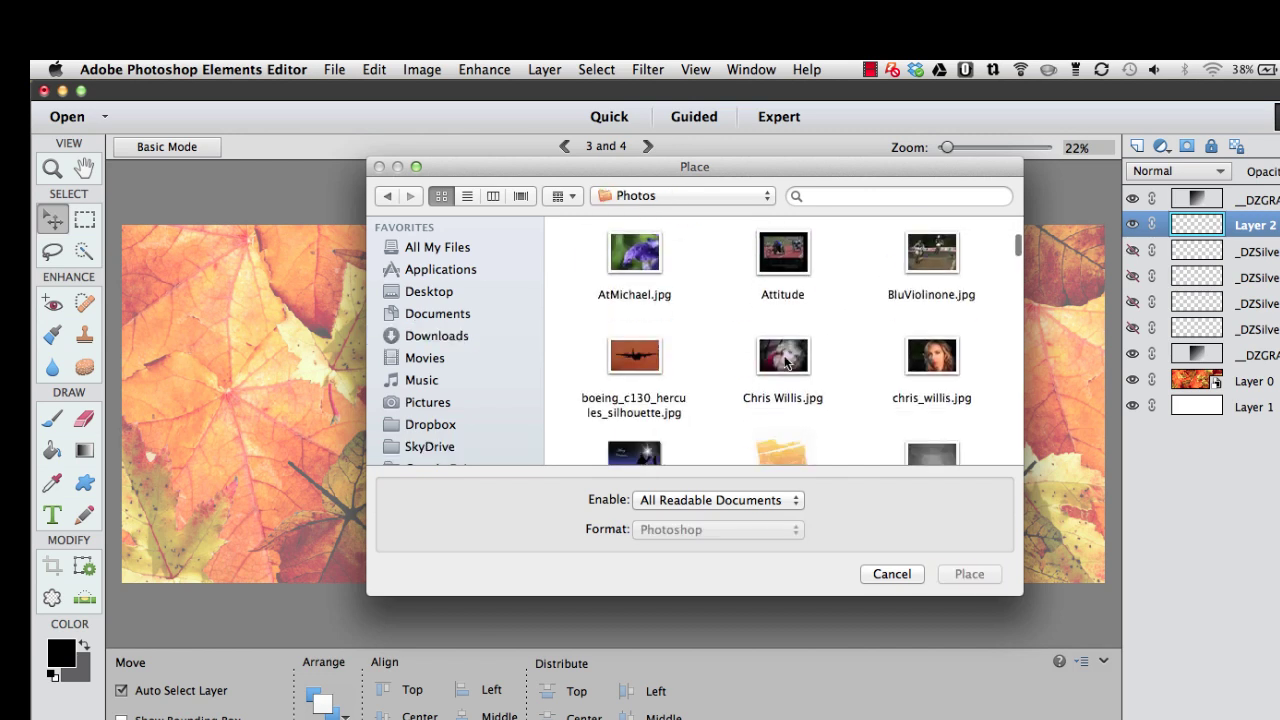
{"action": "scroll", "coordinate": [785, 362], "scroll_direction": "down", "scroll_amount": 2}
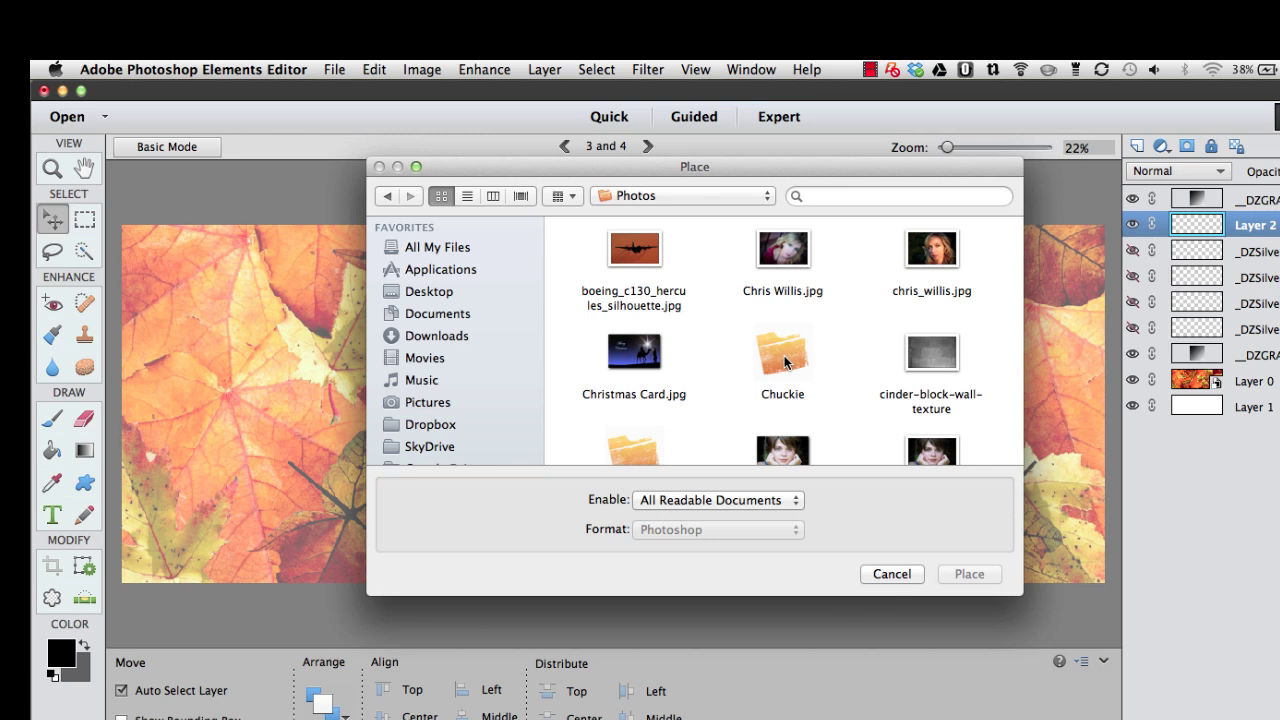
{"action": "double_click", "coordinate": [785, 249]}
Step: Position the placed portrait on page 4, enlarge it to fill most of the page width, and commit the placement
{"action": "left_click_drag", "start_coordinate": [709, 381], "coordinate": [943, 344]}
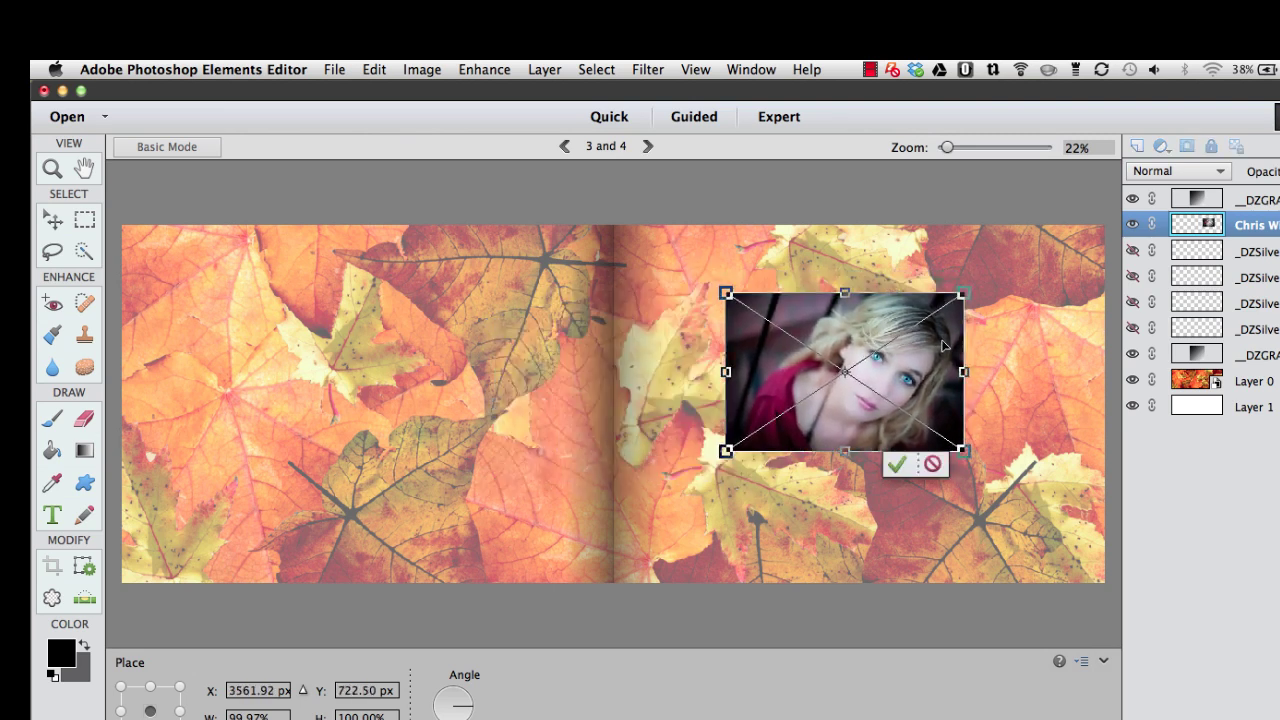
{"action": "left_click_drag", "start_coordinate": [964, 451], "coordinate": [1036, 498]}
{"action": "key", "text": "Return"}
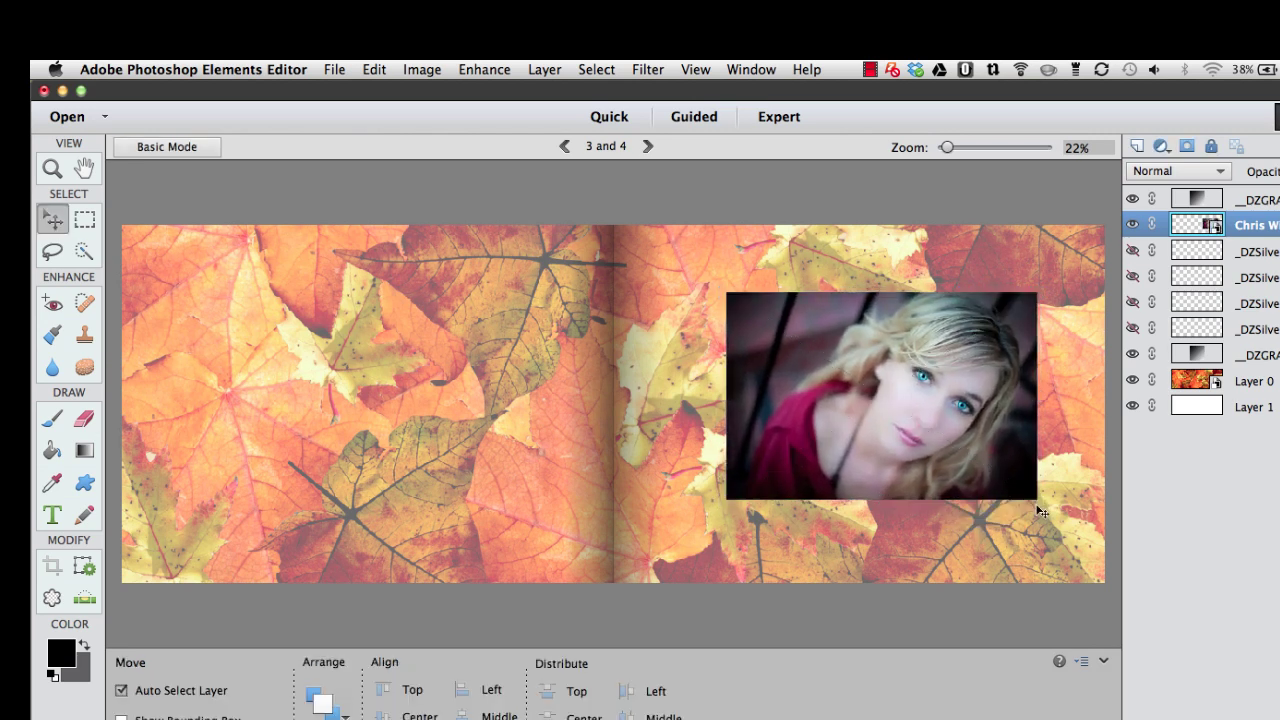
Step: Stamp the lower-left photo-corner brush from SS-office-stuff at 300 px on a new layer over the portrait's lower-left corner
{"action": "left_click", "coordinate": [52, 419]}
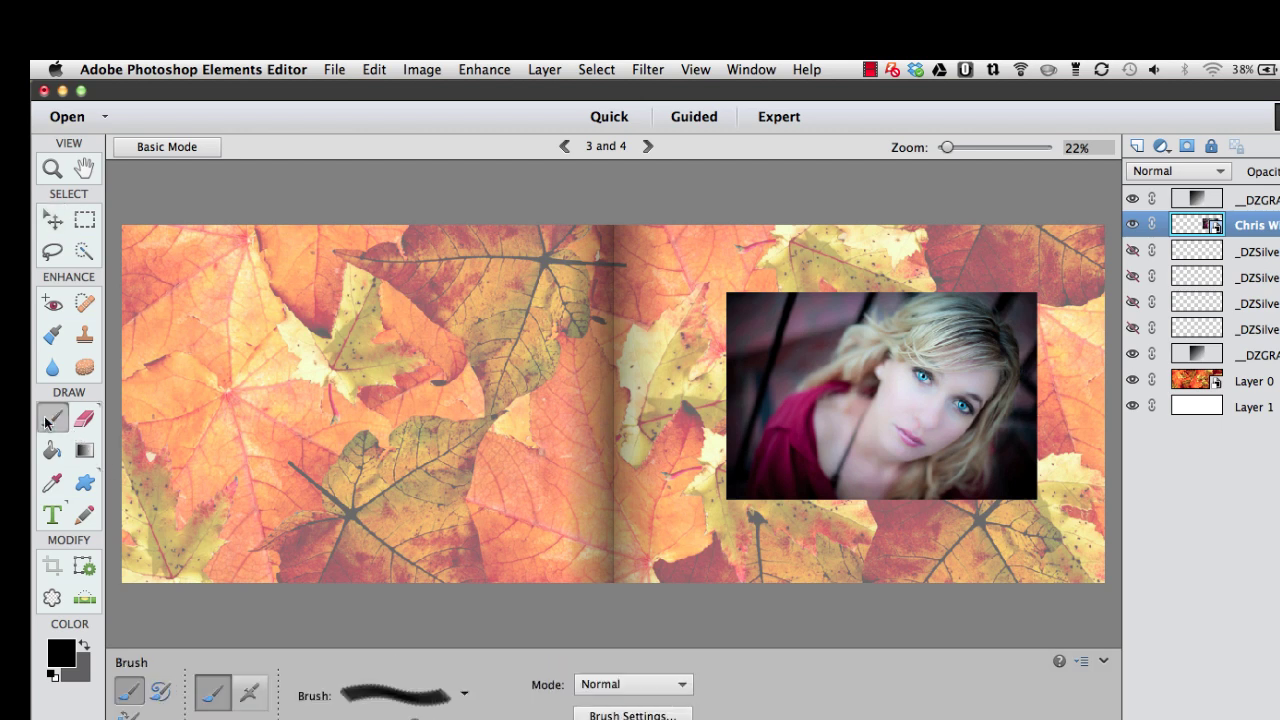
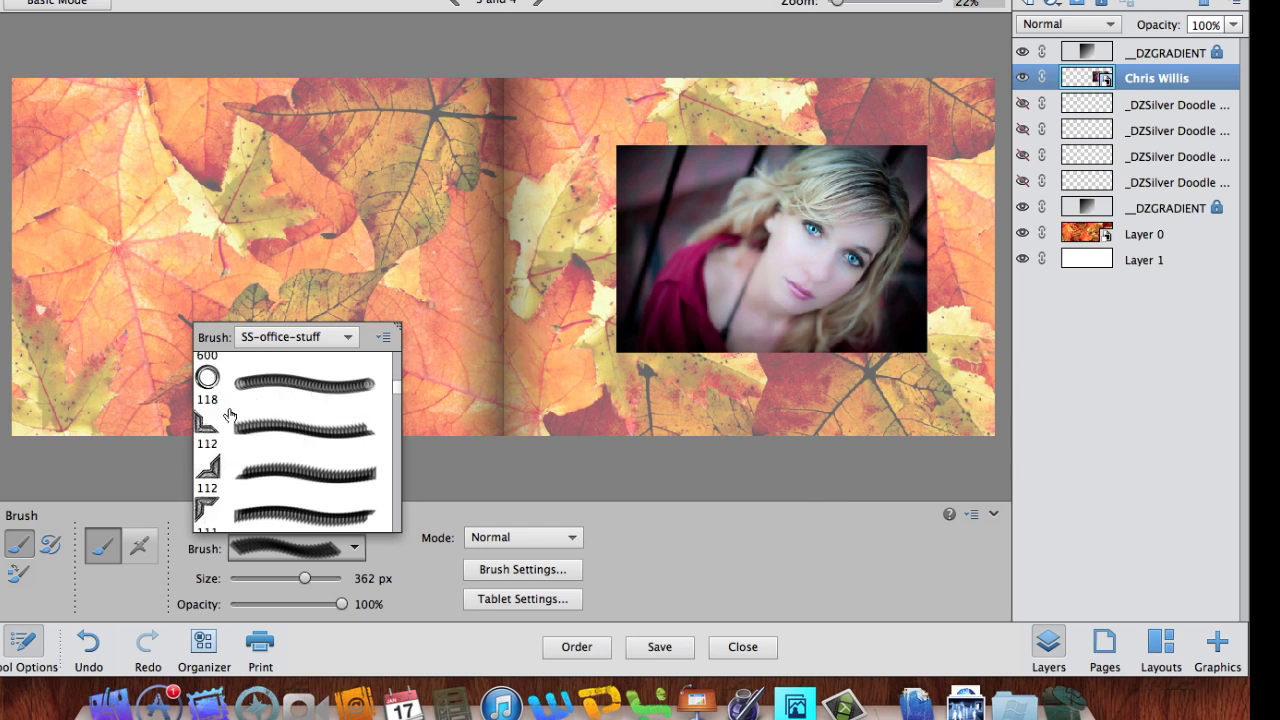
{"action": "left_click", "coordinate": [203, 424]}
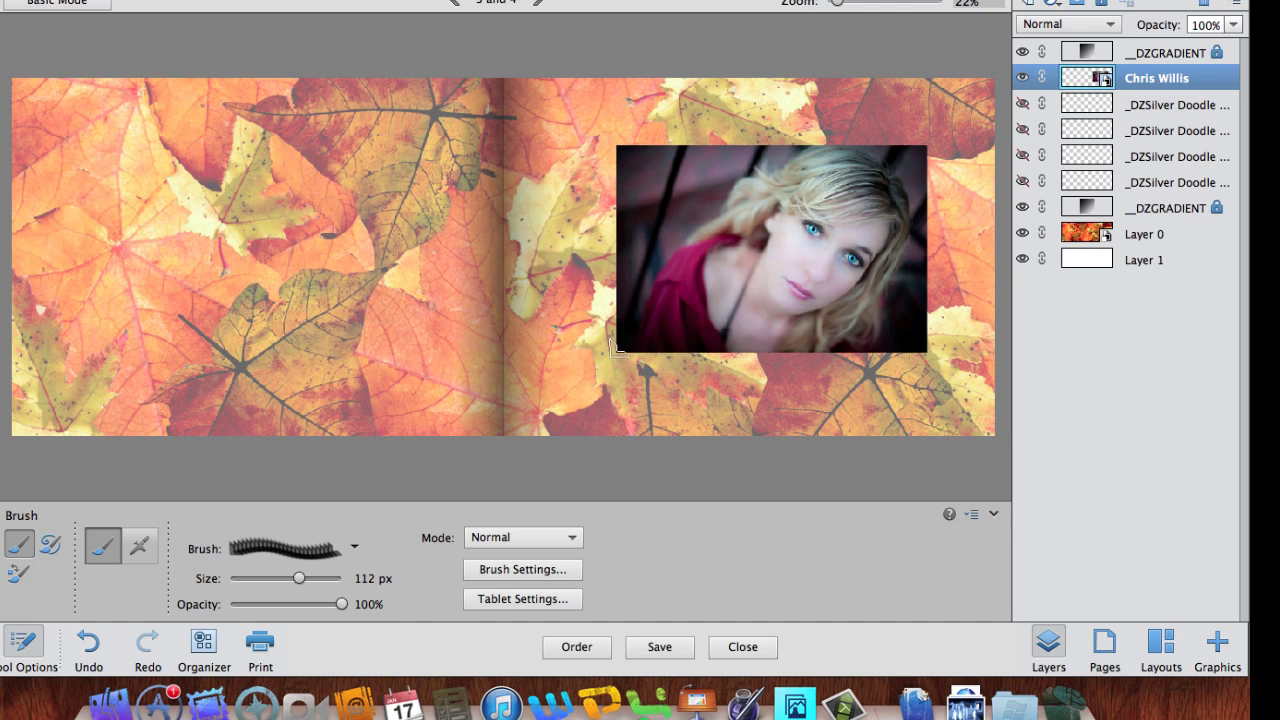
{"action": "key", "text": "bracketright"}
{"action": "key", "text": "bracketright"}
{"action": "key", "text": "bracketright"}
{"action": "key", "text": "bracketright"}
{"action": "key", "text": "bracketright"}
{"action": "key", "text": "bracketright"}
{"action": "key", "text": "bracketright"}
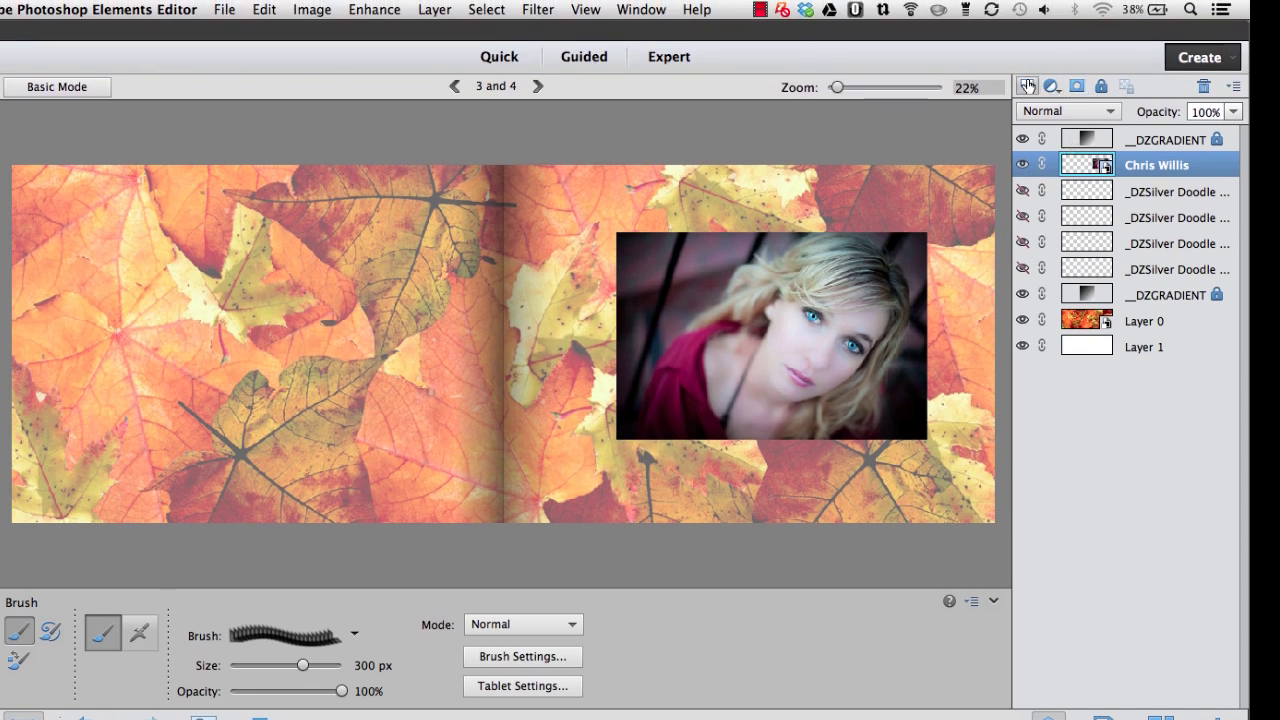
{"action": "left_click", "coordinate": [1027, 86]}
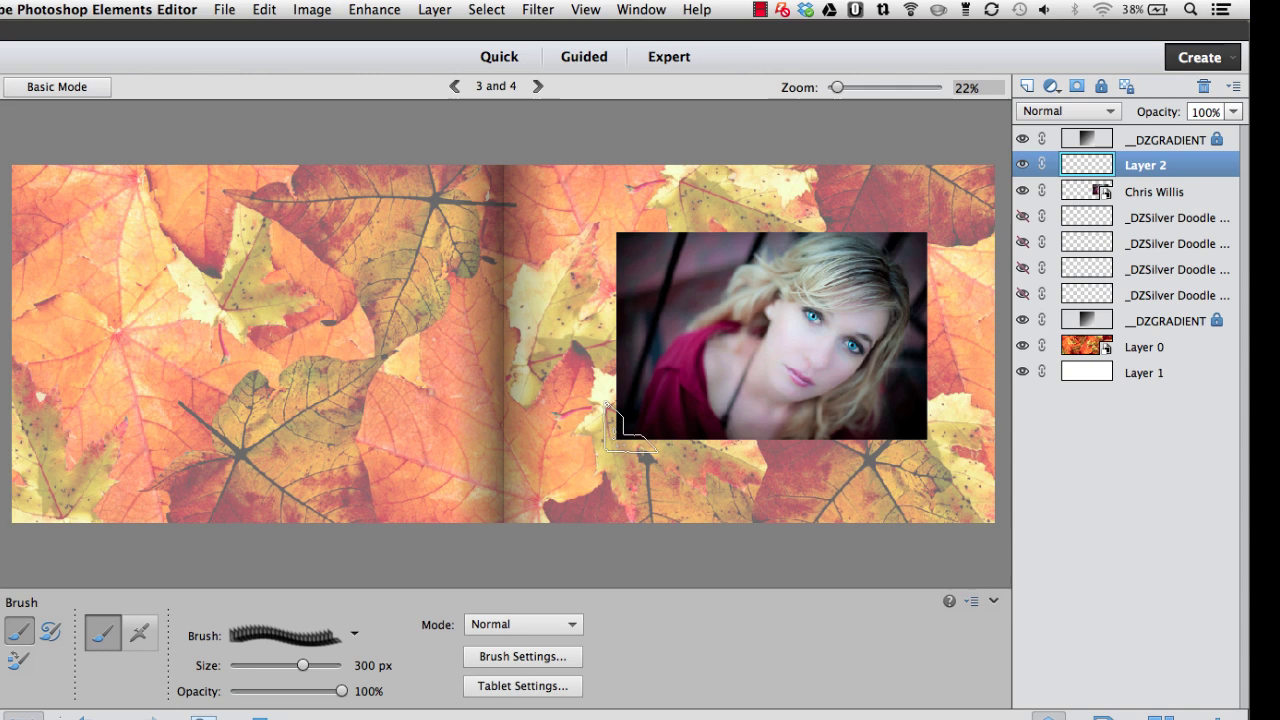
{"action": "left_click", "coordinate": [630, 430]}
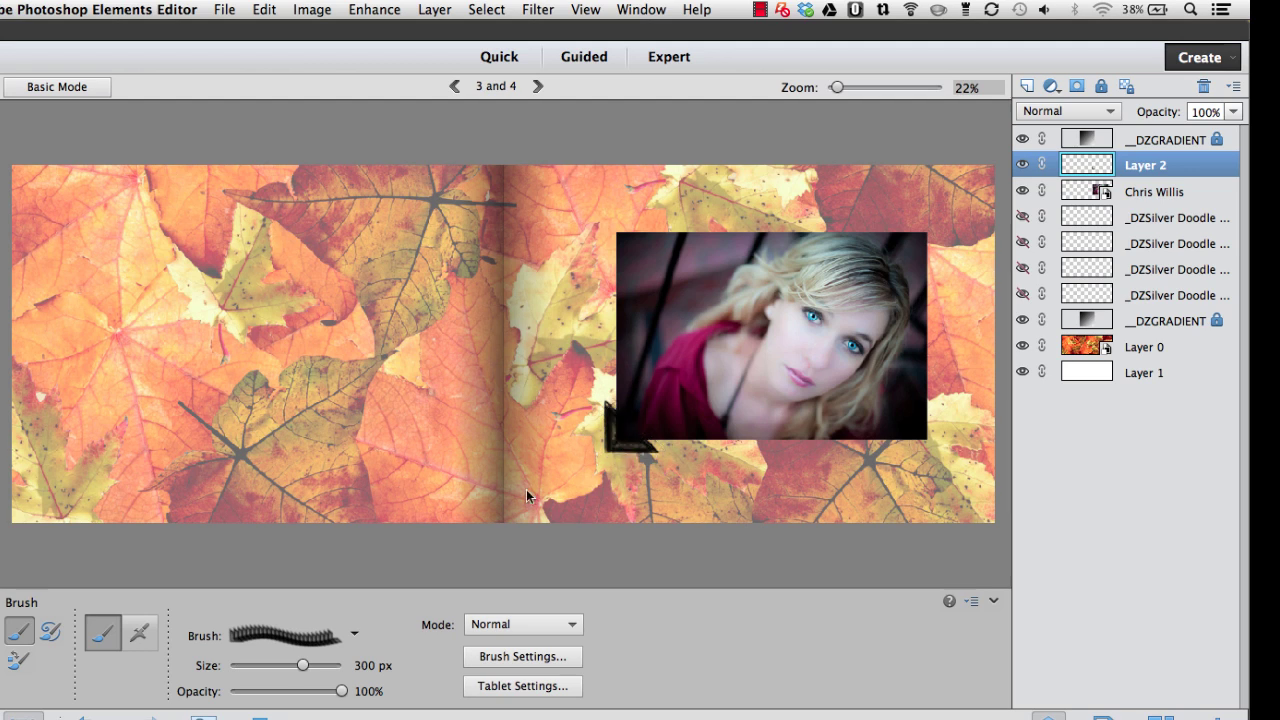
Step: Stamp the lower-right photo-corner brush at 250 px over the portrait's lower-right corner, repeating the stamp to darken it
{"action": "left_click", "coordinate": [353, 633]}
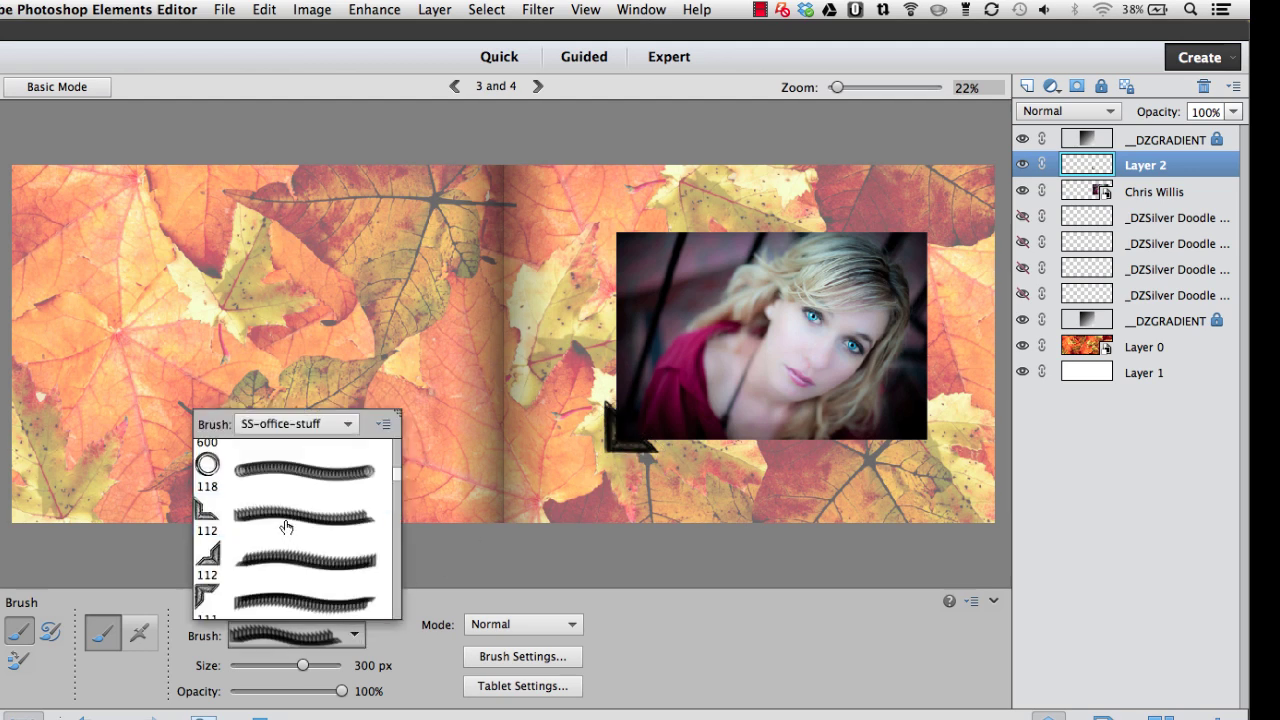
{"action": "double_click", "coordinate": [215, 551]}
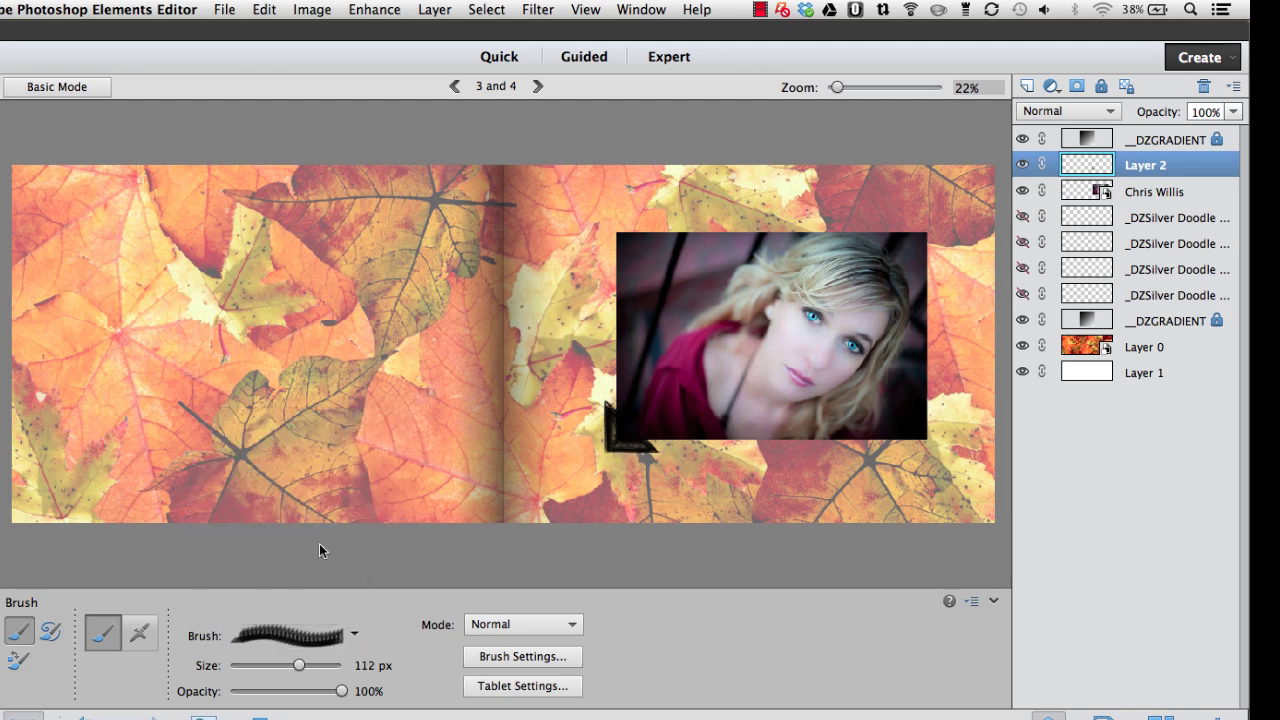
{"action": "key", "text": "bracketright"}
{"action": "key", "text": "bracketright"}
{"action": "key", "text": "bracketright"}
{"action": "key", "text": "bracketright"}
{"action": "key", "text": "bracketright"}
{"action": "key", "text": "bracketright"}
{"action": "key", "text": "bracketleft"}
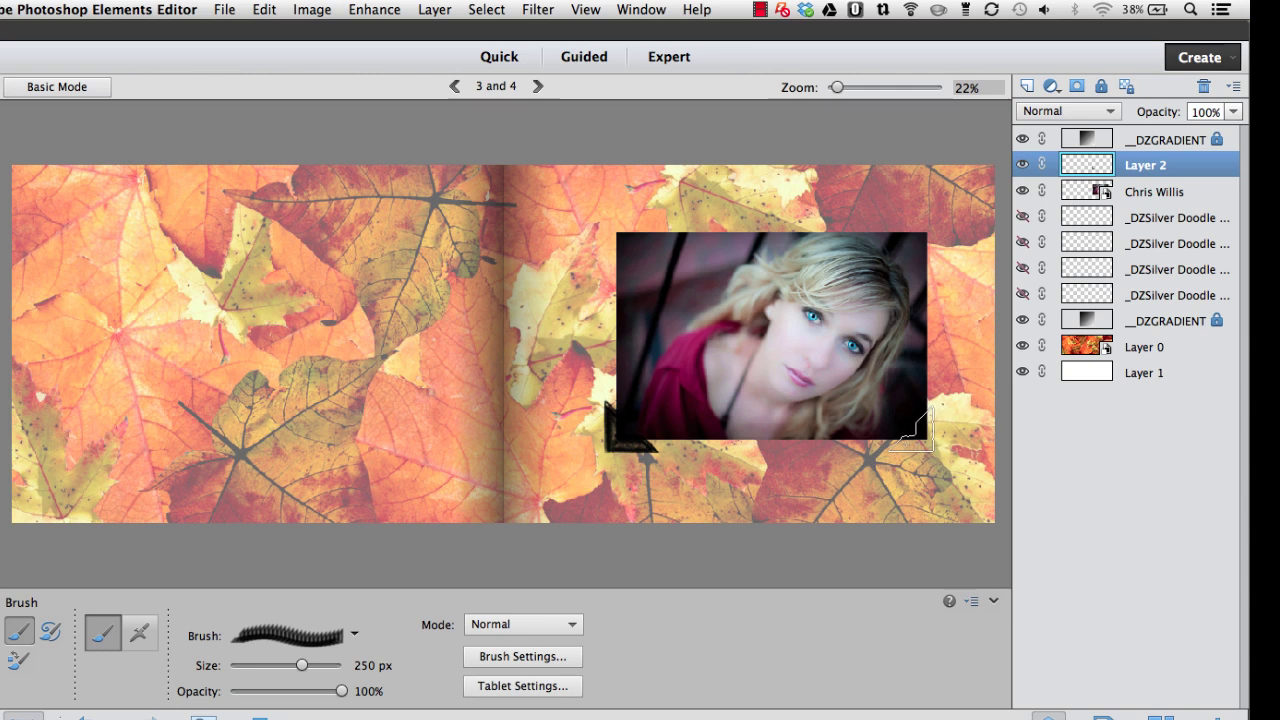
{"action": "left_click", "coordinate": [913, 428]}
{"action": "left_click", "coordinate": [913, 428]}
{"action": "left_click", "coordinate": [913, 428]}
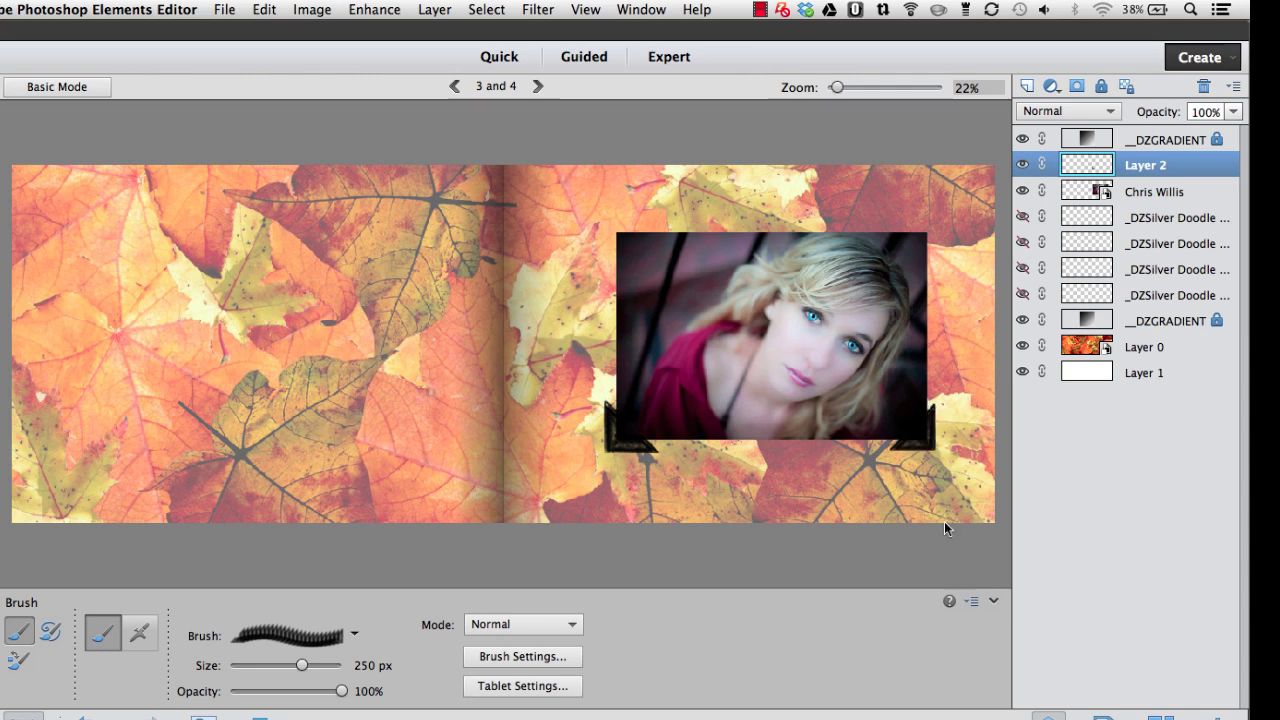
Step: Stamp the upper-left photo-corner brush at 250 px over the portrait's upper-left corner
{"action": "left_click", "coordinate": [352, 634]}
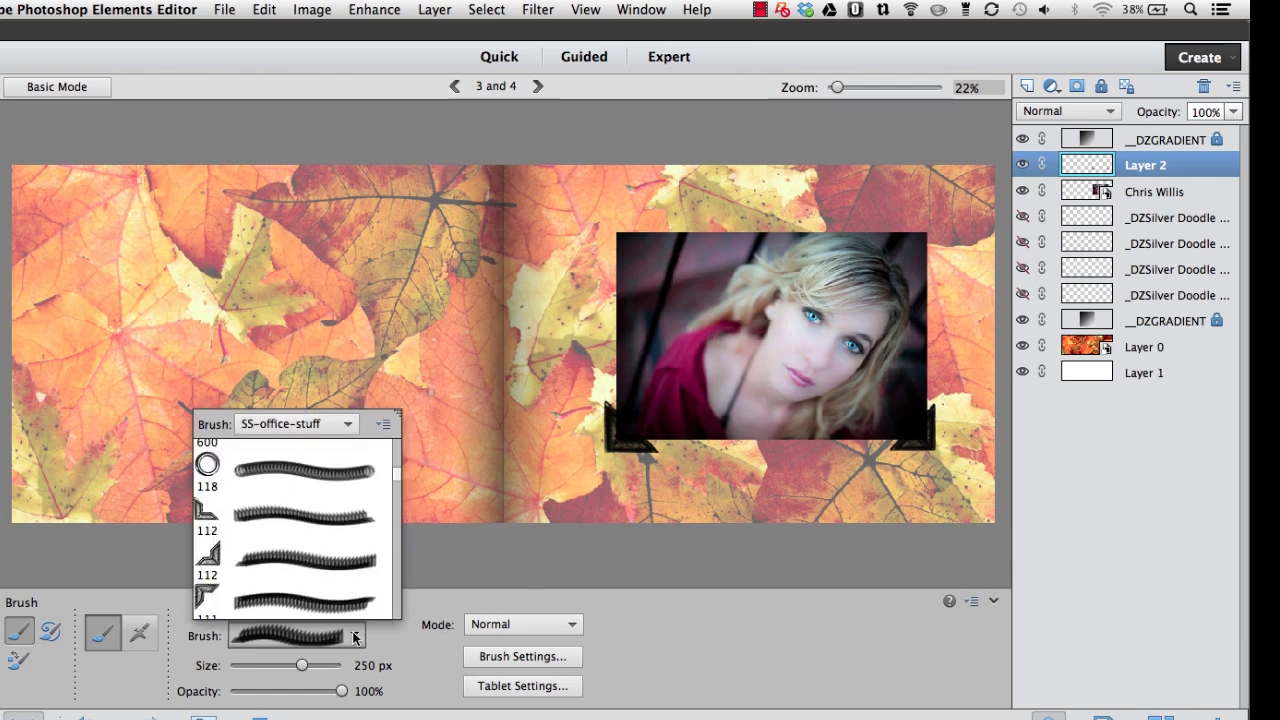
{"action": "left_click", "coordinate": [209, 590]}
{"action": "key", "text": "bracketright"}
{"action": "key", "text": "bracketright"}
{"action": "key", "text": "bracketright"}
{"action": "key", "text": "bracketright"}
{"action": "key", "text": "bracketright"}
{"action": "key", "text": "bracketright"}
{"action": "key", "text": "bracketright"}
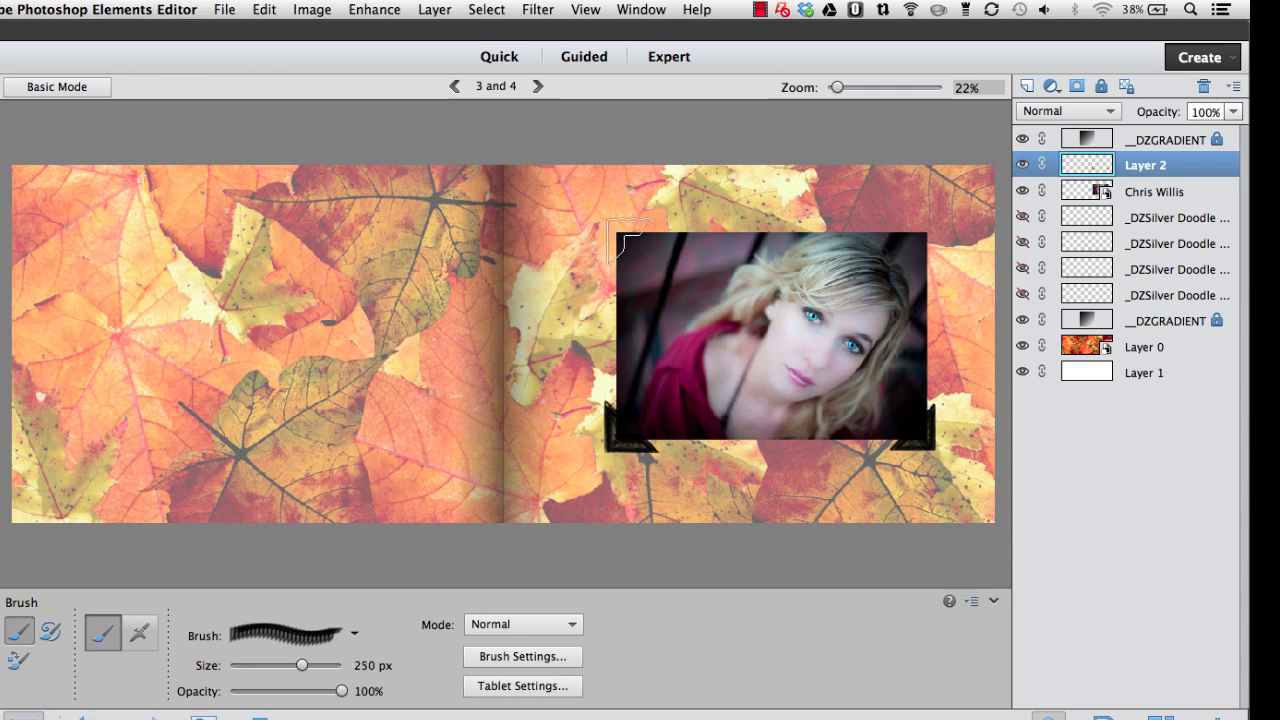
{"action": "left_click", "coordinate": [624, 244]}
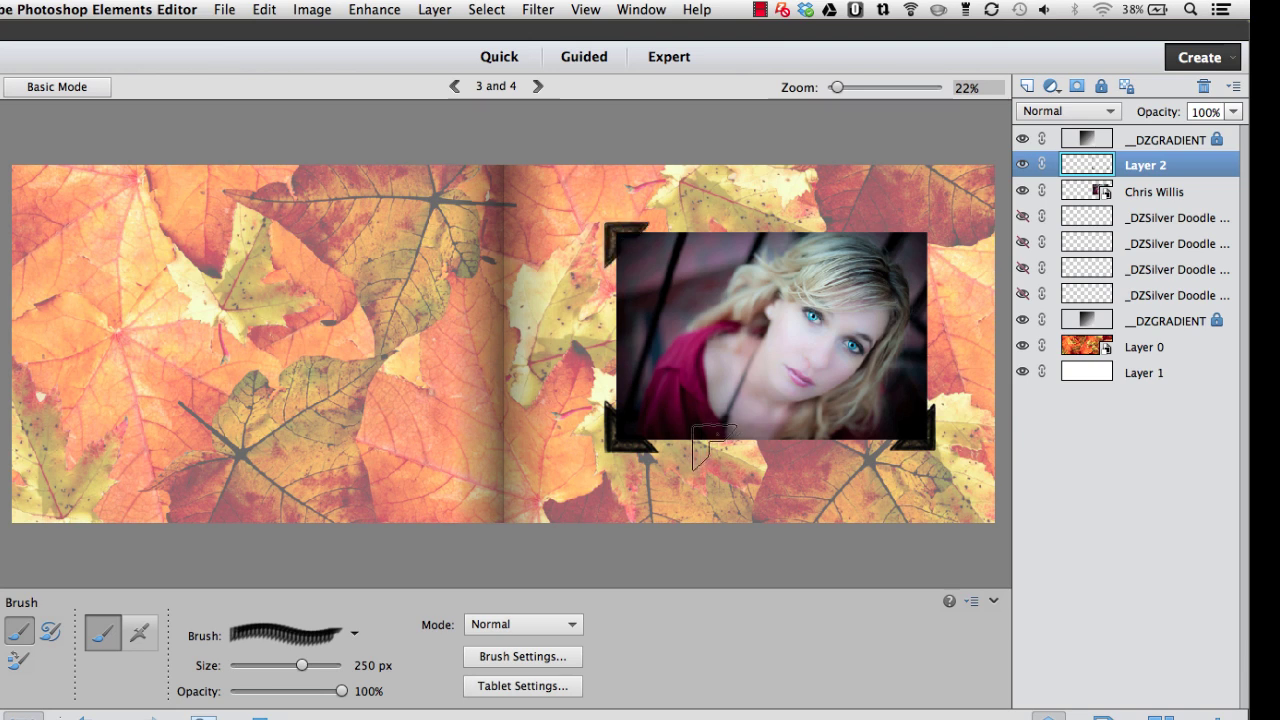
Step: Stamp the upper-right photo-corner brush at 250 px over the portrait's upper-right corner
{"action": "left_click", "coordinate": [354, 634]}
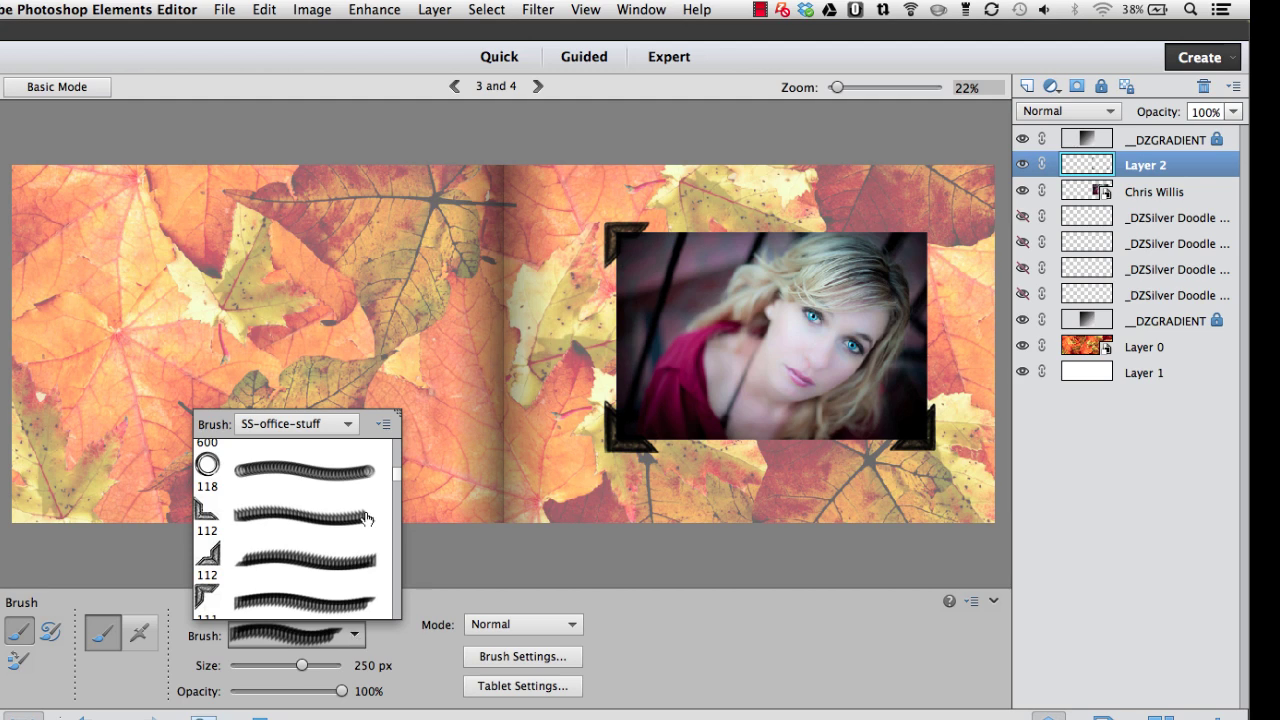
{"action": "scroll", "coordinate": [340, 540], "scroll_direction": "down", "scroll_amount": 3}
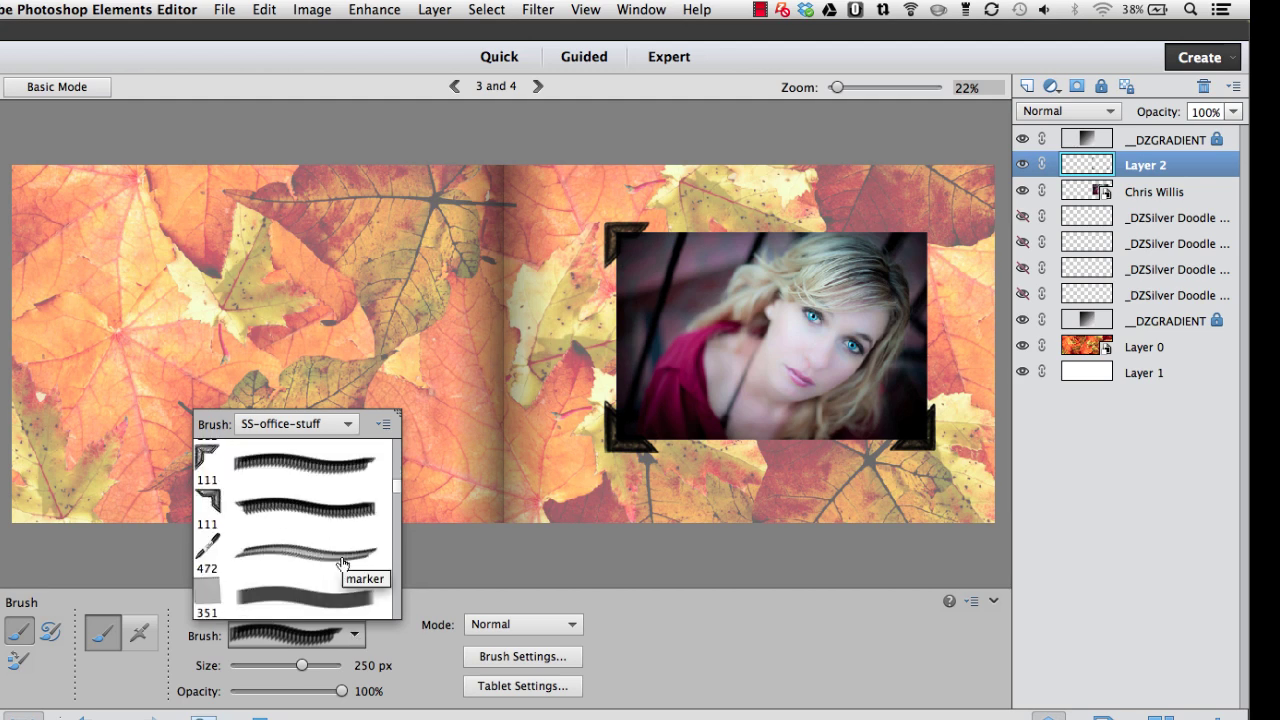
{"action": "double_click", "coordinate": [324, 512]}
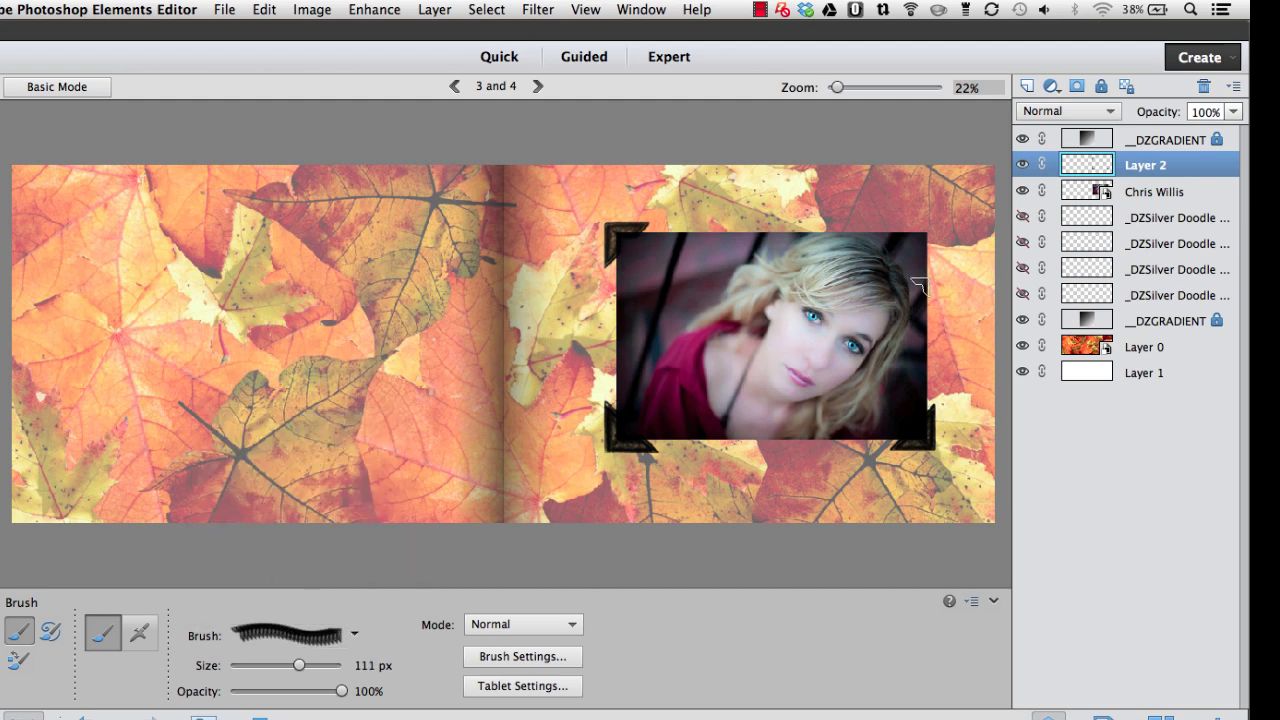
{"action": "key", "text": "bracketright"}
{"action": "key", "text": "bracketright"}
{"action": "key", "text": "bracketright"}
{"action": "key", "text": "bracketright"}
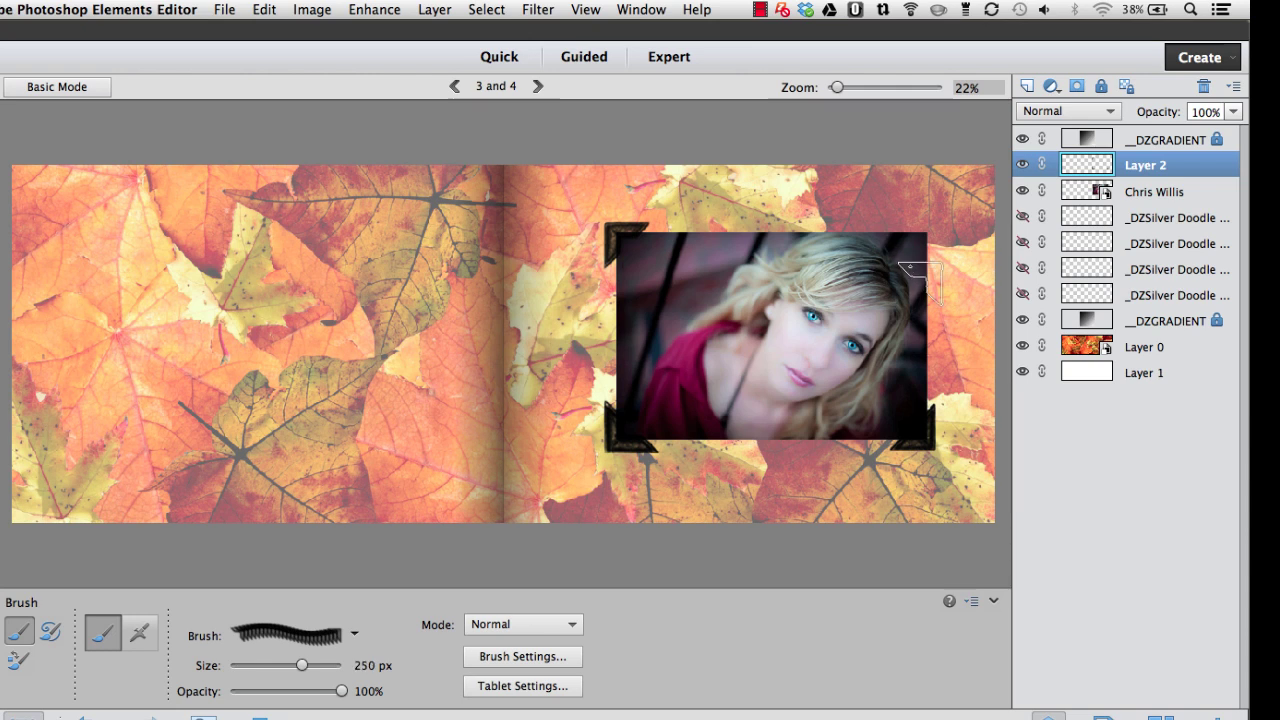
{"action": "left_click", "coordinate": [914, 243]}
{"action": "left_click", "coordinate": [914, 243]}
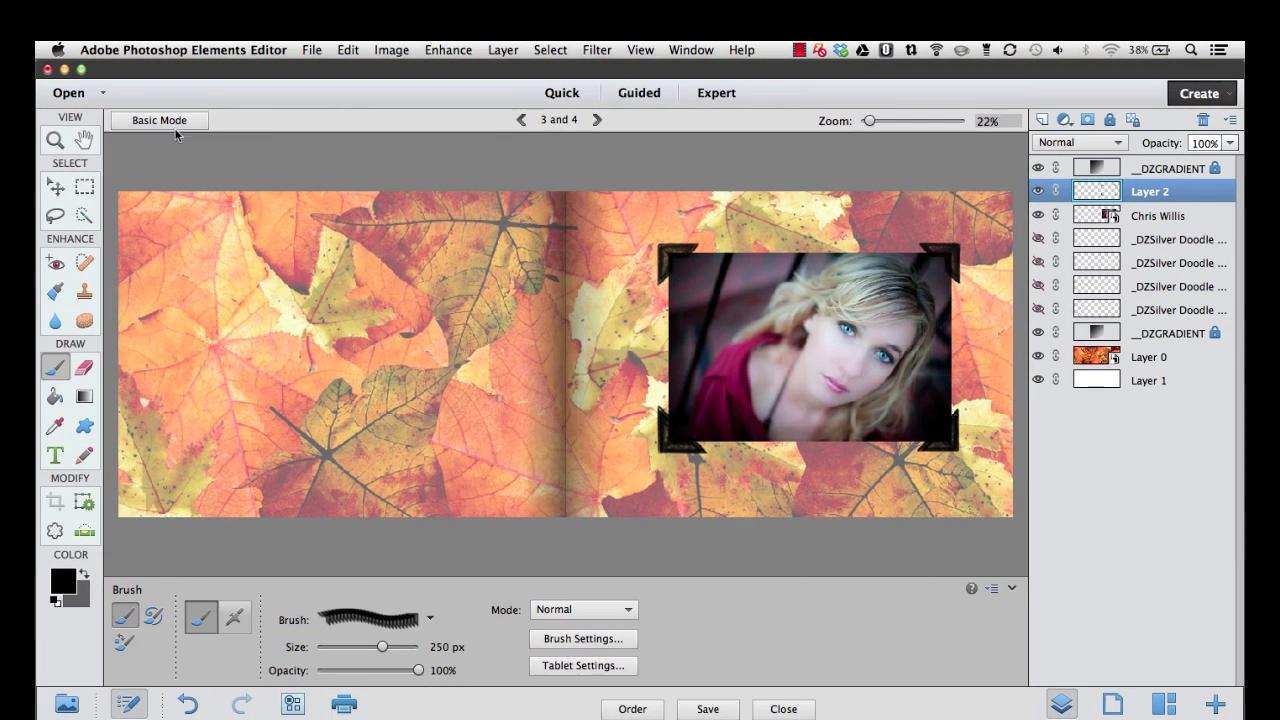
Step: View the finished spread of pages 3 and 4 in basic mode and return to advanced mode
{"action": "left_click", "coordinate": [160, 120]}
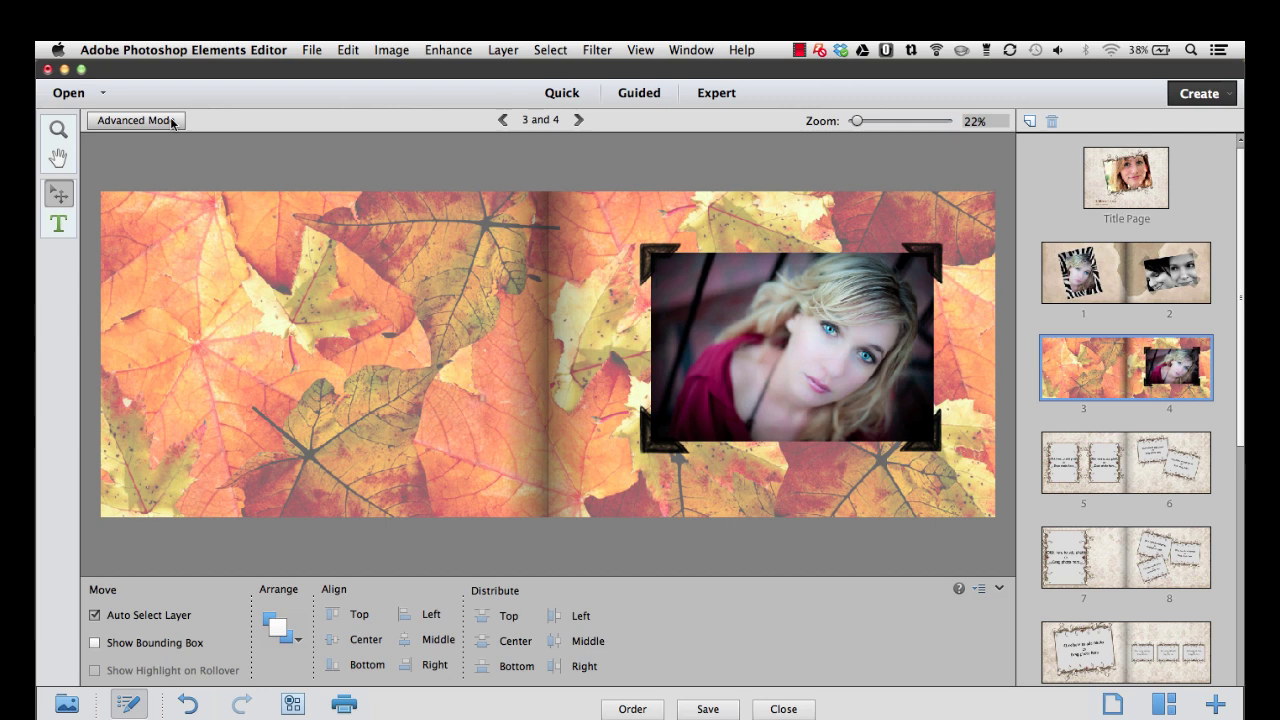
{"action": "left_click", "coordinate": [171, 121]}
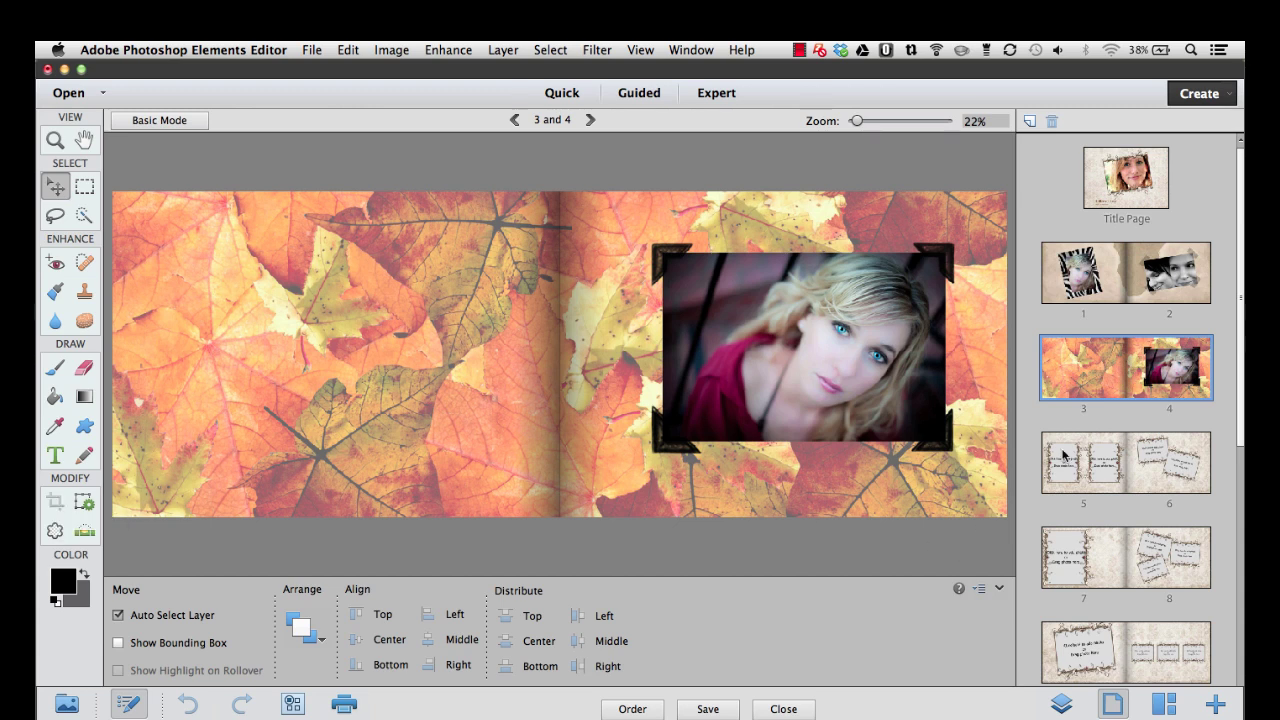
Step: Browse the available background graphics for the photo book
{"action": "left_click", "coordinate": [1216, 705]}
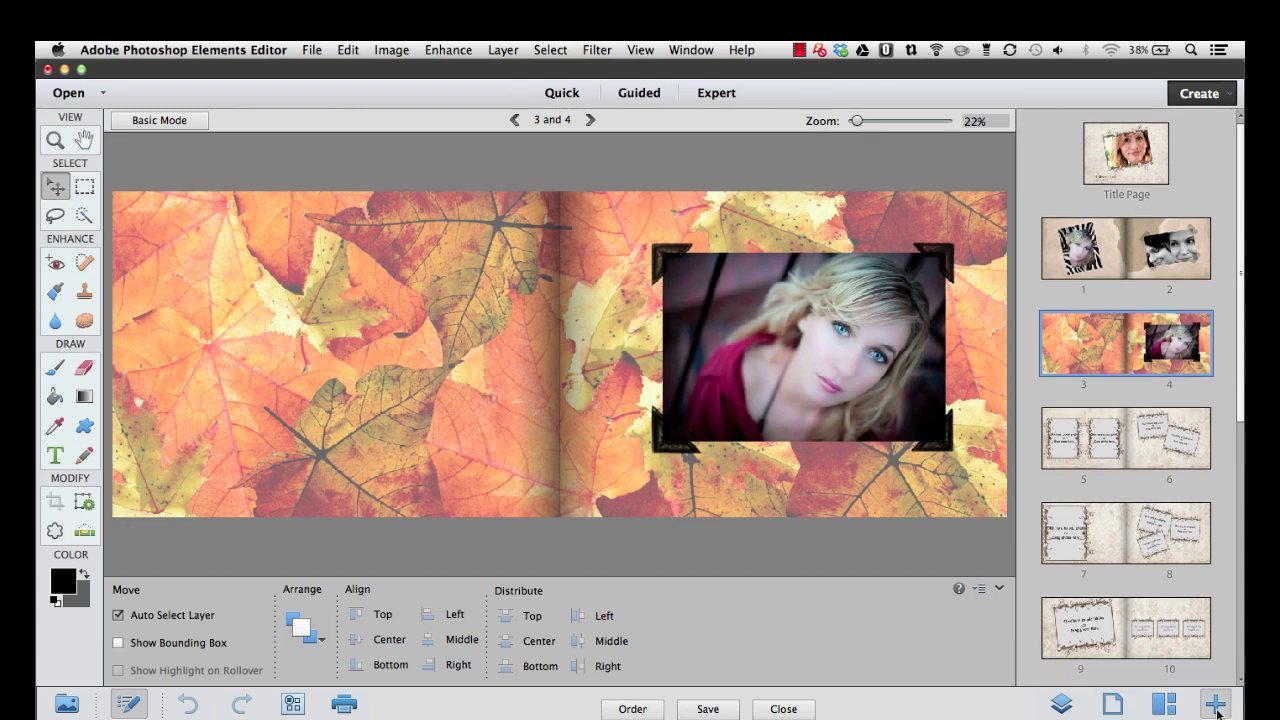
{"action": "scroll", "coordinate": [1185, 394], "scroll_direction": "down", "scroll_amount": 5}
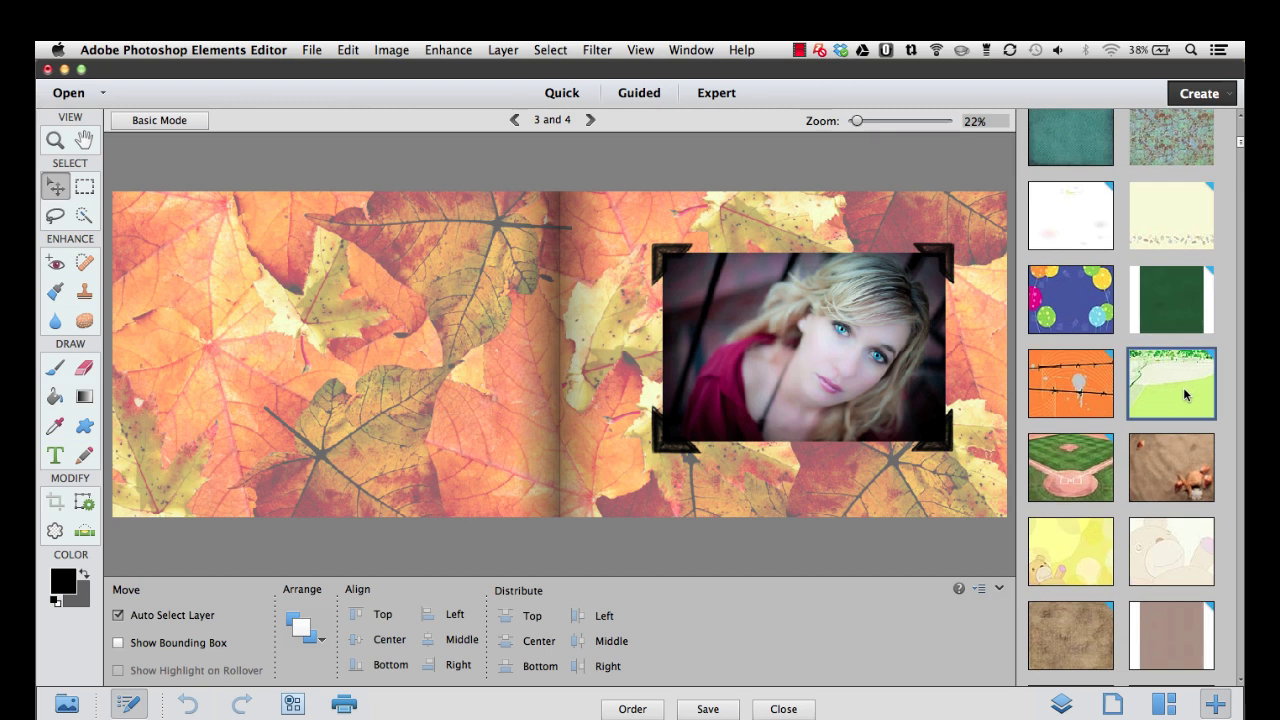
{"action": "scroll", "coordinate": [1185, 394], "scroll_direction": "down", "scroll_amount": 10}
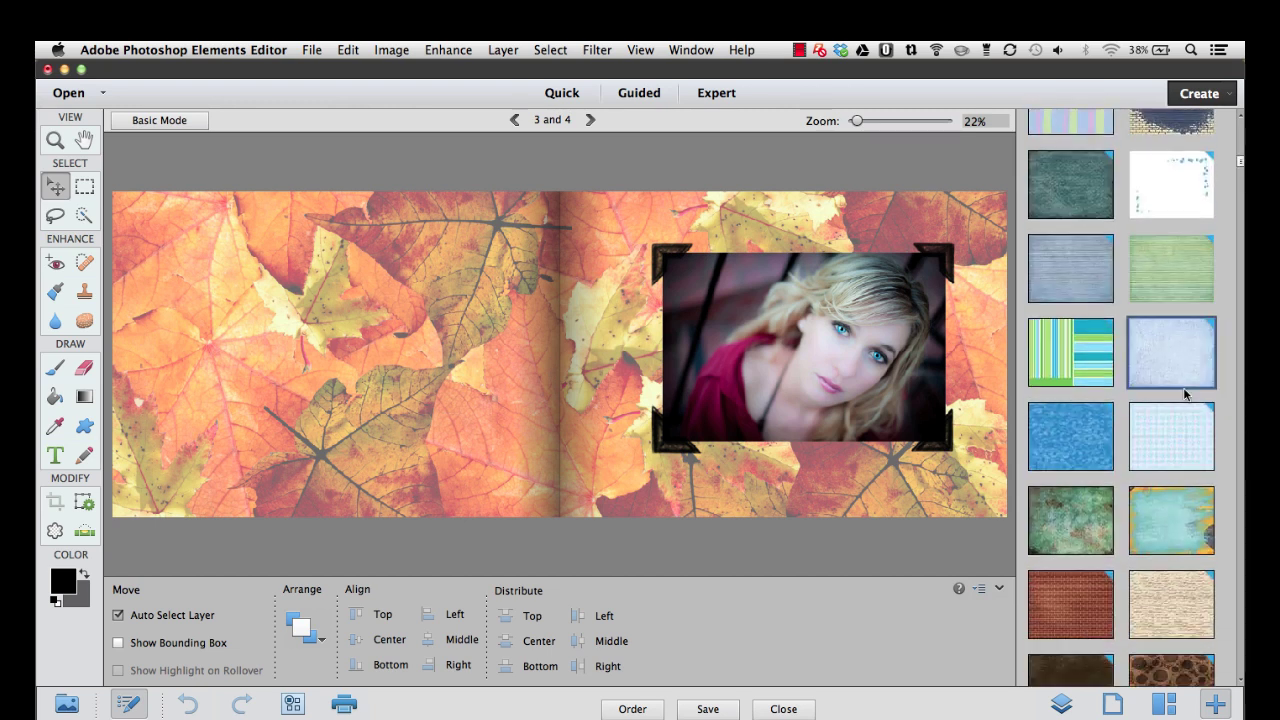
{"action": "scroll", "coordinate": [1185, 394], "scroll_direction": "down", "scroll_amount": 10}
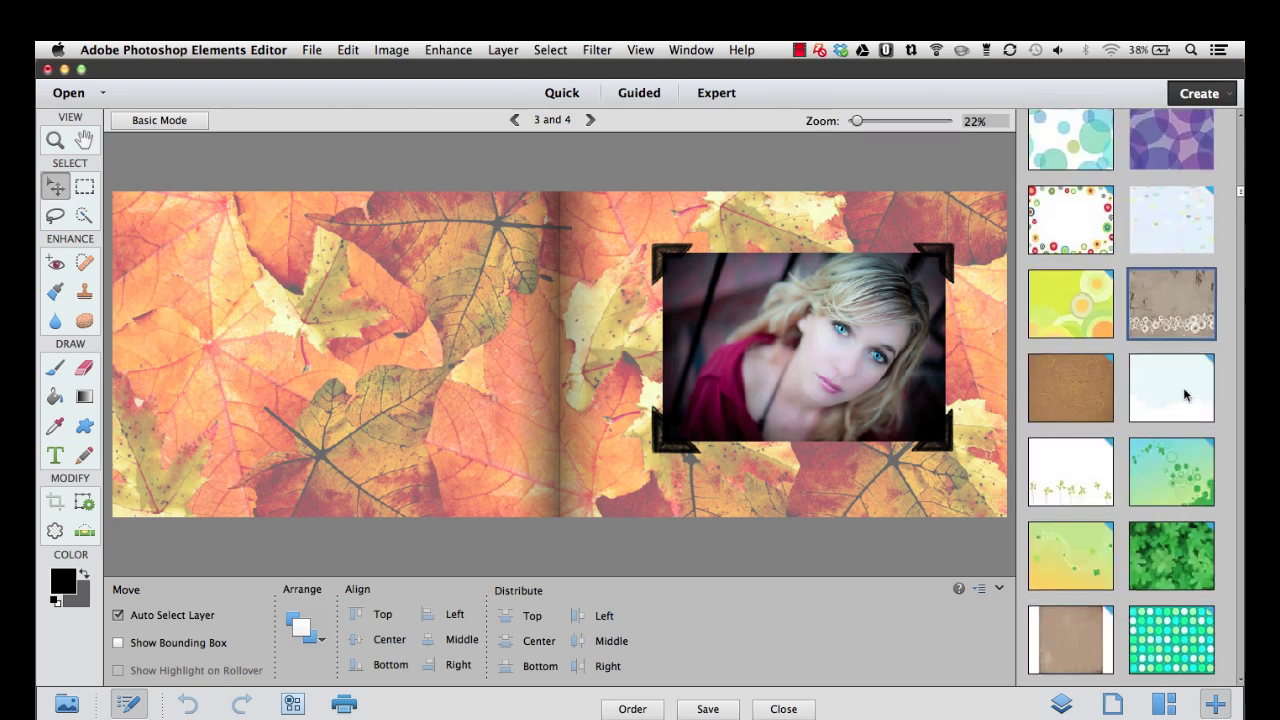
{"action": "scroll", "coordinate": [1185, 394], "scroll_direction": "down", "scroll_amount": 10}
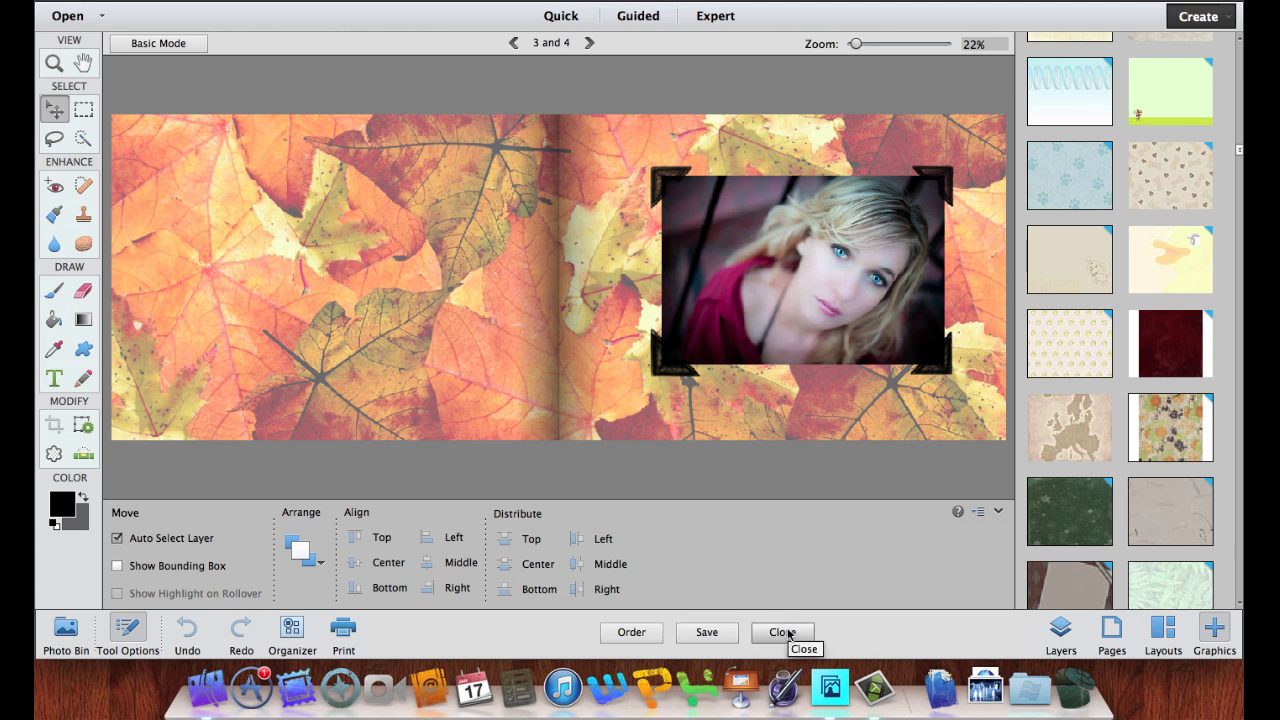
Step: Try starting the Shutterfly order for the photo book, close the sign-up window and quit Elements Organizer
{"action": "left_click", "coordinate": [632, 632]}
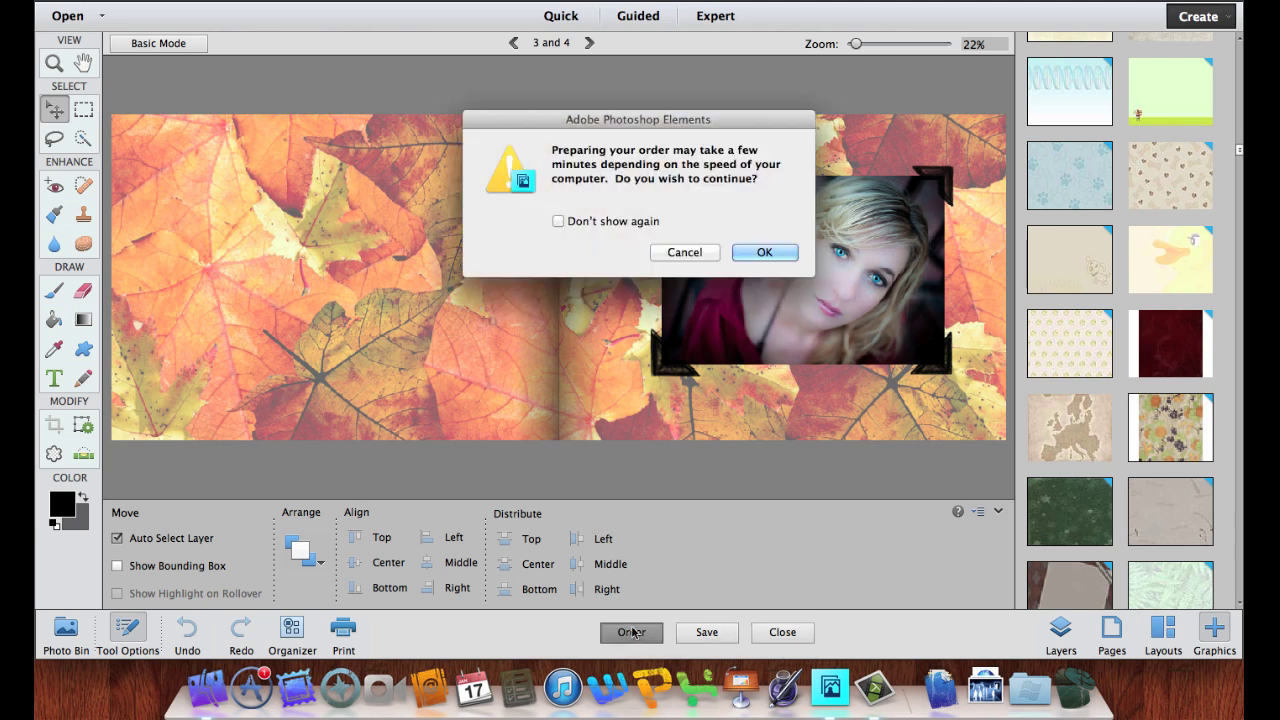
{"action": "left_click", "coordinate": [764, 252]}
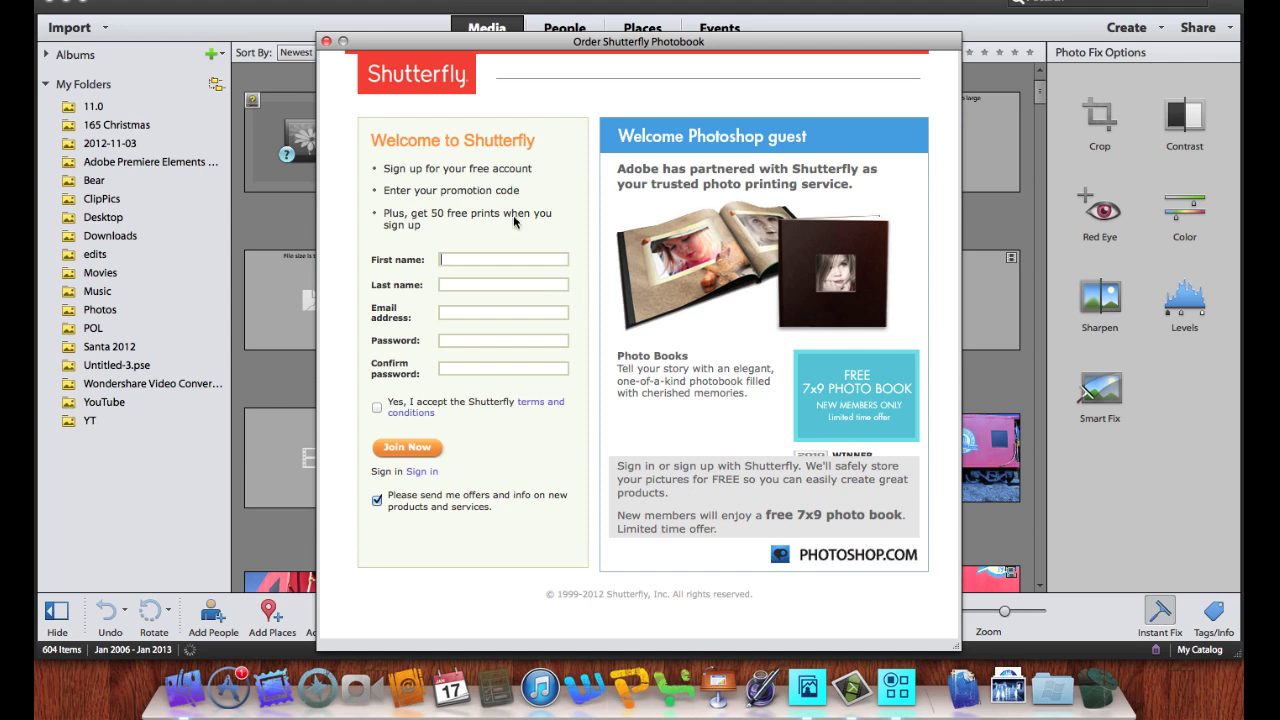
{"action": "left_click", "coordinate": [326, 41]}
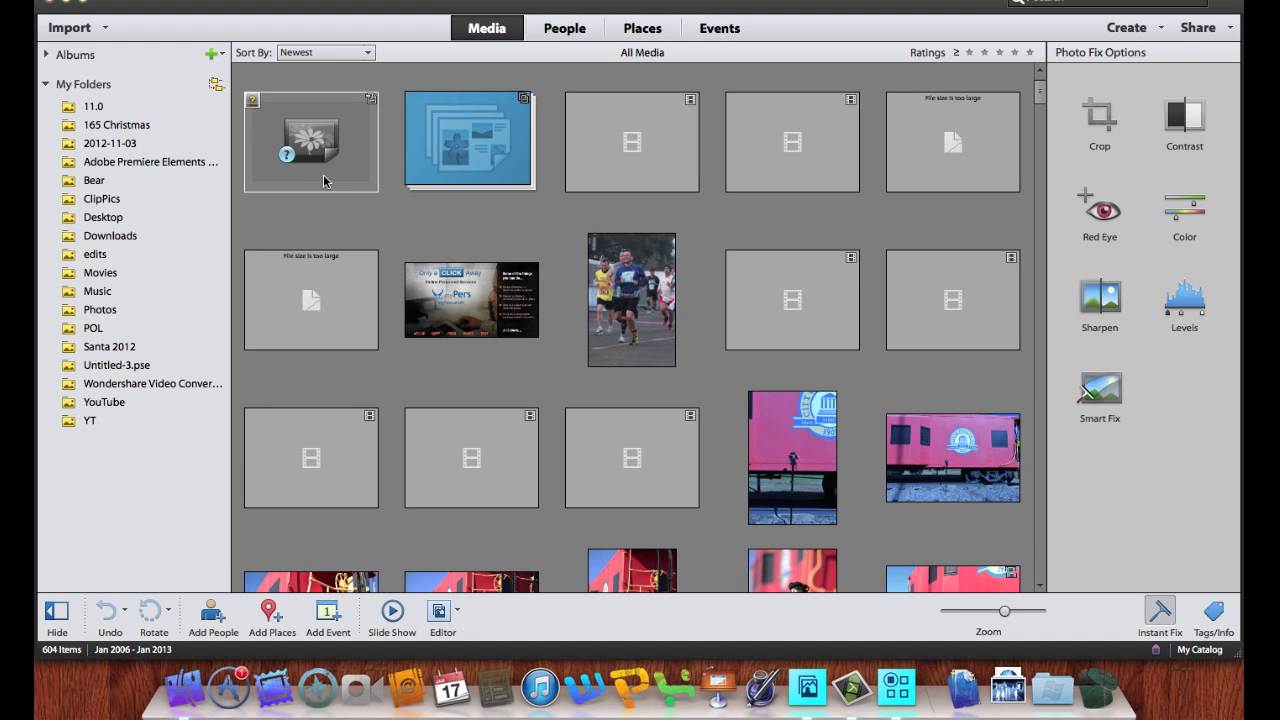
{"action": "left_click", "coordinate": [150, 1]}
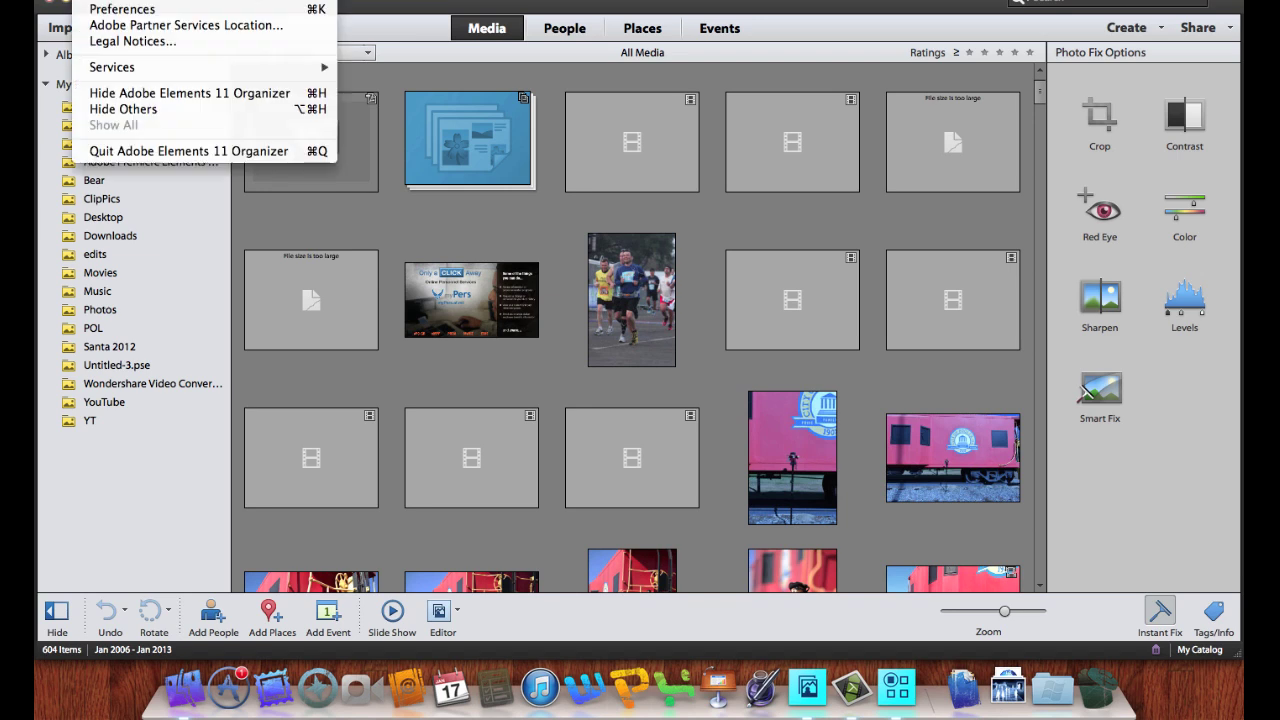
{"action": "left_click", "coordinate": [188, 151]}
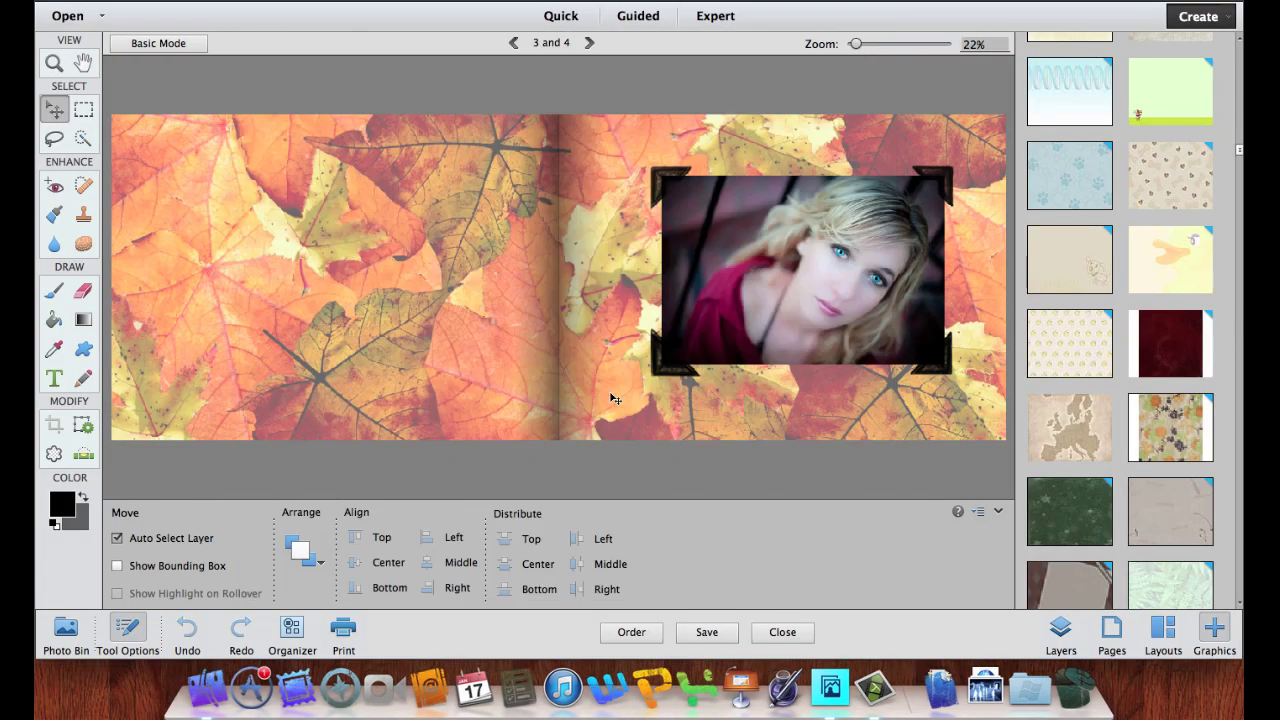
Step: Save a copy of the photo book to the Desktop in Acrobat PDF format as Untitled-17.pdf
{"action": "left_click", "coordinate": [707, 632]}
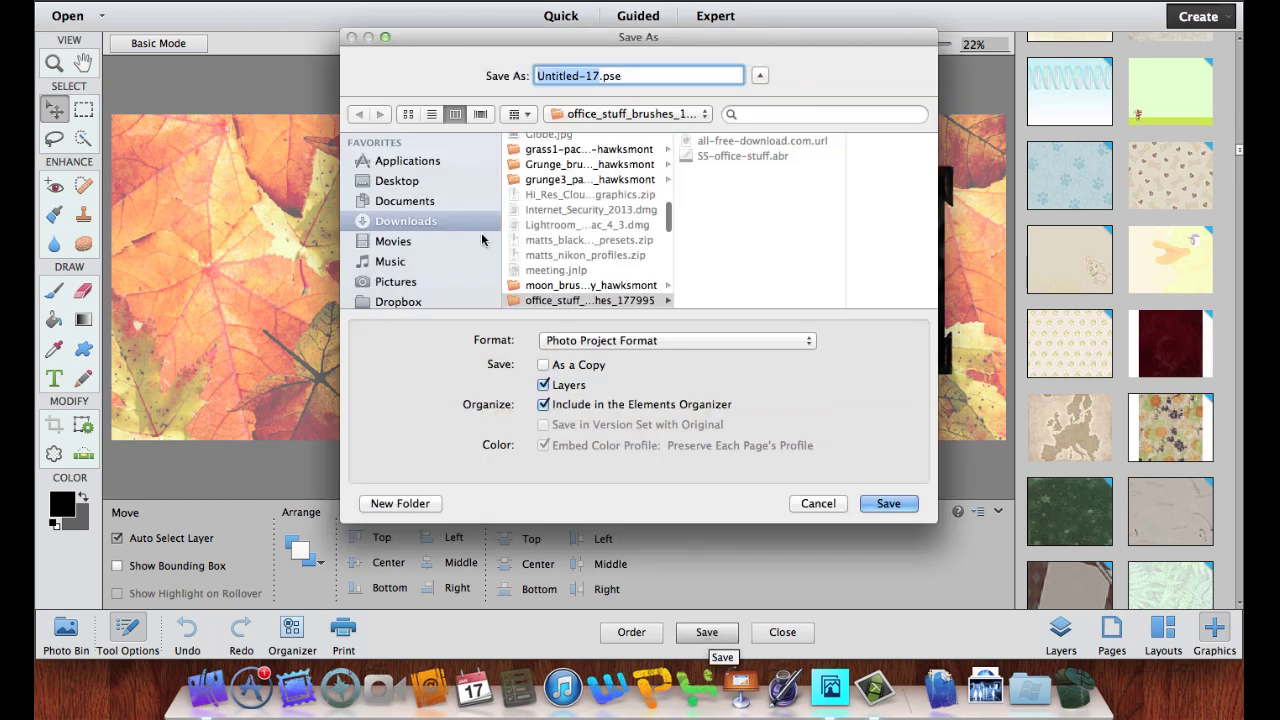
{"action": "left_click", "coordinate": [404, 181]}
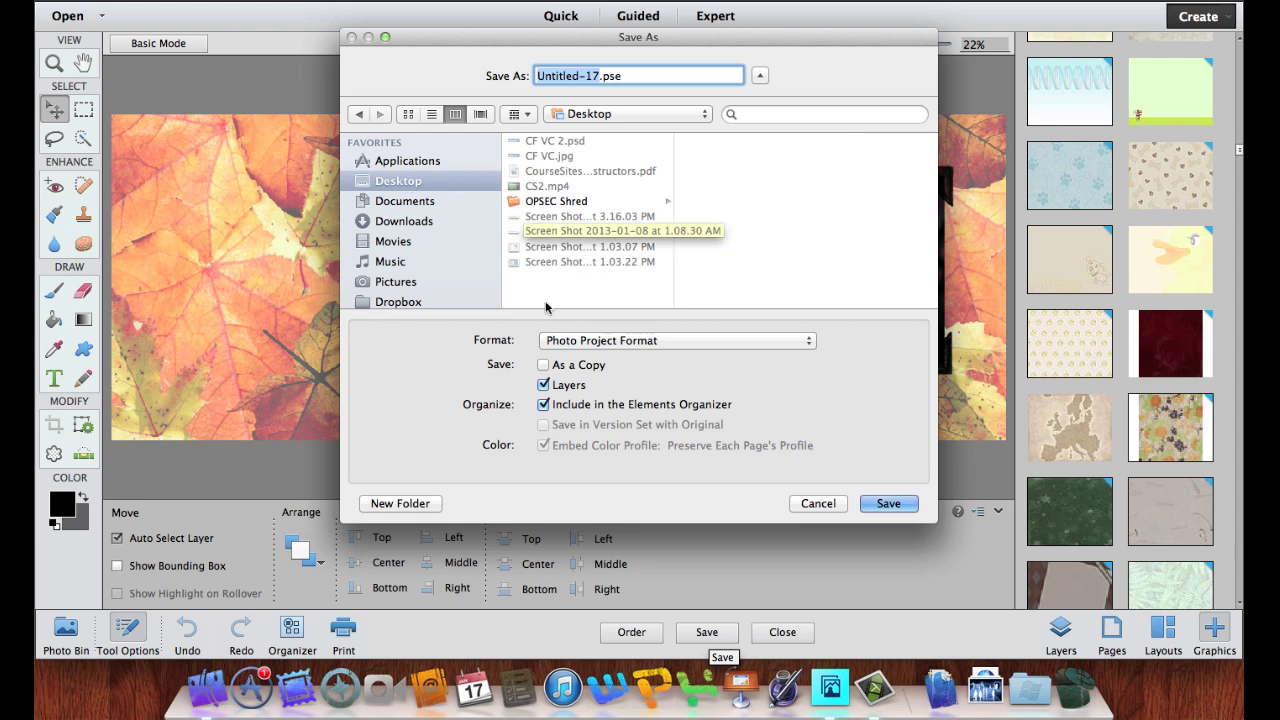
{"action": "left_click", "coordinate": [626, 341]}
{"action": "left_click", "coordinate": [604, 356]}
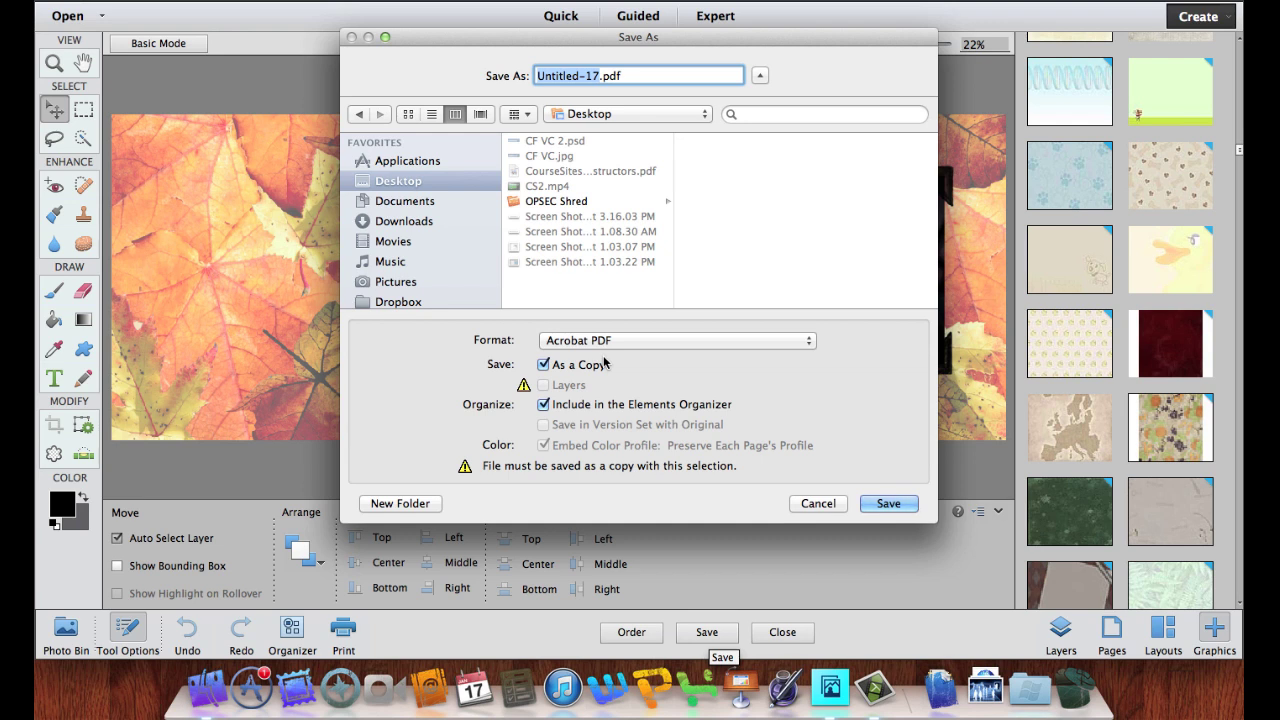
{"action": "left_click", "coordinate": [893, 503]}
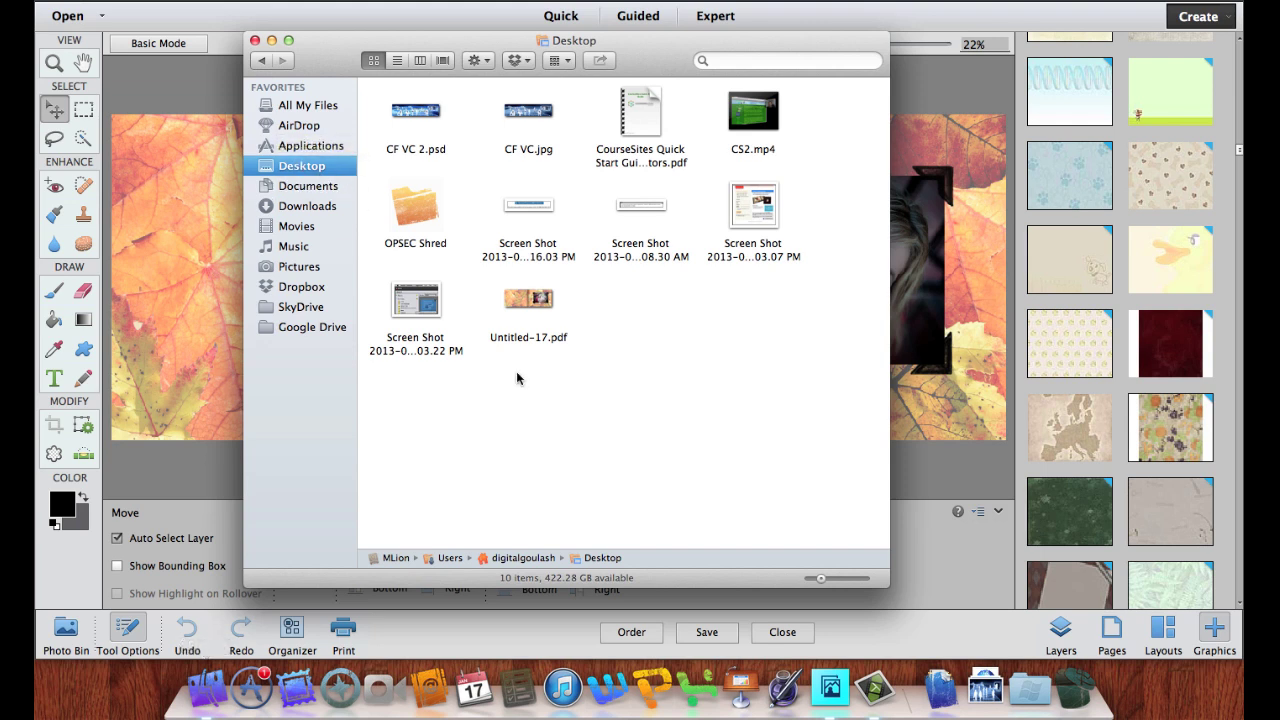
Step: Open Untitled-17.pdf from the Desktop in Adobe Acrobat X Pro
{"action": "right_click", "coordinate": [525, 300]}
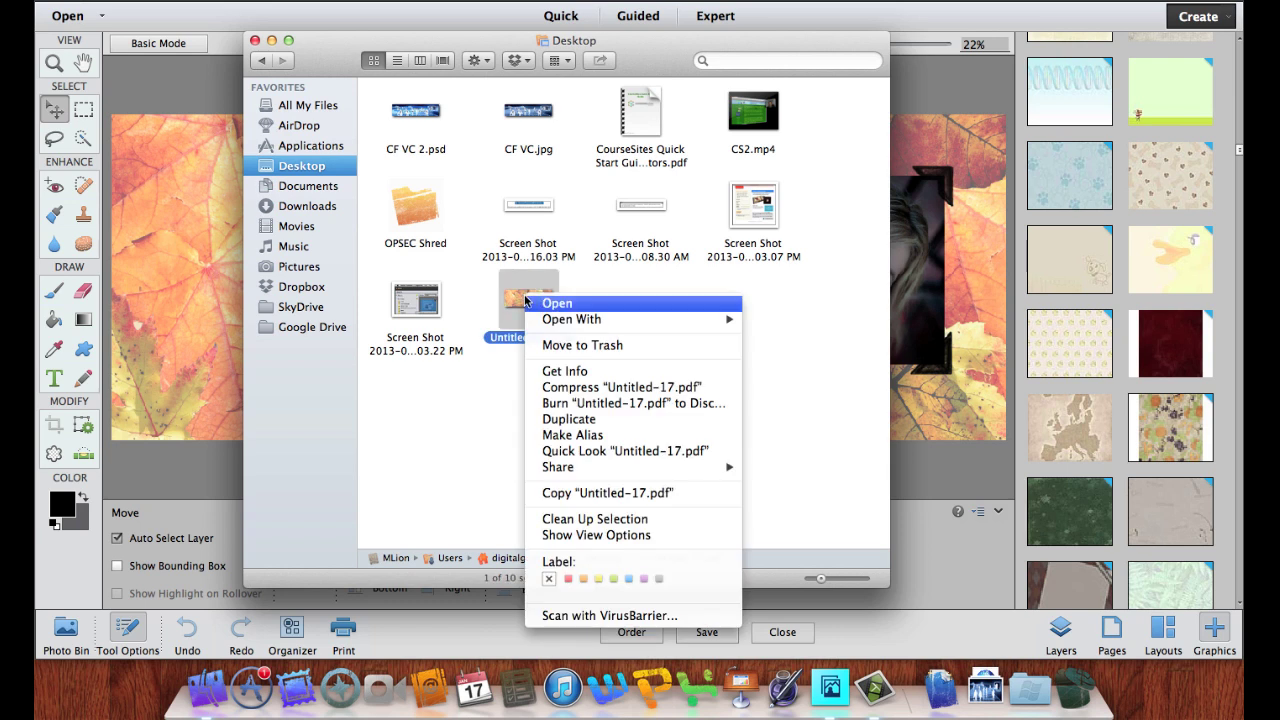
{"action": "mouse_move", "coordinate": [570, 322]}
{"action": "left_click", "coordinate": [800, 348]}
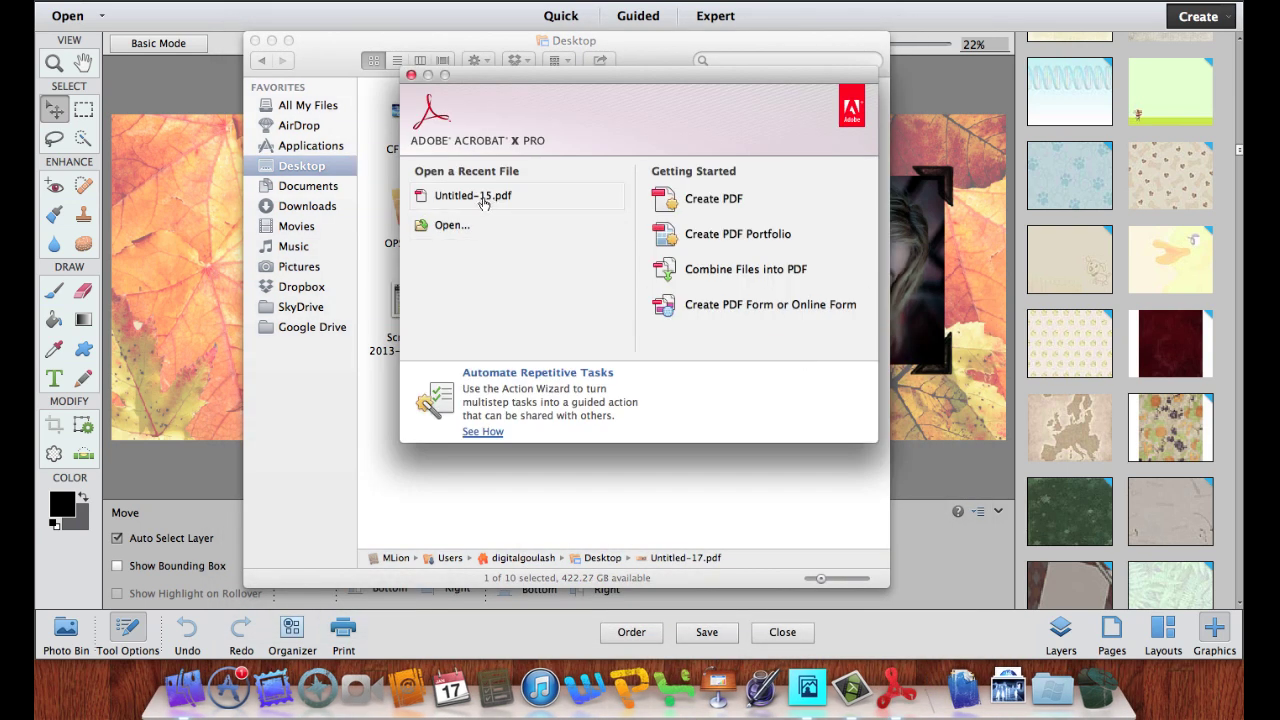
{"action": "left_click", "coordinate": [463, 225]}
{"action": "scroll", "coordinate": [675, 292], "scroll_direction": "down", "scroll_amount": 3}
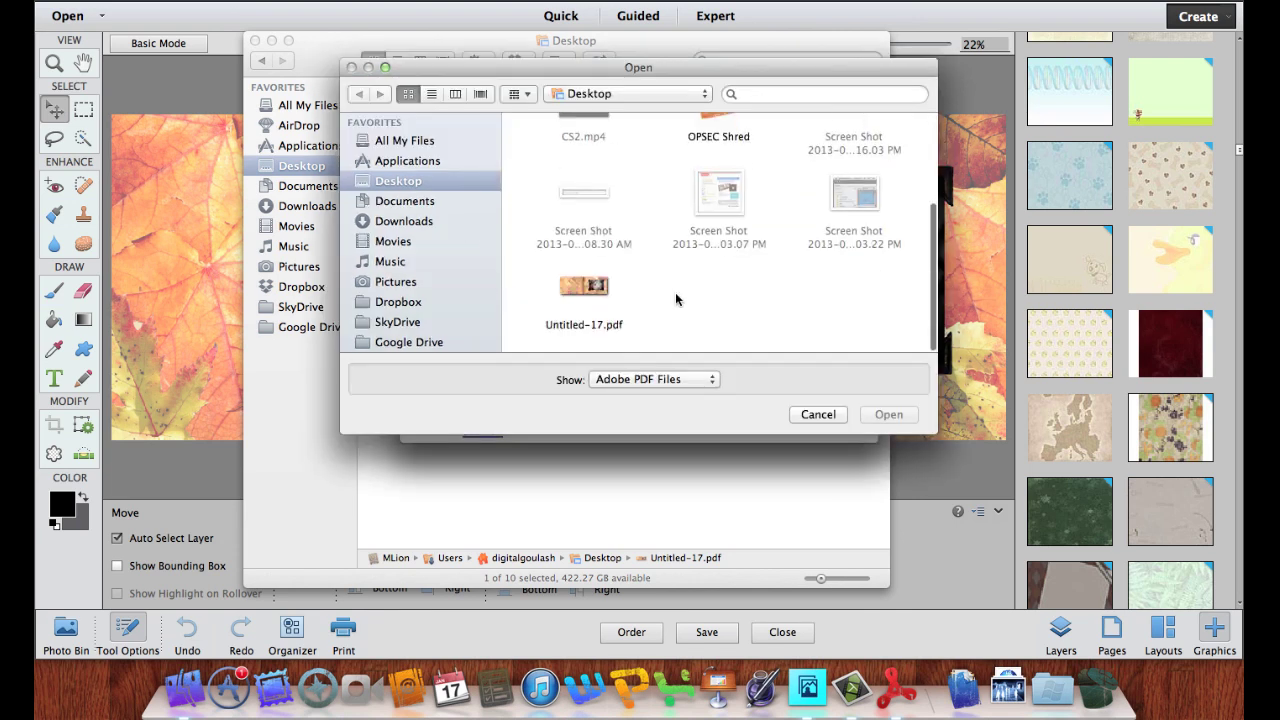
{"action": "left_click", "coordinate": [588, 288]}
{"action": "double_click", "coordinate": [588, 288]}
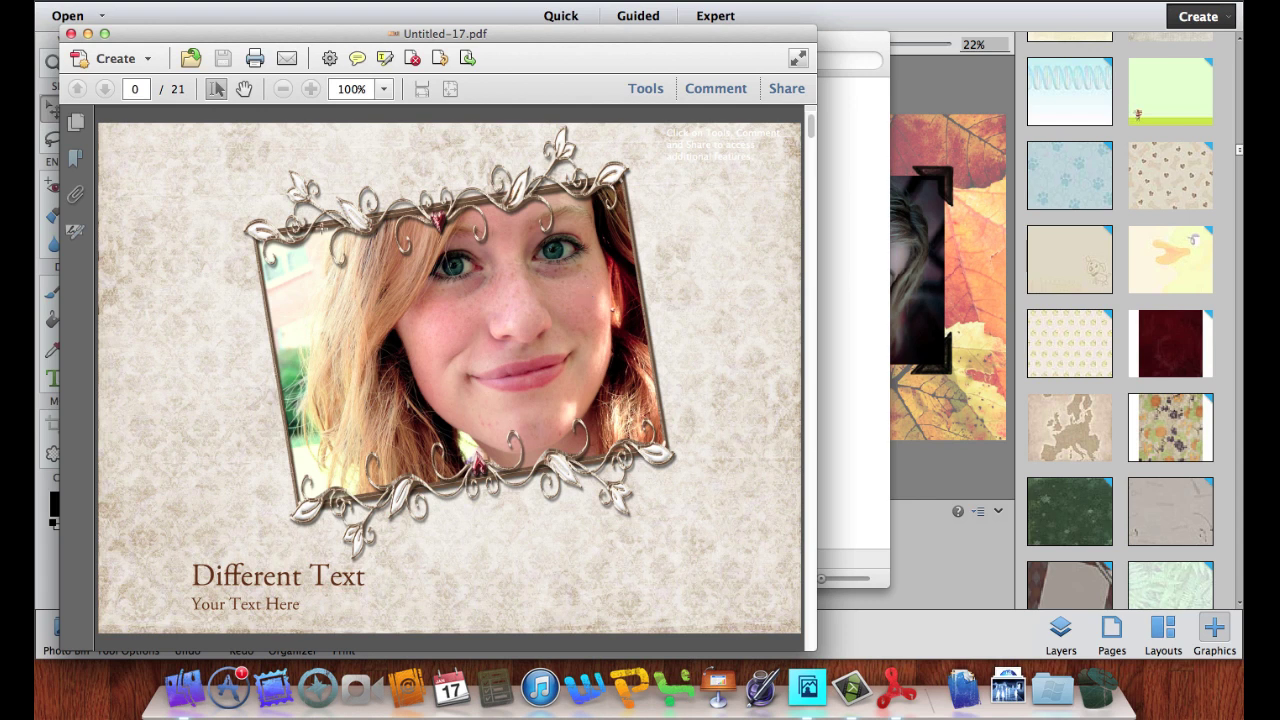
Step: Display the PDF in Two Page View, quit Acrobat and return to Photoshop Elements Editor
{"action": "left_click", "coordinate": [230, 1]}
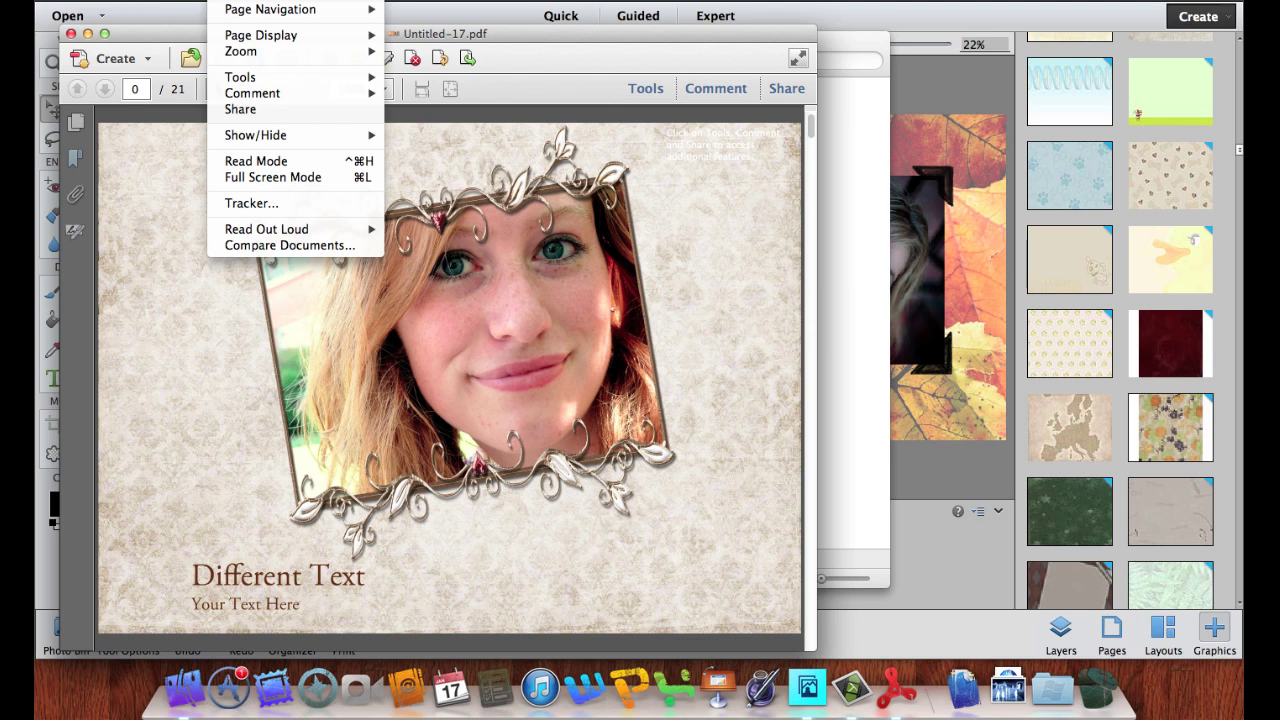
{"action": "mouse_move", "coordinate": [245, 14]}
{"action": "mouse_move", "coordinate": [249, 42]}
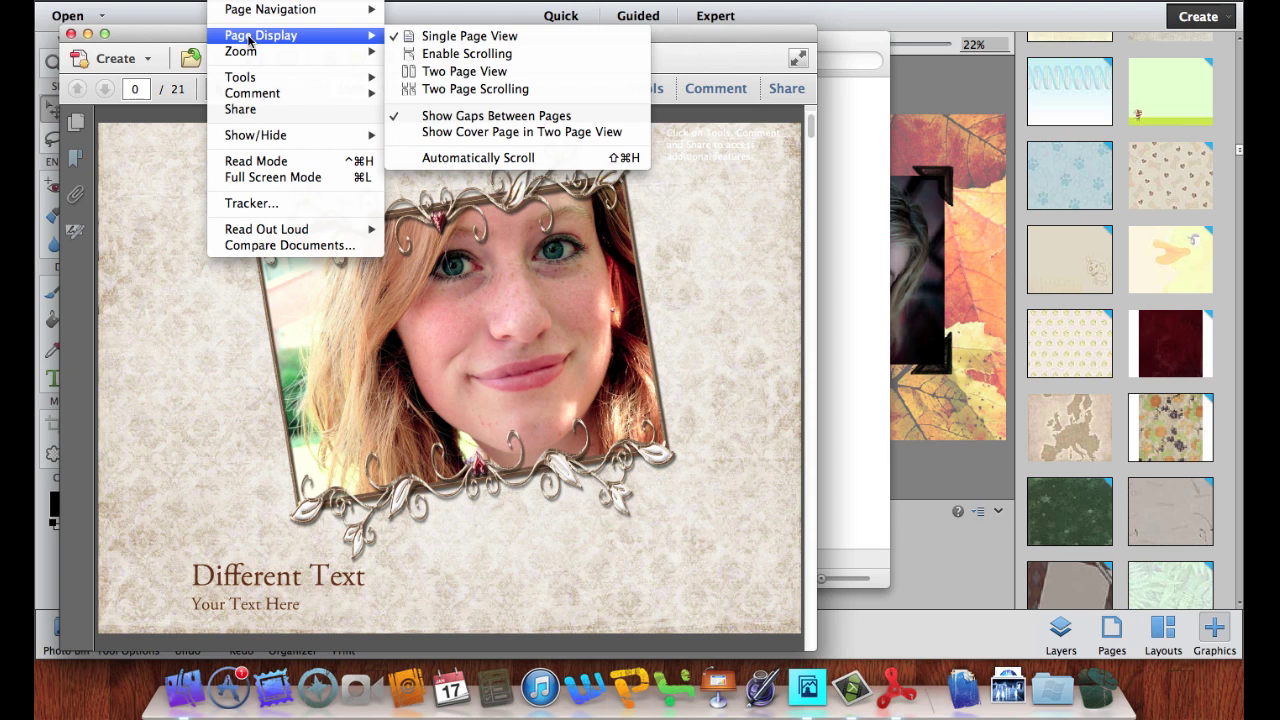
{"action": "left_click", "coordinate": [425, 75]}
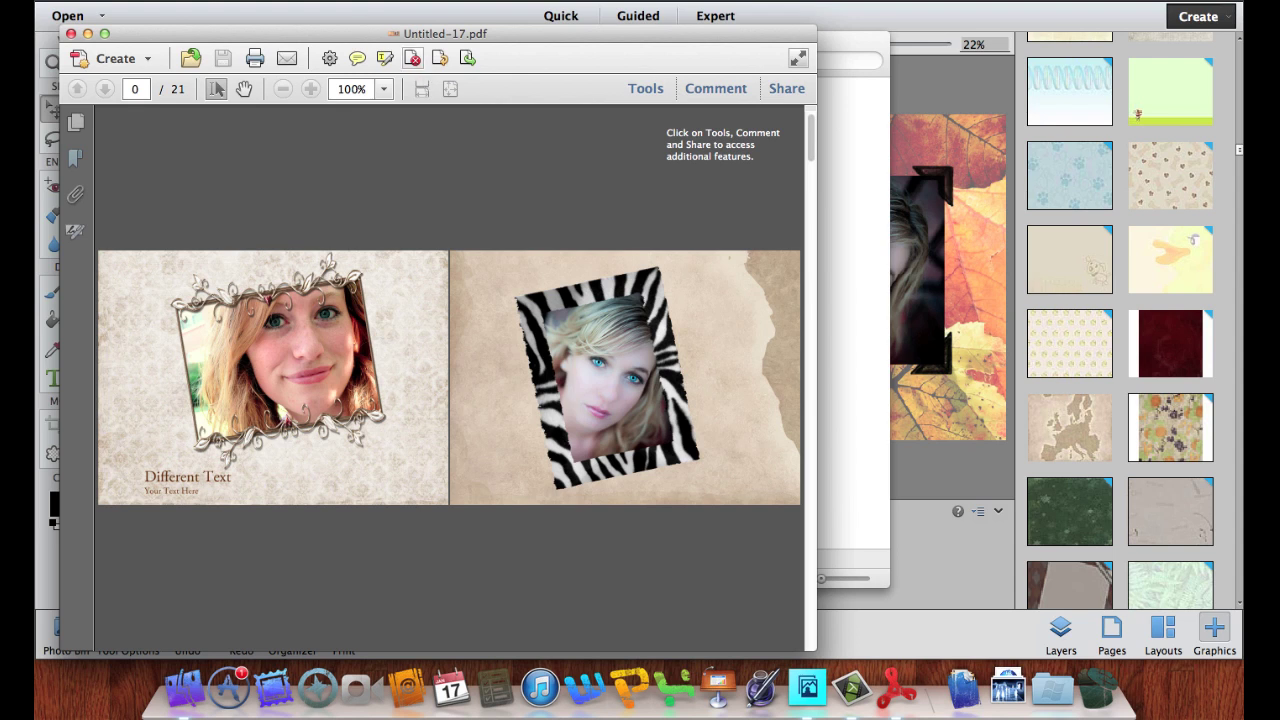
{"action": "left_click", "coordinate": [95, 2]}
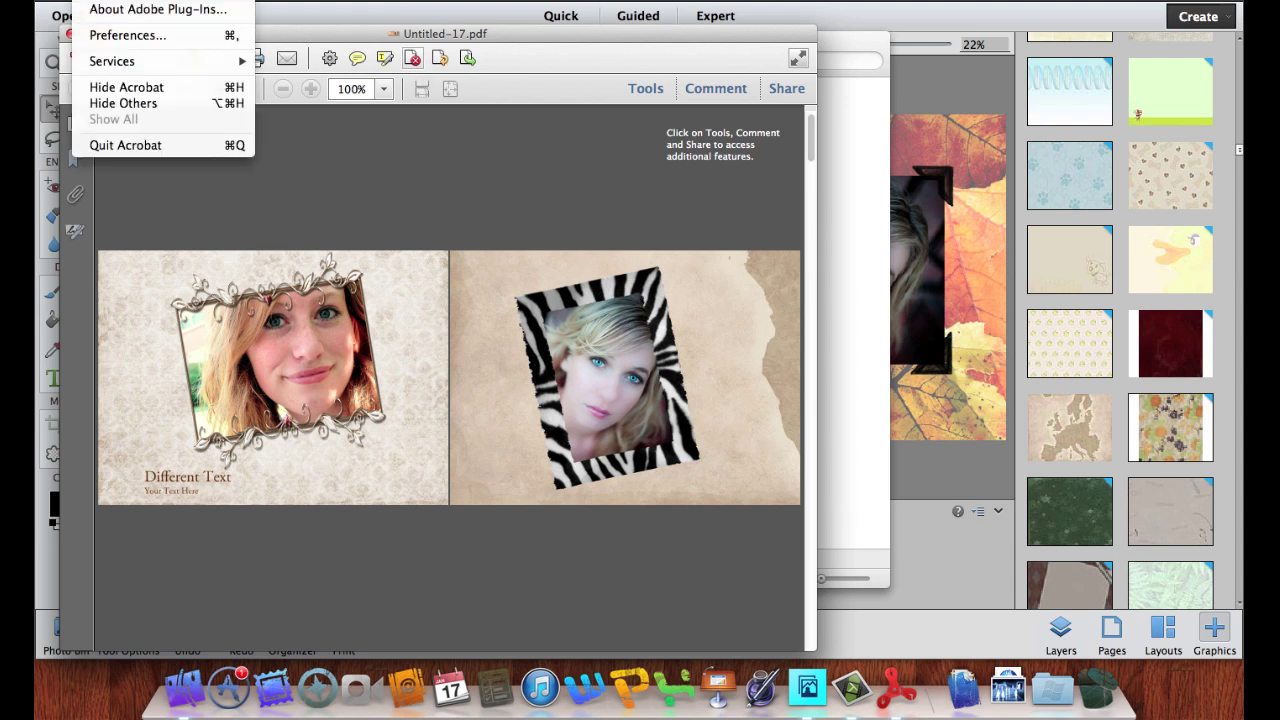
{"action": "left_click", "coordinate": [119, 142]}
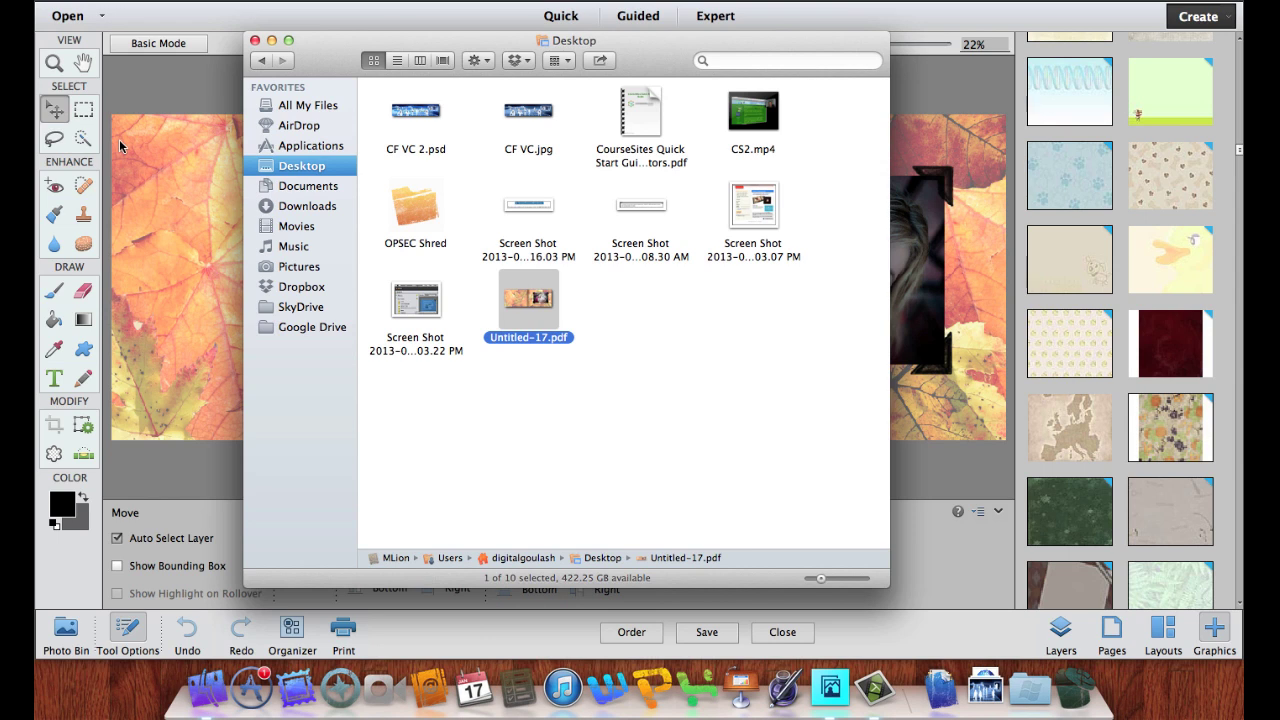
{"action": "left_click", "coordinate": [172, 83]}
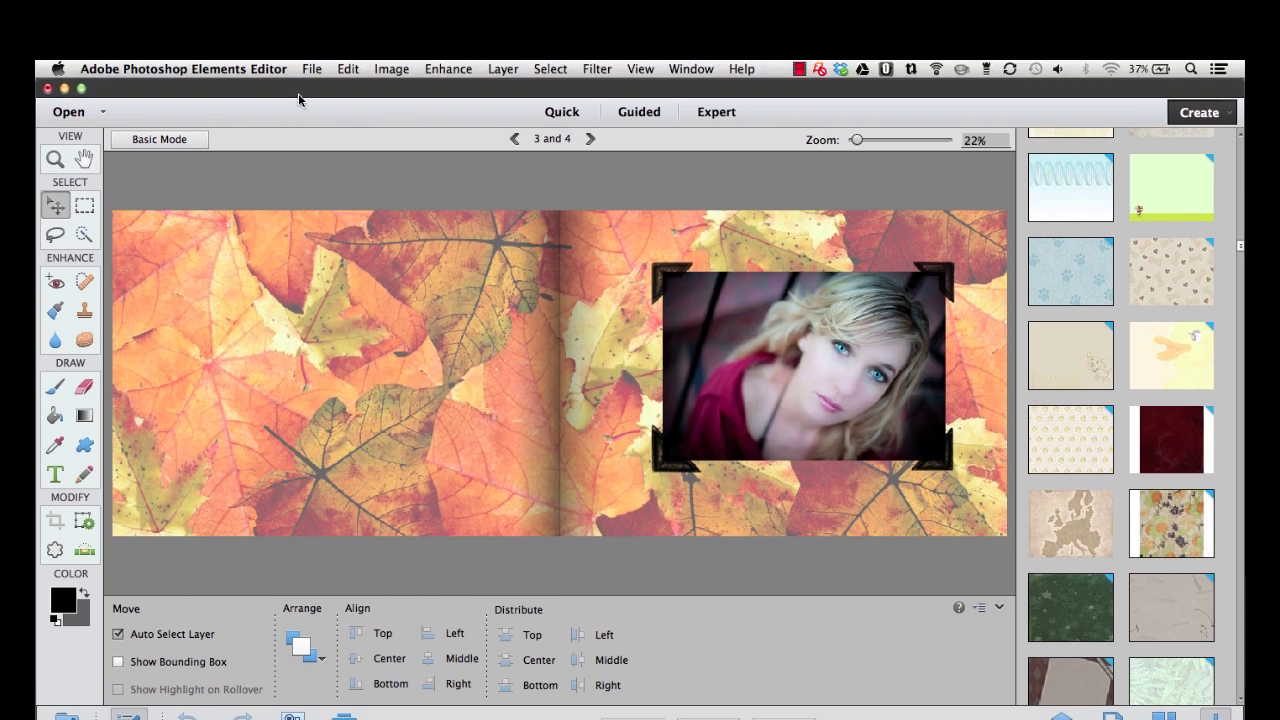
Step: Examine the Save for Web JPEG quality options for the spread of pages 3 and 4 and cancel without saving
{"action": "left_click", "coordinate": [311, 69]}
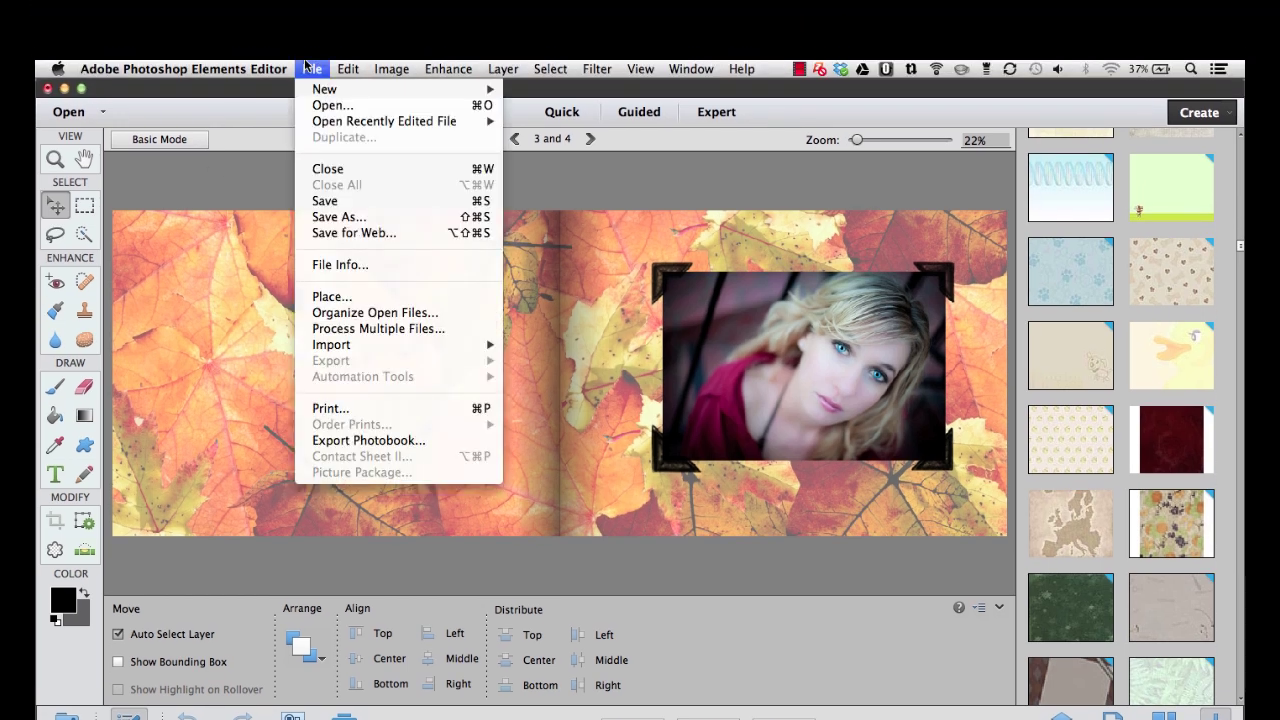
{"action": "left_click", "coordinate": [333, 236]}
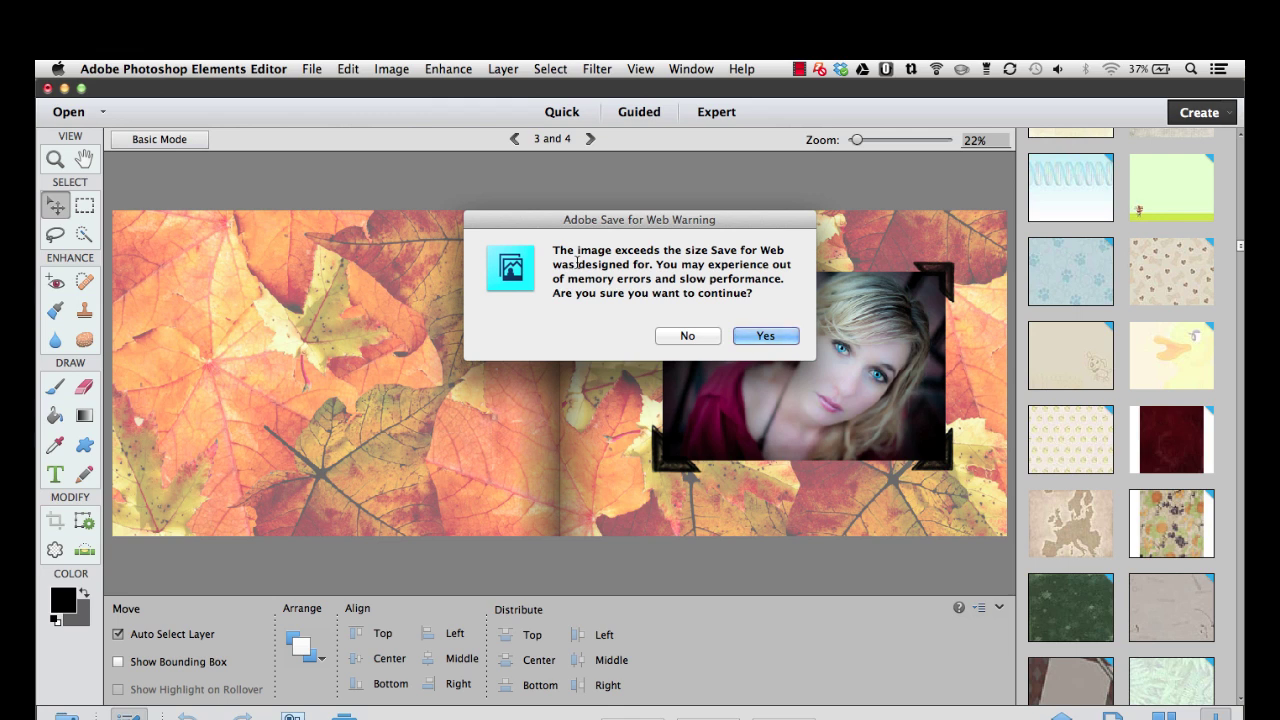
{"action": "left_click", "coordinate": [779, 339]}
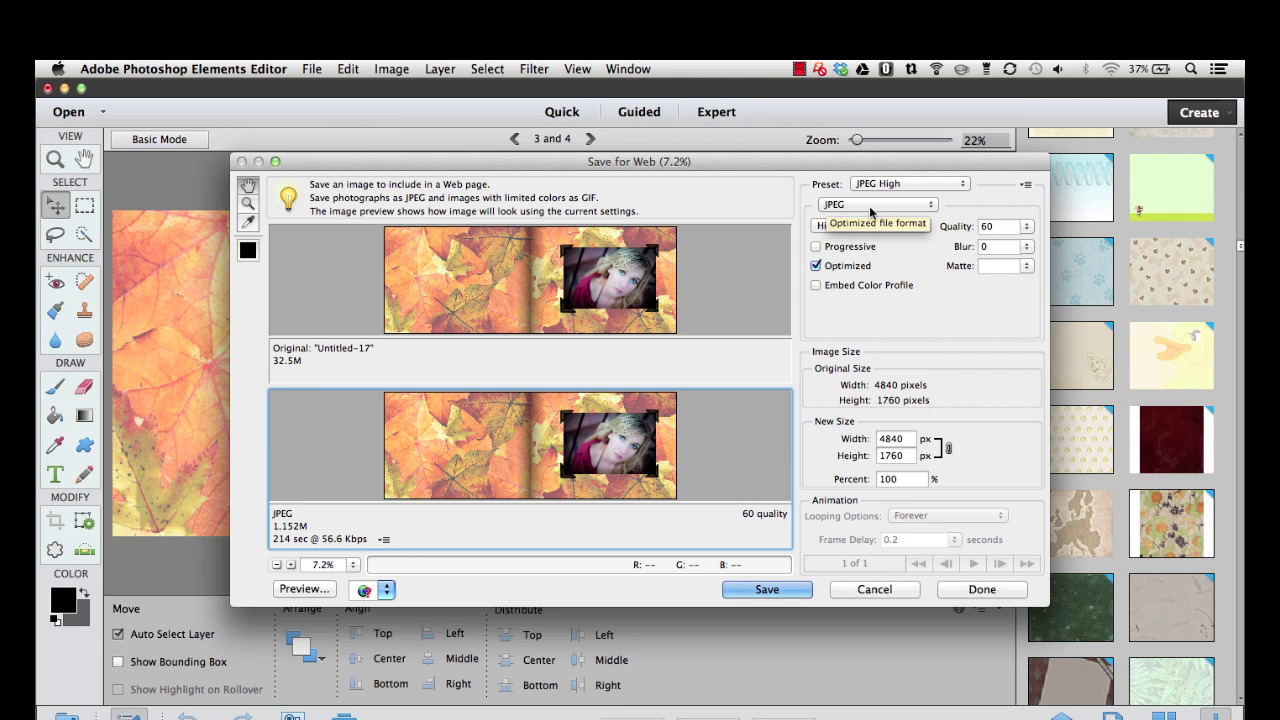
{"action": "left_click", "coordinate": [1027, 228]}
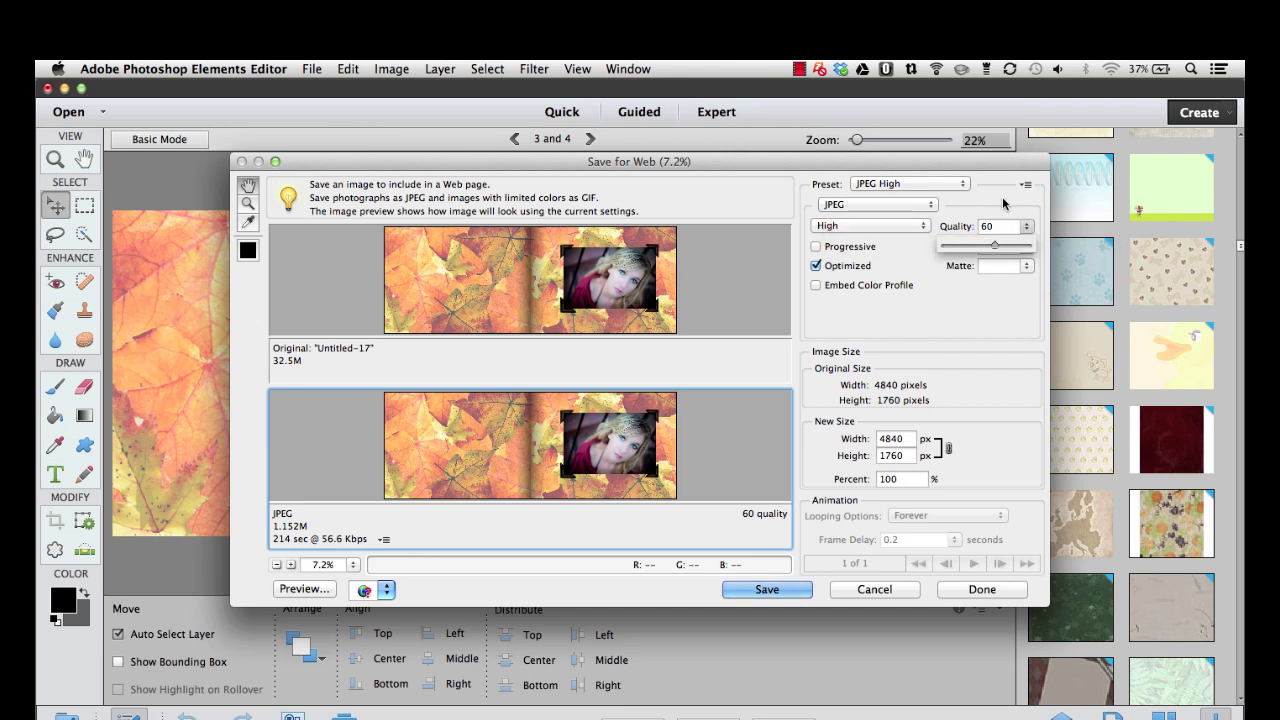
{"action": "left_click", "coordinate": [1003, 203]}
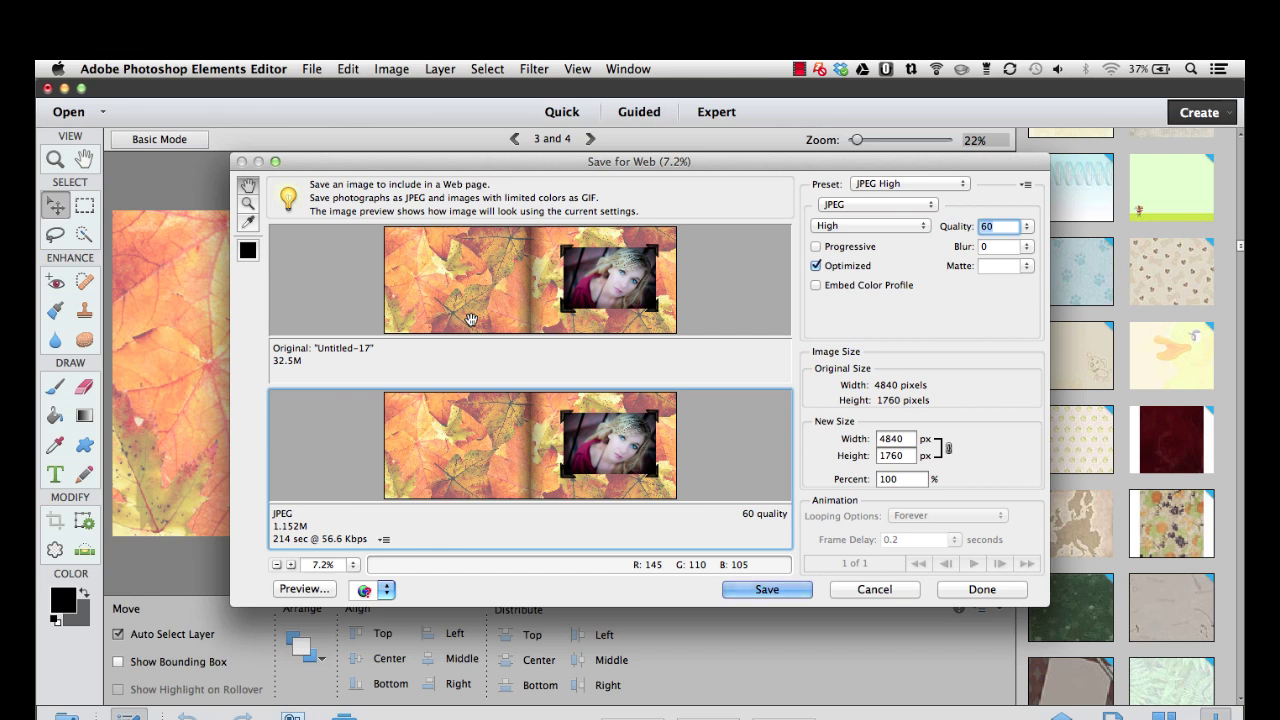
{"action": "left_click", "coordinate": [853, 590]}
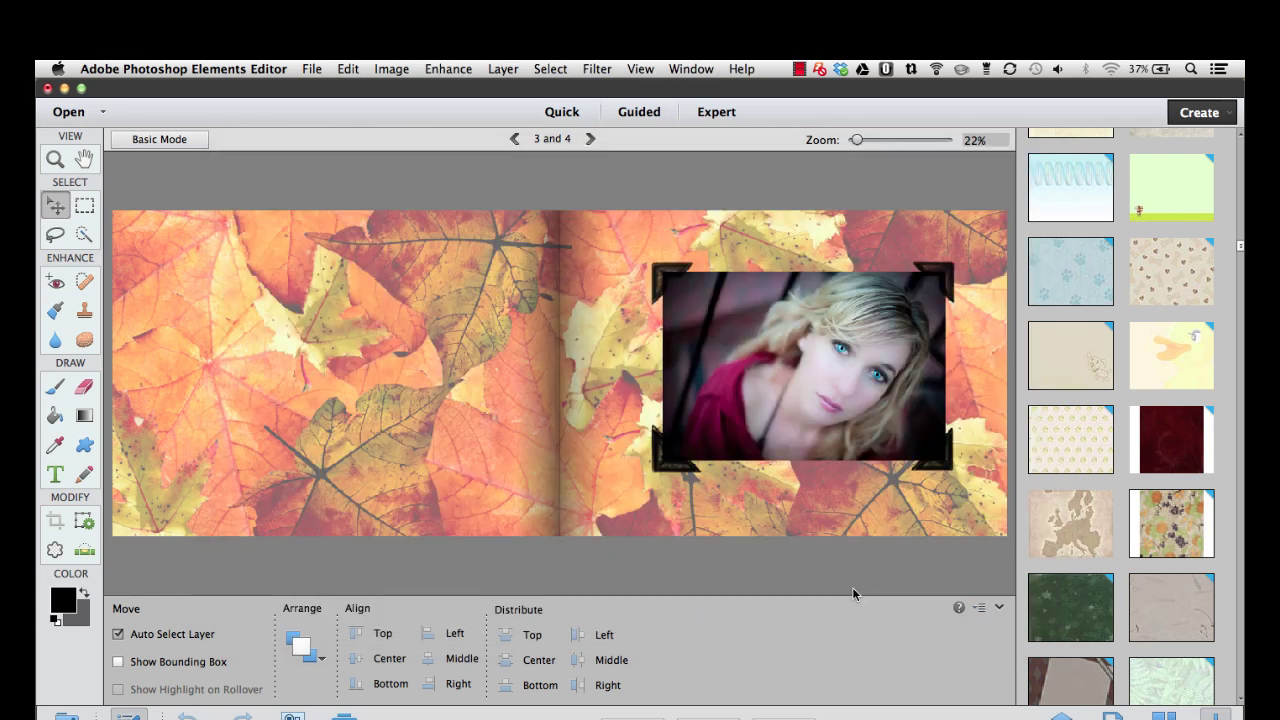